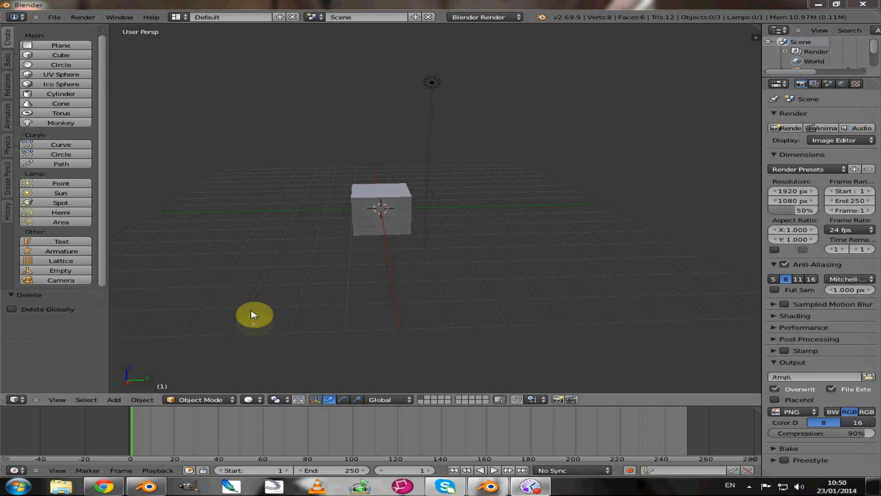
Switch to Chrome and preview the Matchmove Test Wide clip full screen on the Hollywood Camera Work green screen plates page
click(120, 483)
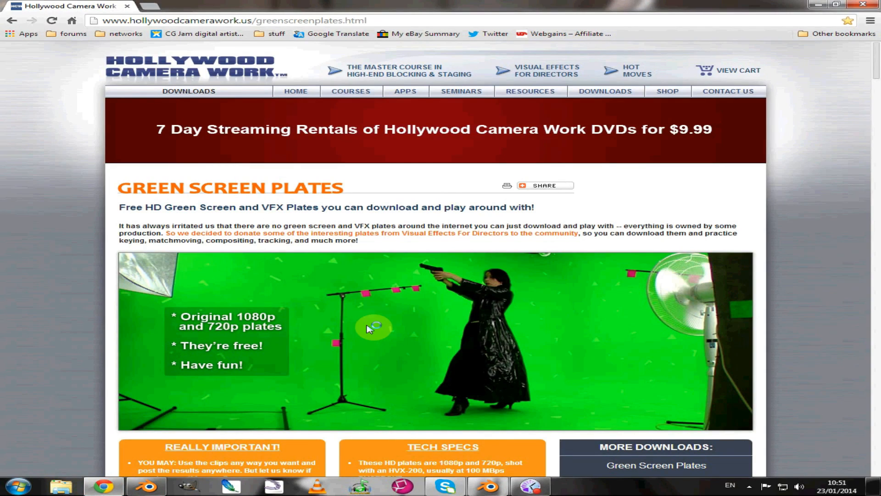
scroll(370, 321, down, 8)
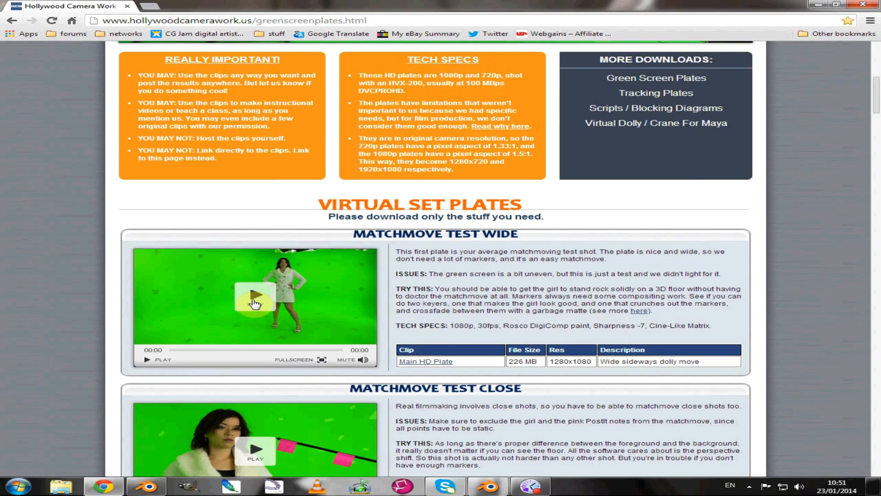
click(322, 360)
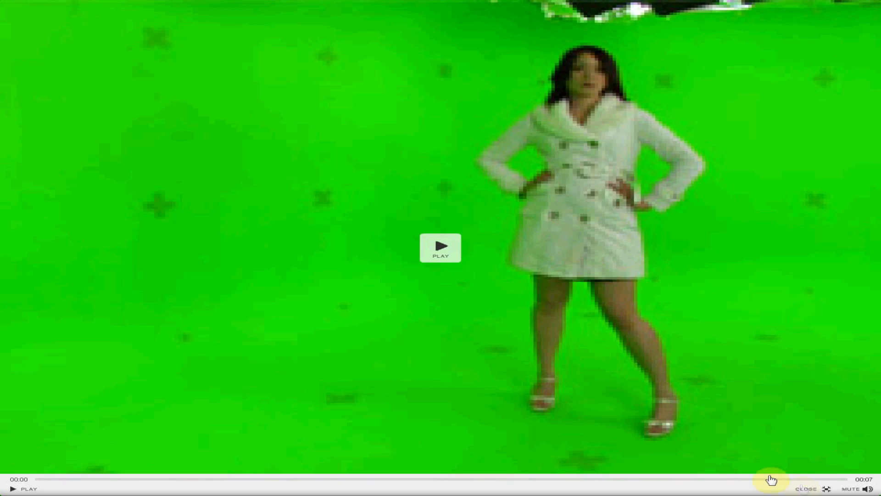
click(825, 490)
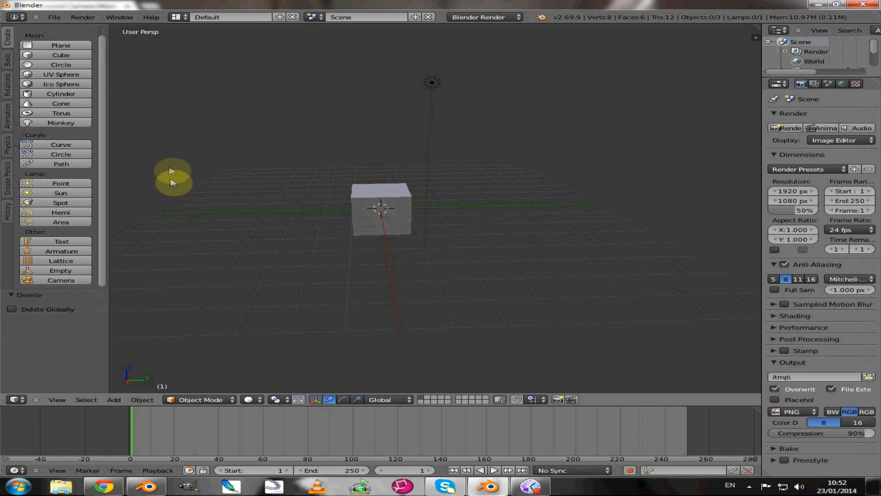
Change the 3D View to the Movie Clip Editor, open hcw_mmtest_wide.0000.png from the MM Test Wide folder, and fit the clip in view
click(17, 400)
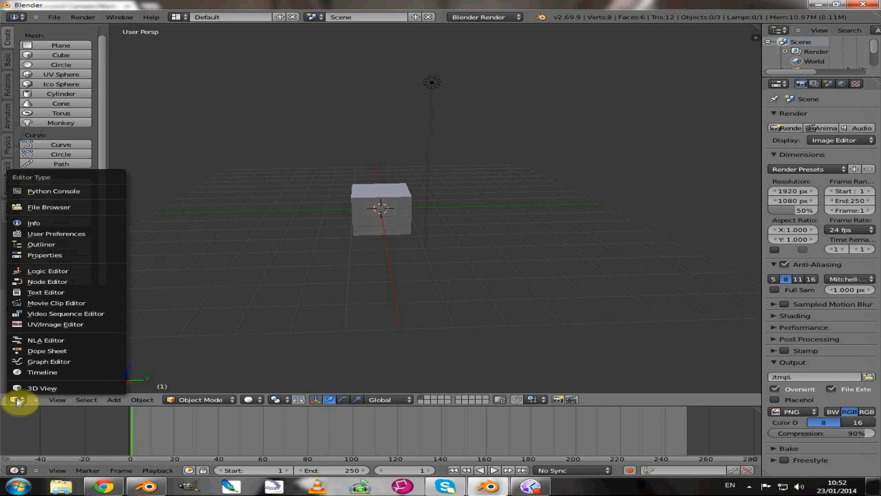
click(34, 304)
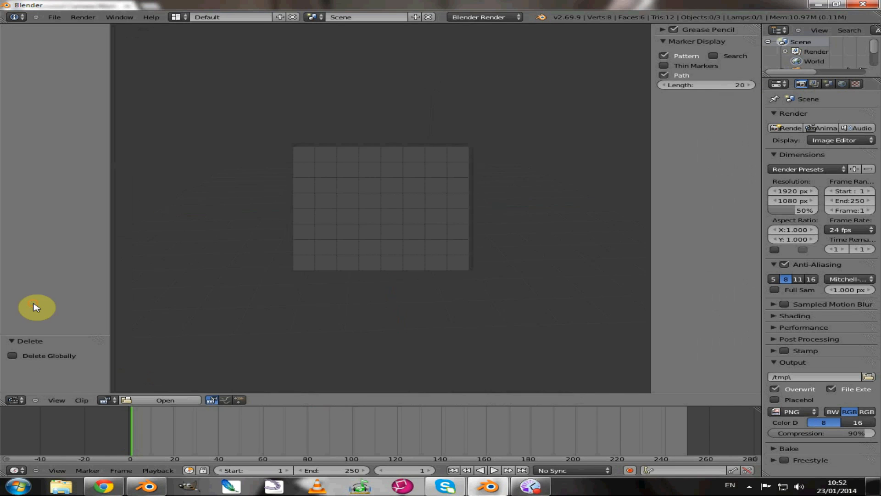
click(128, 399)
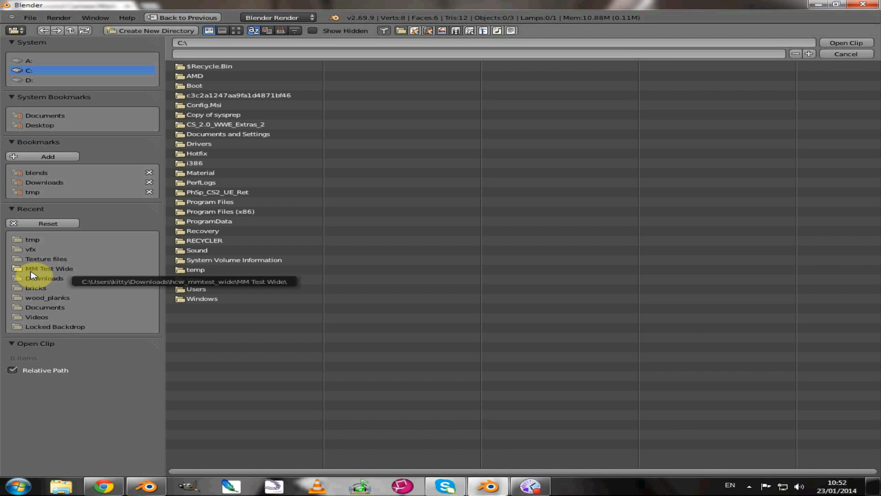
click(56, 271)
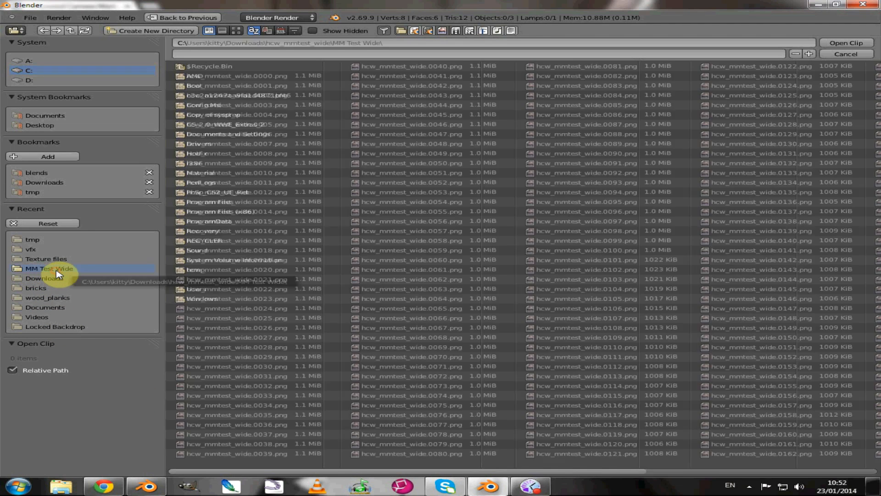
click(242, 76)
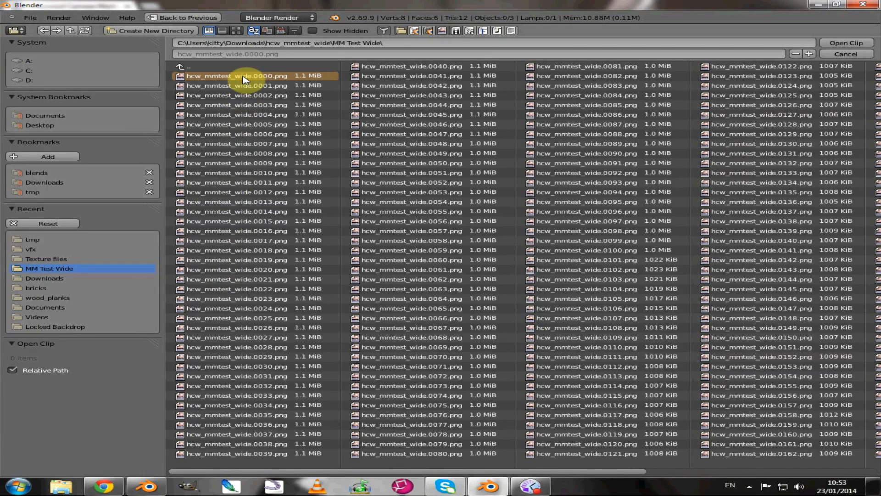
click(847, 44)
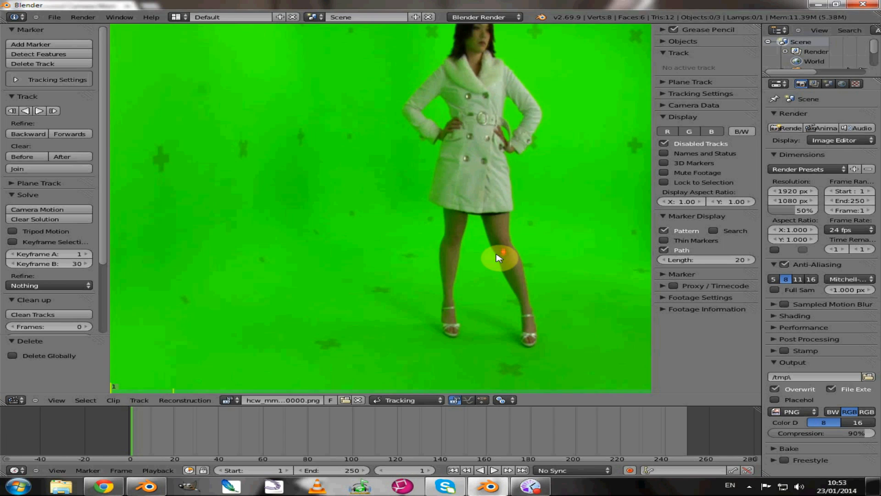
key(Home)
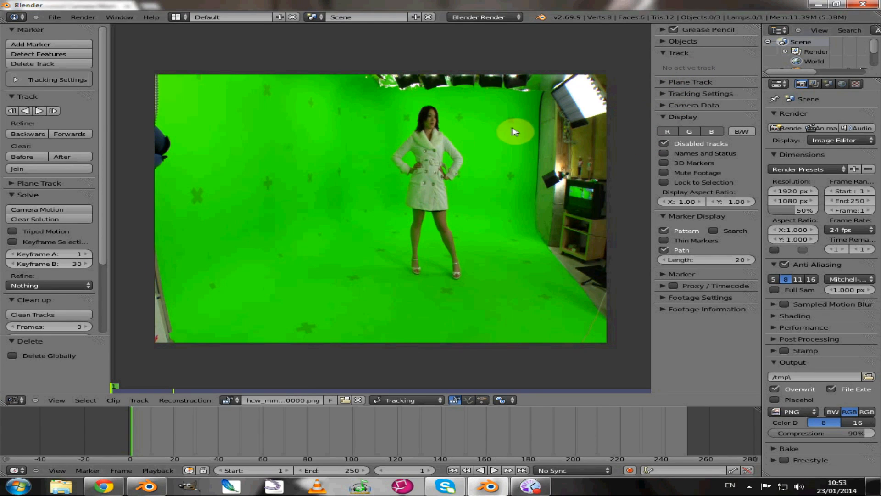
Annotate the footage with grease pencil: mark the backdrop's right side and outline the studio equipment along the upper, right and left edges
click(502, 141)
drag(502, 143, 563, 348)
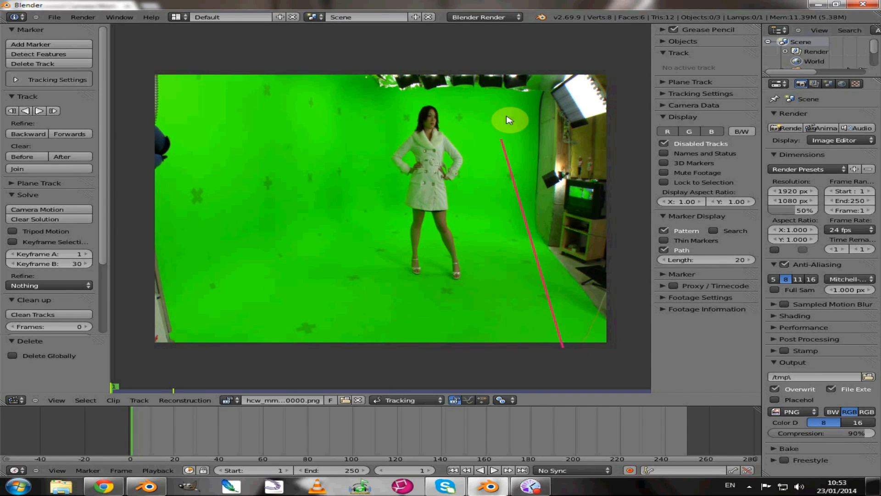
click(407, 104)
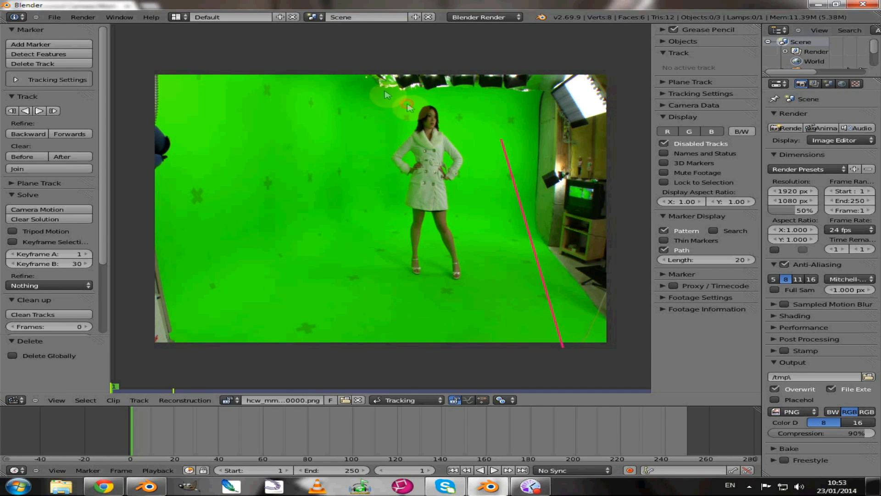
mouse_move(343, 70)
mouse_down()
mouse_move(427, 104)
mouse_move(572, 120)
mouse_move(558, 133)
mouse_move(546, 207)
mouse_move(581, 292)
mouse_move(640, 220)
mouse_move(617, 99)
mouse_move(546, 41)
mouse_move(386, 46)
mouse_move(342, 70)
mouse_up()
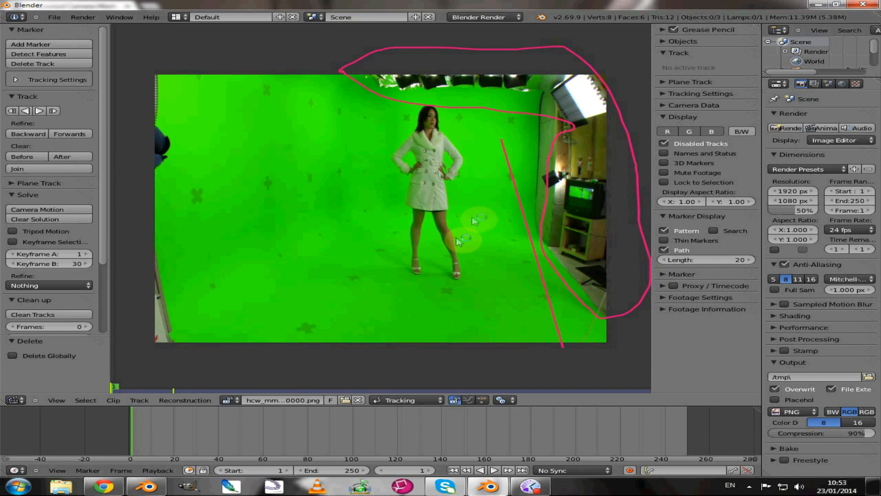
click(196, 122)
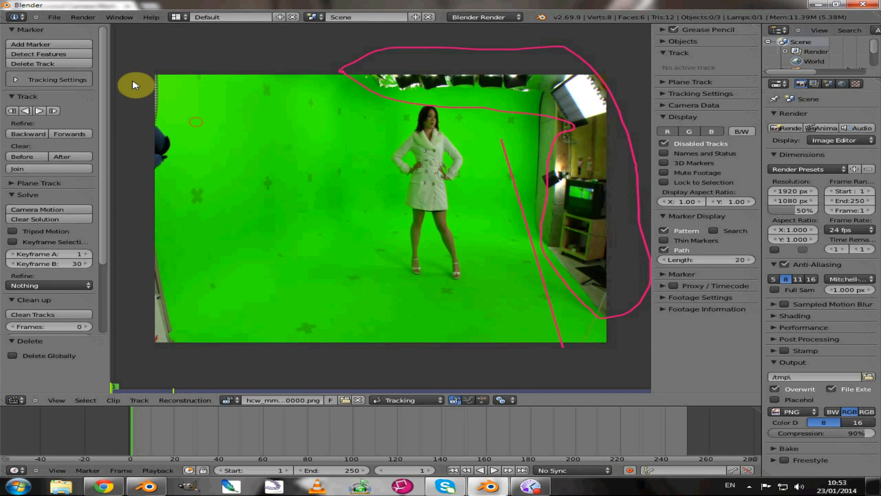
mouse_move(133, 83)
mouse_down()
mouse_move(212, 148)
mouse_move(216, 251)
mouse_move(158, 346)
mouse_move(111, 257)
mouse_up()
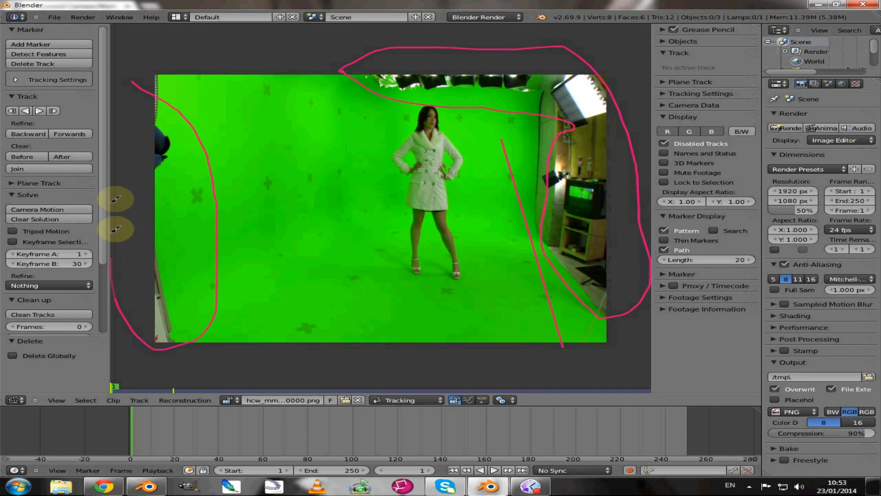
drag(115, 200, 129, 85)
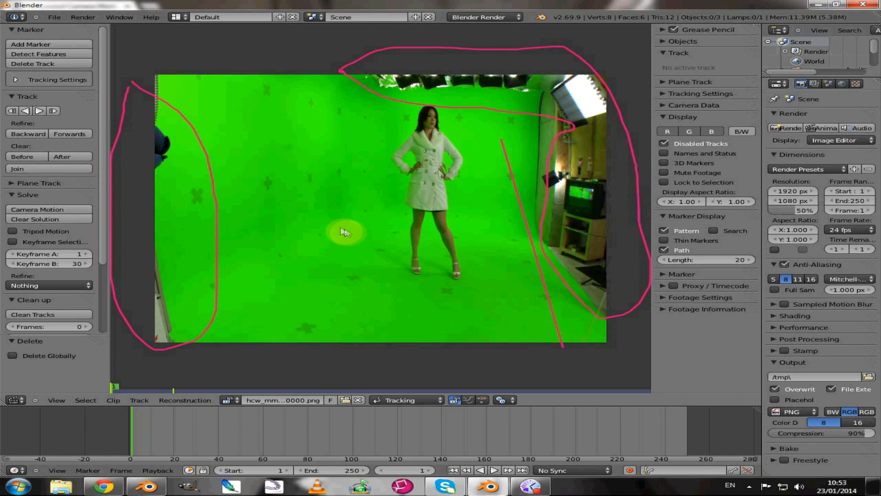
Circle the tracking crosses on the green wall and floor beside the woman with grease pencil
scroll(444, 244, up, 3)
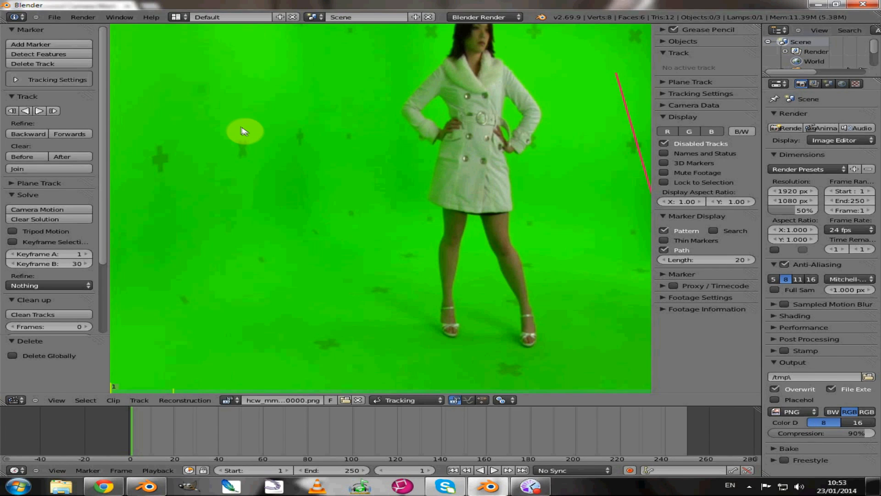
mouse_move(238, 128)
mouse_down()
mouse_move(226, 138)
mouse_move(266, 147)
mouse_move(246, 119)
mouse_move(233, 130)
mouse_up()
mouse_move(169, 130)
mouse_down()
mouse_move(142, 153)
mouse_move(191, 154)
mouse_move(169, 123)
mouse_up()
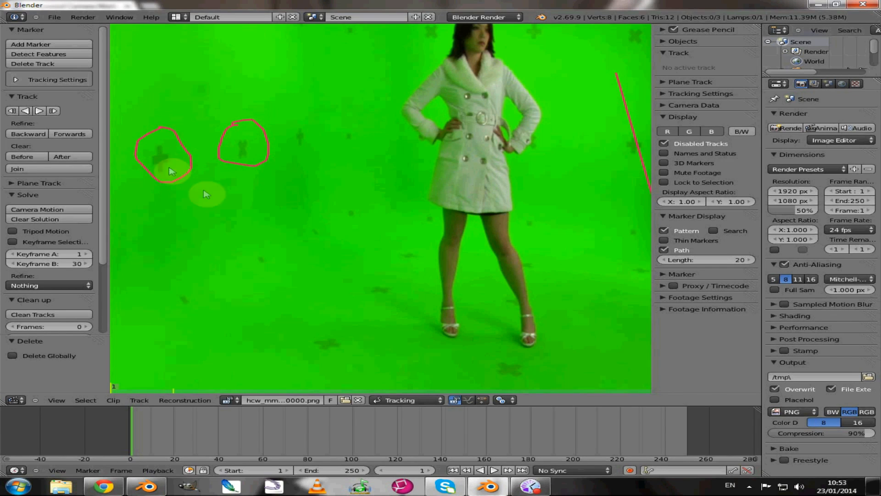
mouse_move(181, 285)
mouse_down()
mouse_move(183, 305)
mouse_move(185, 269)
mouse_up()
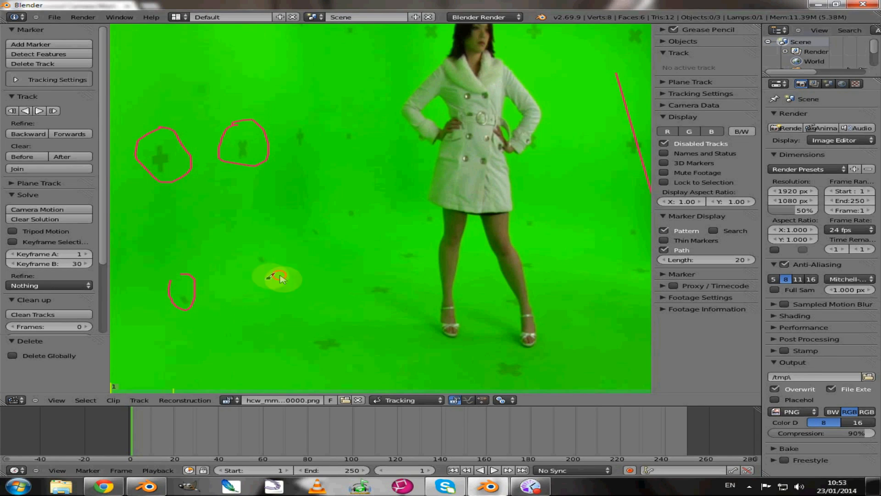
mouse_move(279, 275)
mouse_down()
mouse_move(293, 321)
mouse_move(336, 266)
mouse_move(279, 276)
mouse_up()
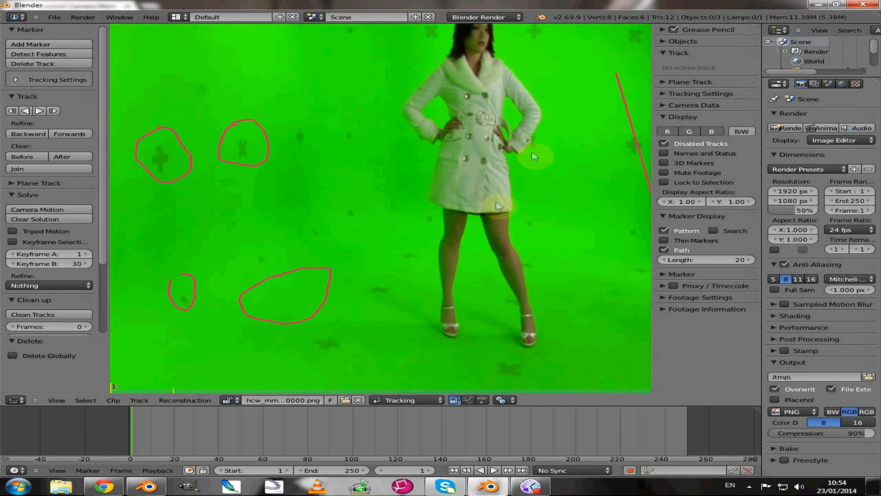
Trace the outer edge of the woman's coat sleeve, from shoulder to forearm, with a grease pencil stroke
scroll(487, 196, up, 1)
scroll(502, 189, up, 5)
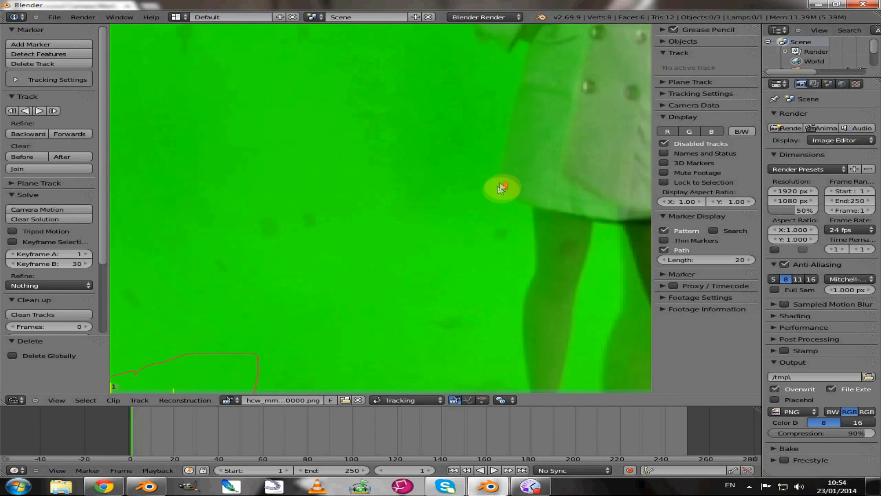
middle_drag(568, 109, 273, 303)
middle_drag(566, 103, 384, 283)
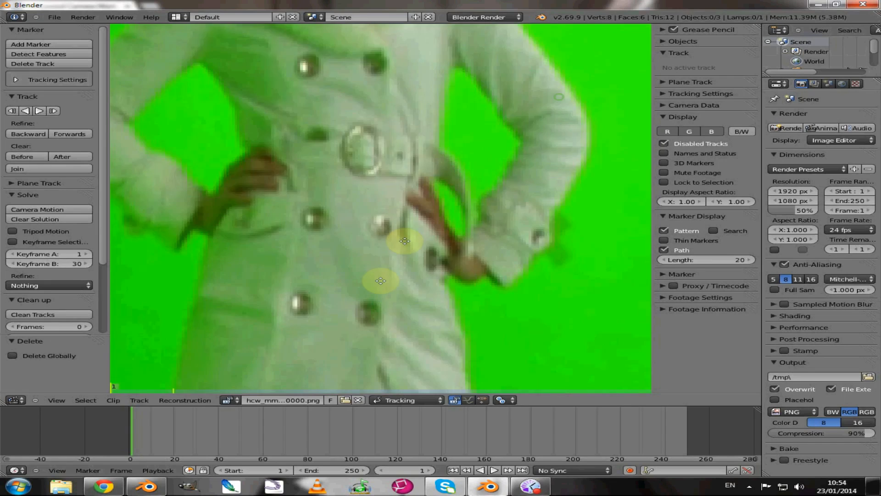
middle_drag(440, 170, 420, 249)
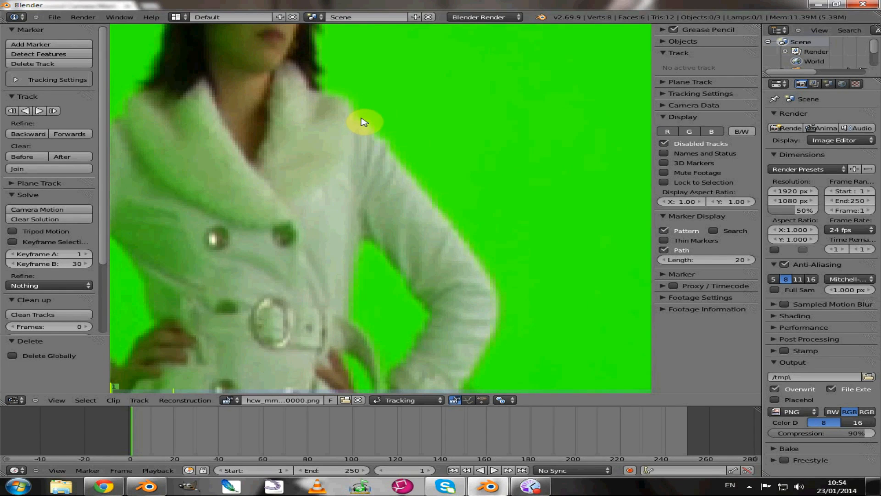
mouse_move(362, 118)
mouse_down()
mouse_move(497, 263)
mouse_move(509, 298)
mouse_move(503, 335)
mouse_move(487, 357)
mouse_up()
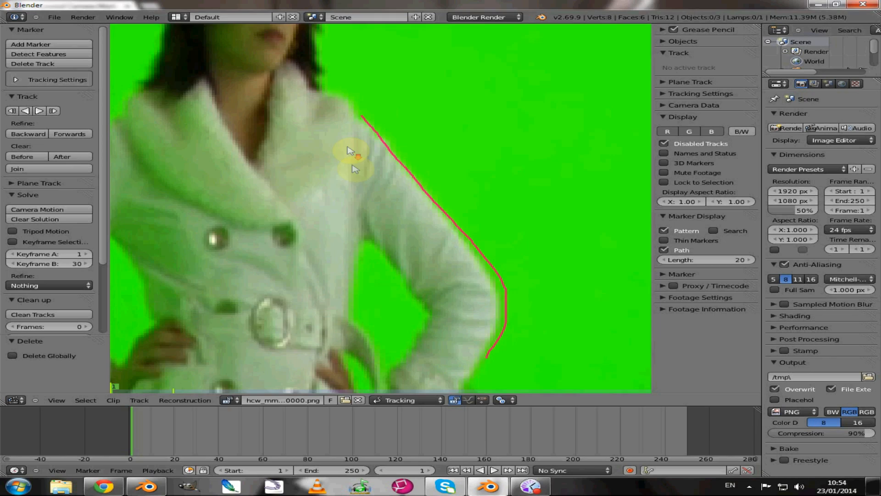
Draw a grease pencil outline around the whole footage frame, and unlink the grease pencil data to clear all annotations
scroll(355, 169, down, 5)
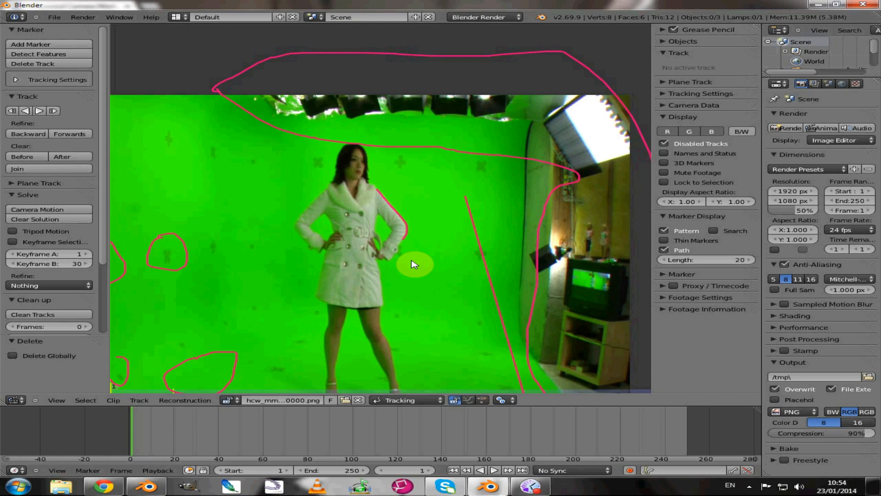
scroll(466, 242, down, 2)
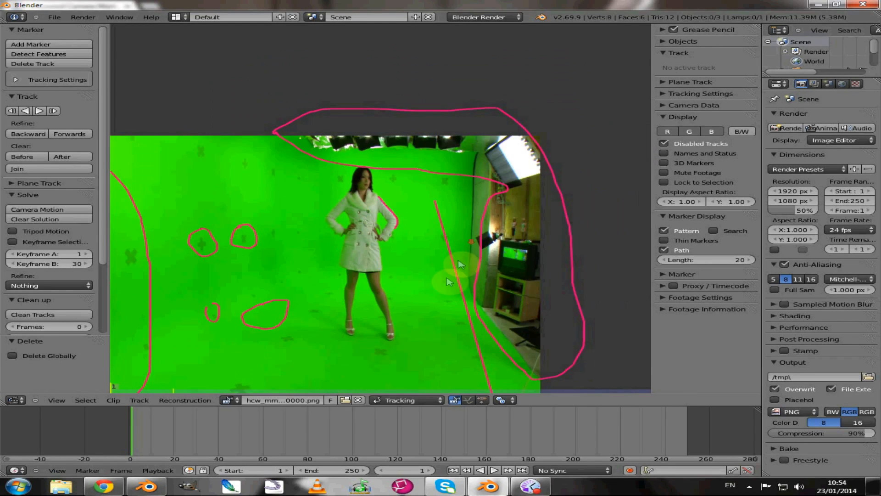
middle_drag(316, 290, 393, 246)
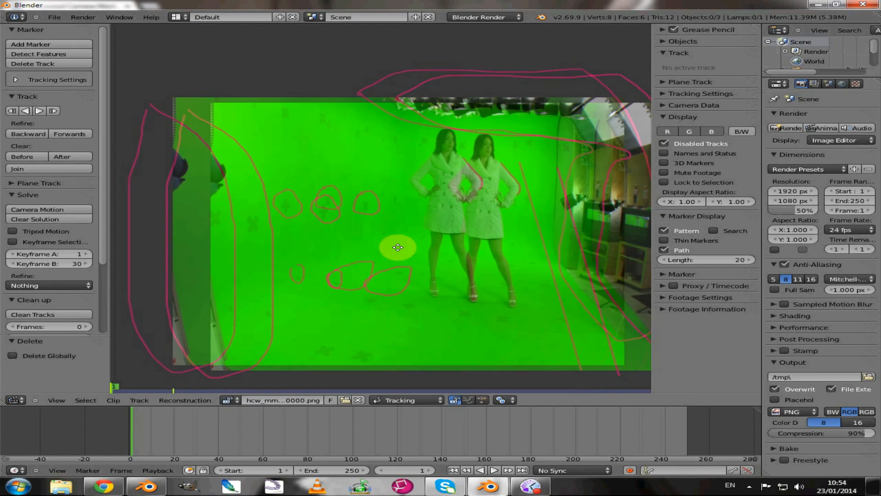
click(664, 30)
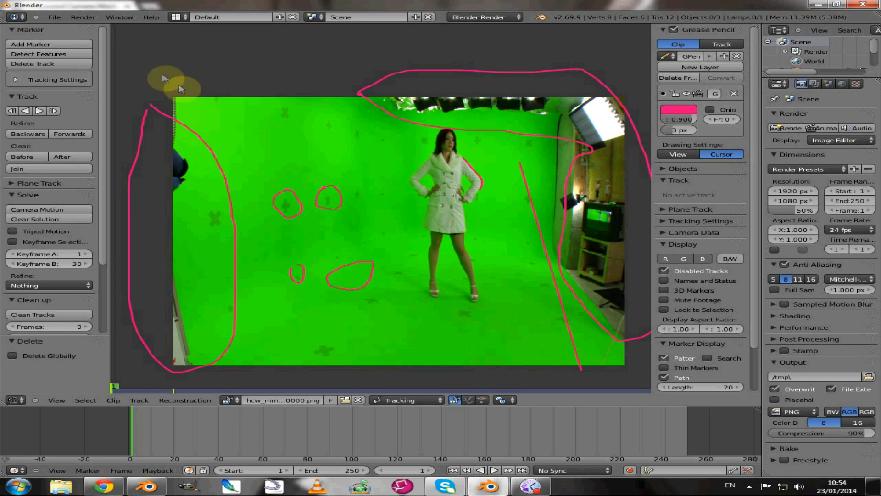
drag(155, 65, 158, 365)
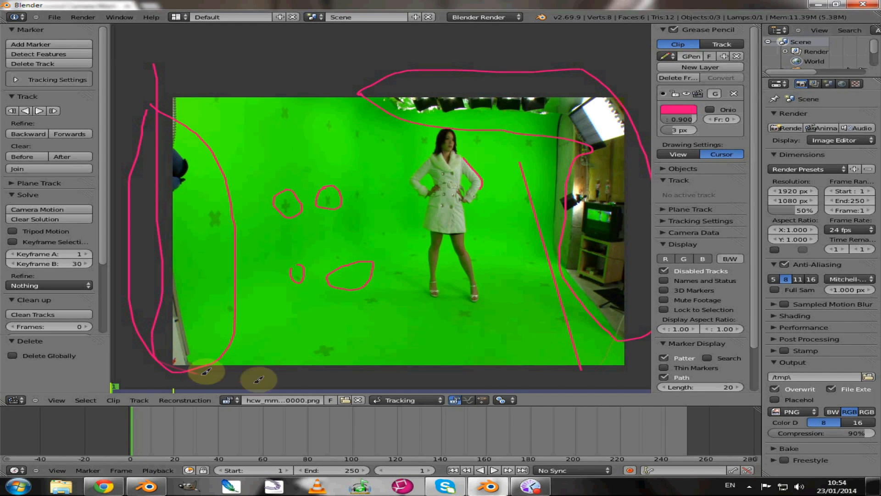
mouse_move(258, 379)
mouse_down()
mouse_move(574, 363)
mouse_move(637, 349)
mouse_move(650, 156)
mouse_move(638, 73)
mouse_move(344, 60)
mouse_move(169, 57)
mouse_move(152, 66)
mouse_up()
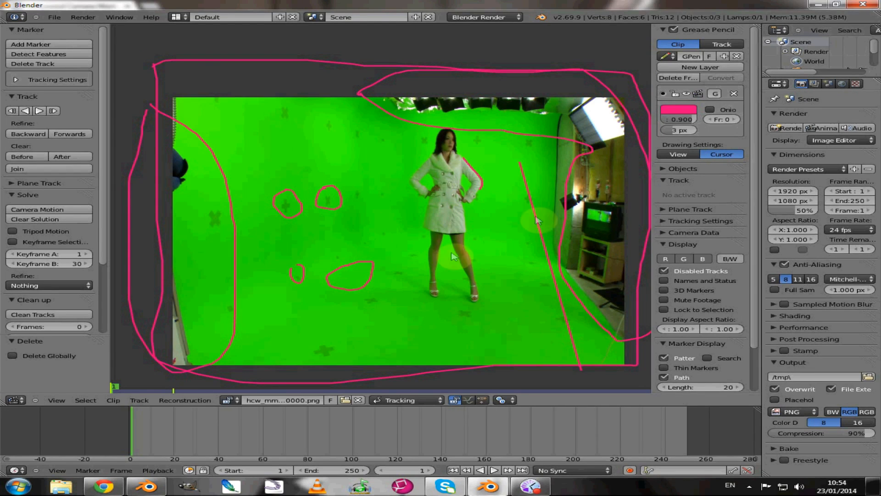
click(737, 56)
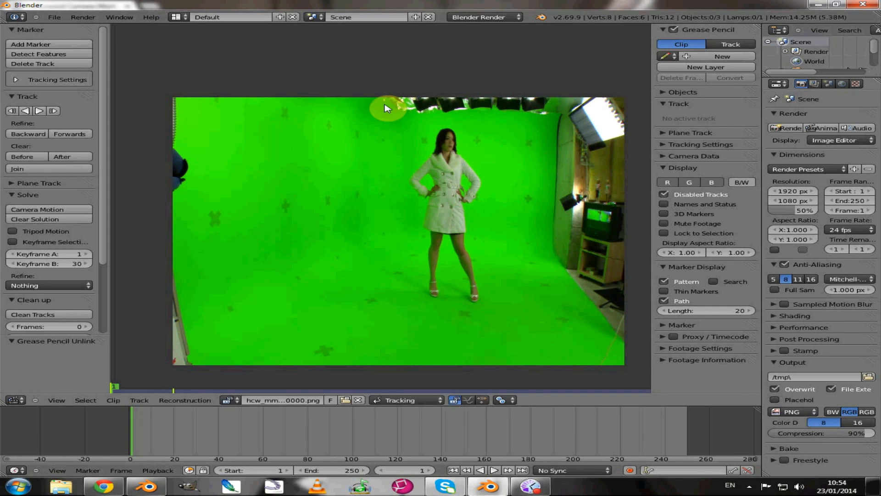
Mark the studio lights, the right edge and the dark object on the left edge with grease pencil, and unlink the annotations
mouse_move(385, 103)
mouse_down()
mouse_move(601, 110)
mouse_move(636, 292)
mouse_up()
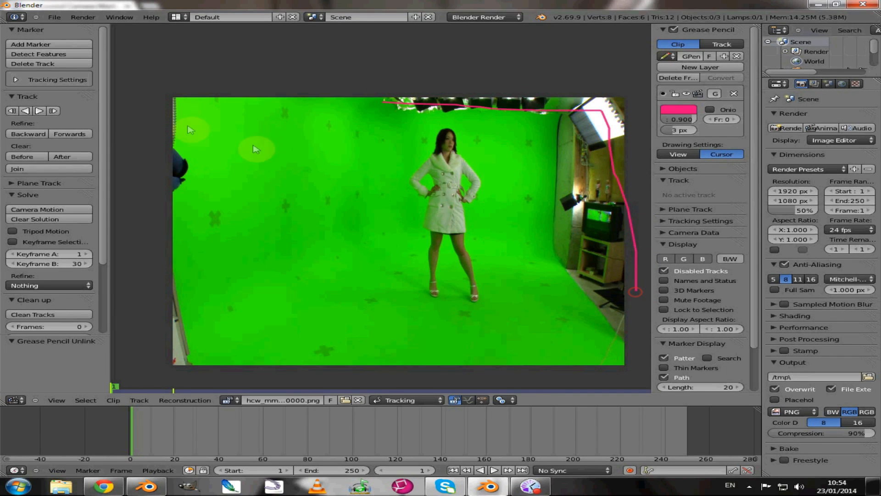
drag(172, 131, 179, 225)
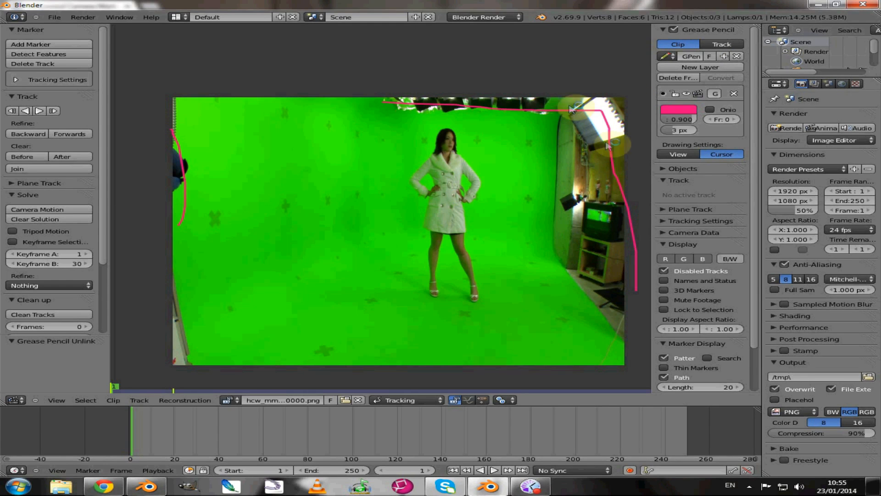
click(737, 57)
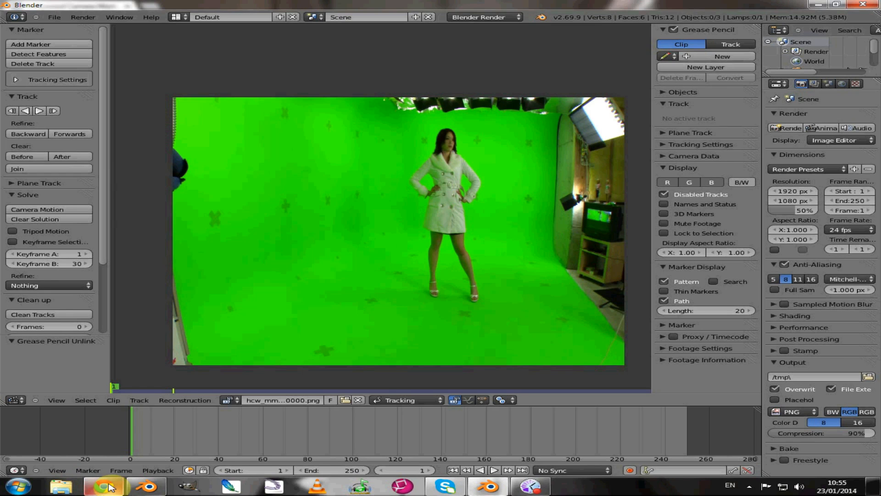
Switch to the Hollywood Camera Work page in Chrome, read the pixel aspect notes on the plates, and return to Blender
mouse_move(110, 489)
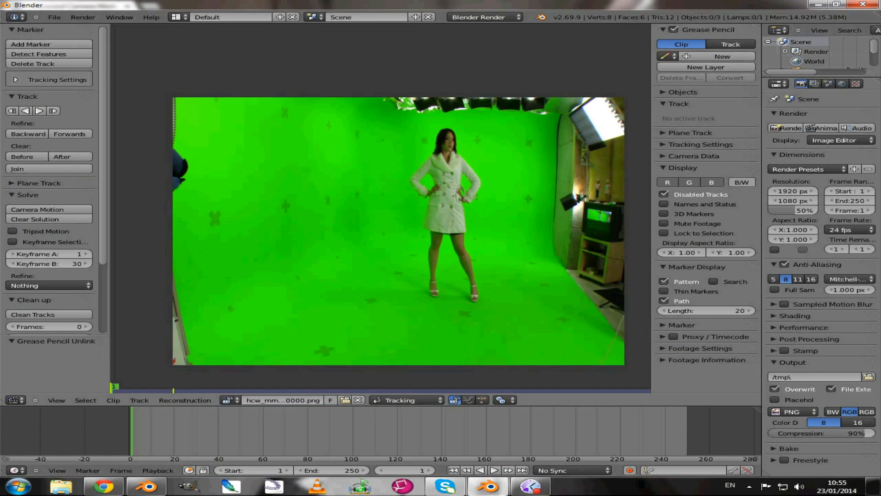
click(179, 405)
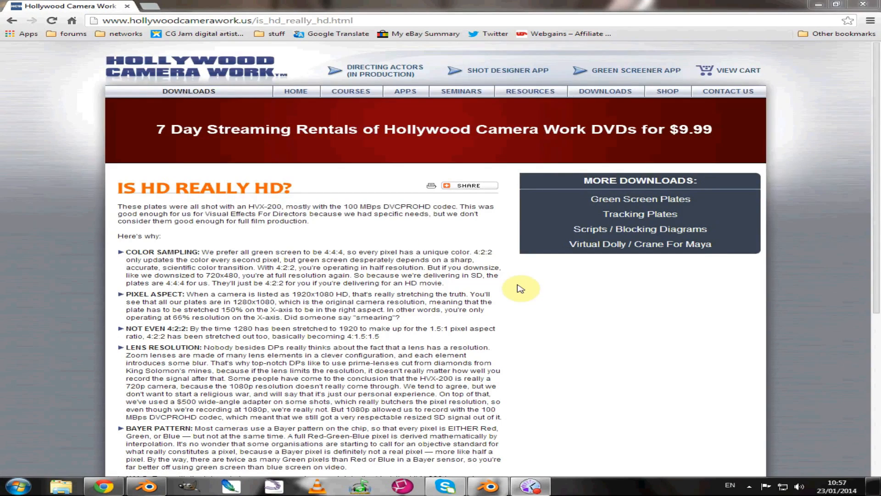
scroll(406, 230, down, 2)
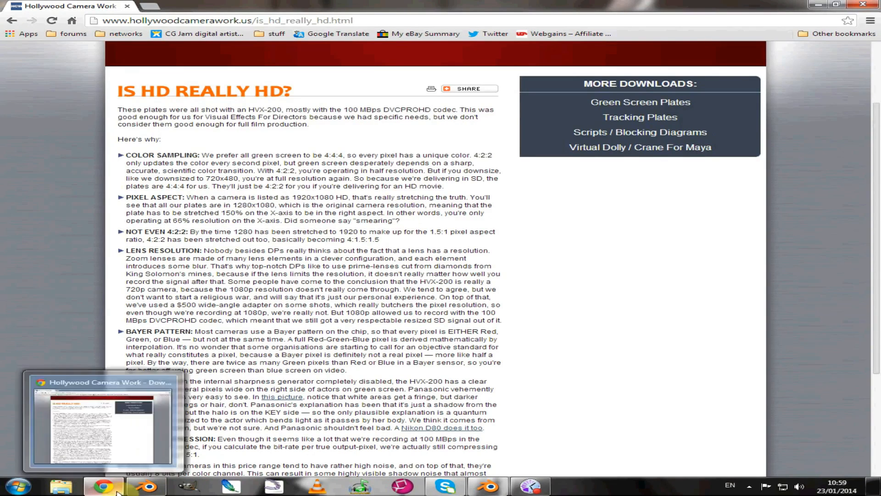
click(488, 486)
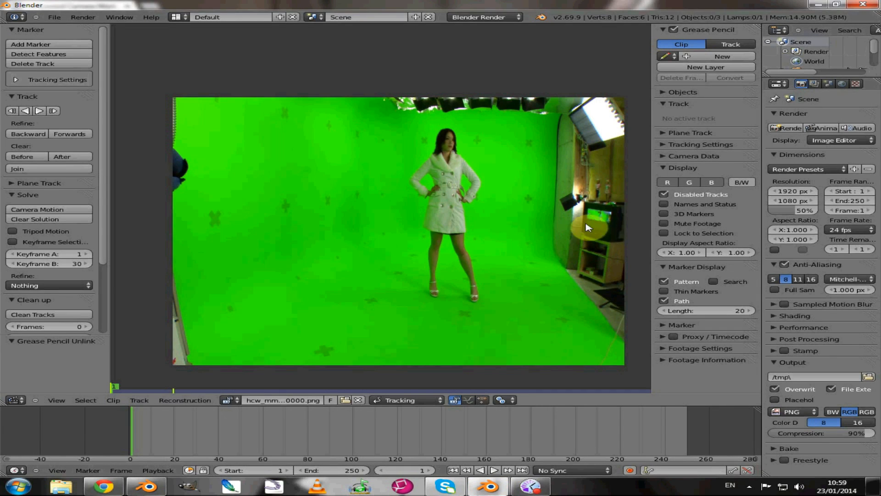
Set the clip's horizontal display aspect ratio to 1.5, keeping the vertical value at 1.00
click(679, 254)
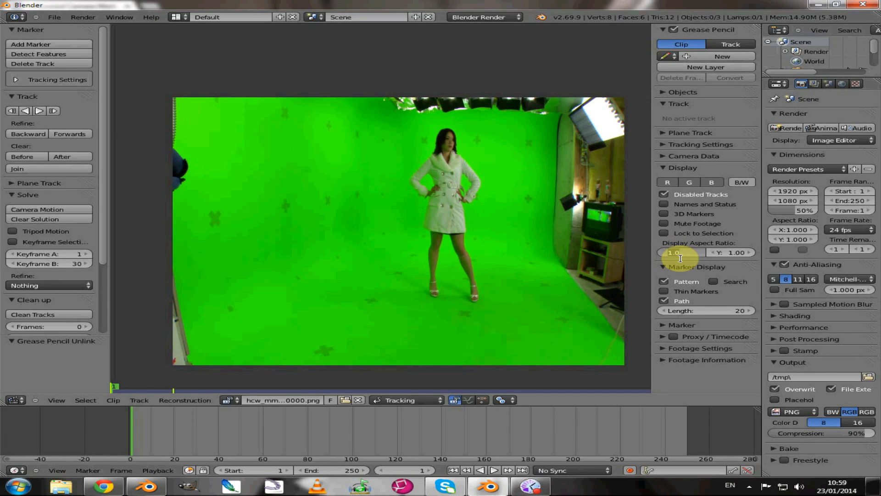
text(5)
key(Return)
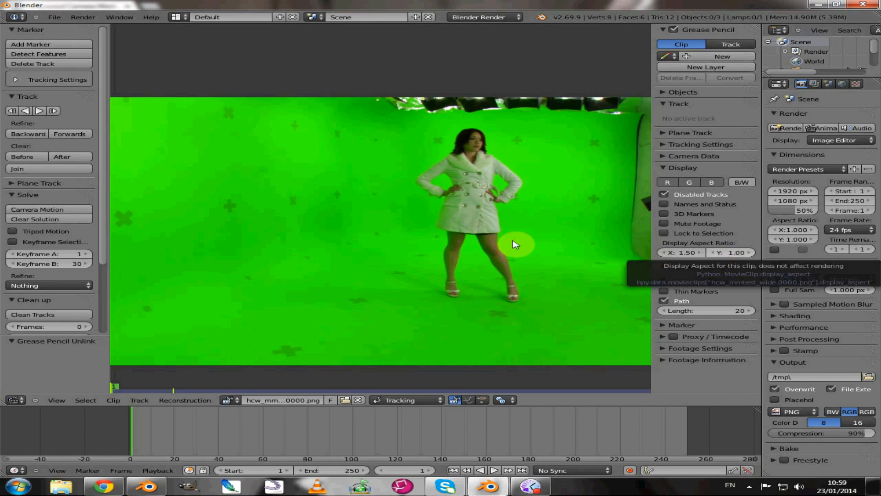
Examine the proportions of the stretched footage, play the clip to load its frames, and stop the playback
scroll(407, 212, down, 4)
scroll(416, 224, up, 1)
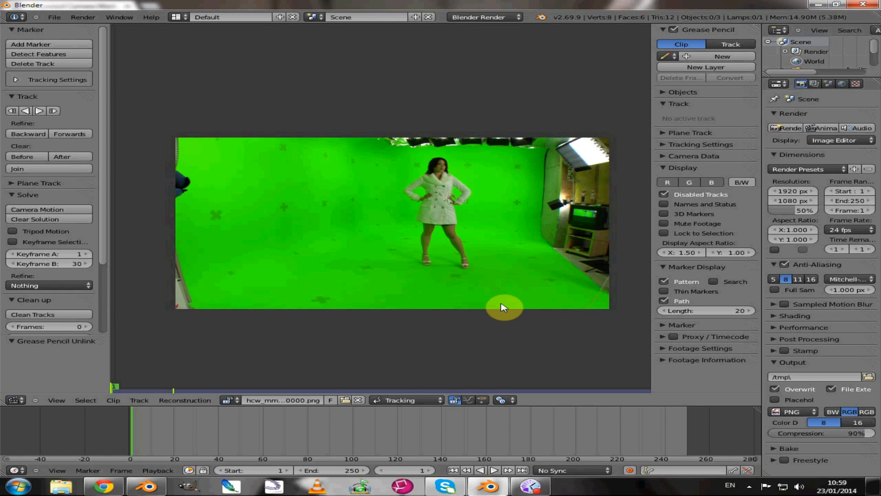
scroll(505, 306, up, 3)
scroll(459, 199, down, 3)
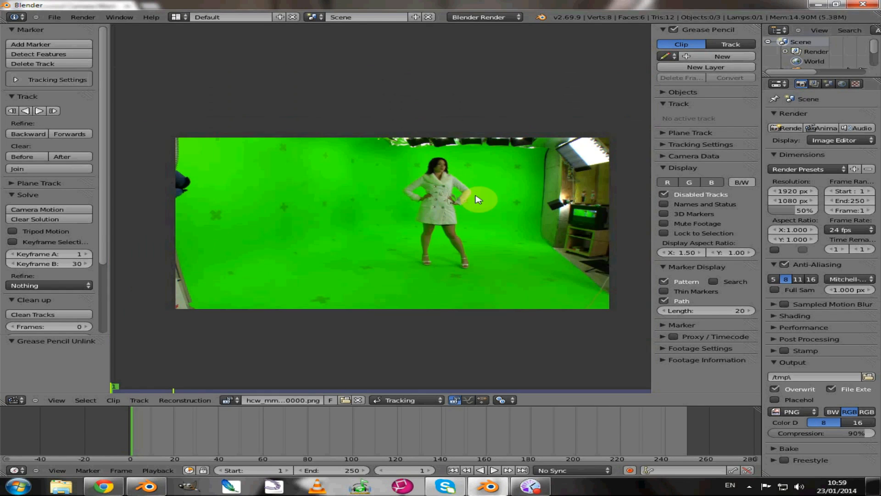
scroll(492, 180, up, 1)
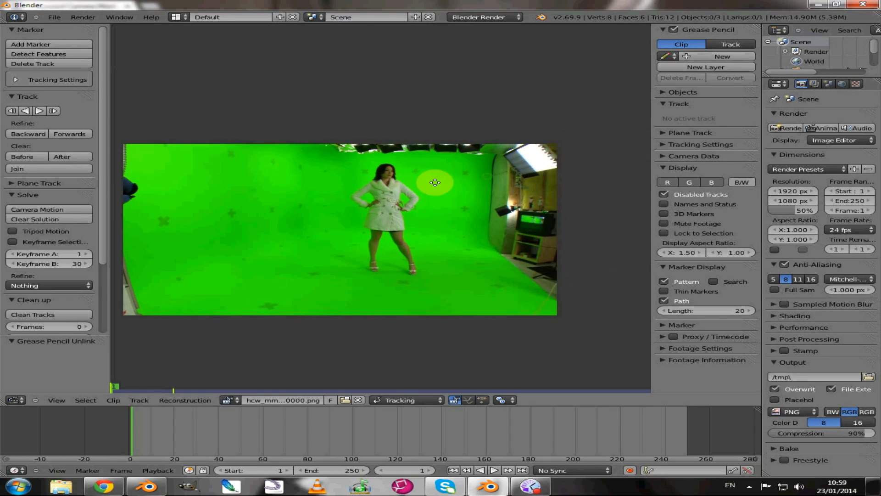
scroll(453, 187, down, 1)
scroll(419, 217, up, 1)
scroll(418, 217, up, 1)
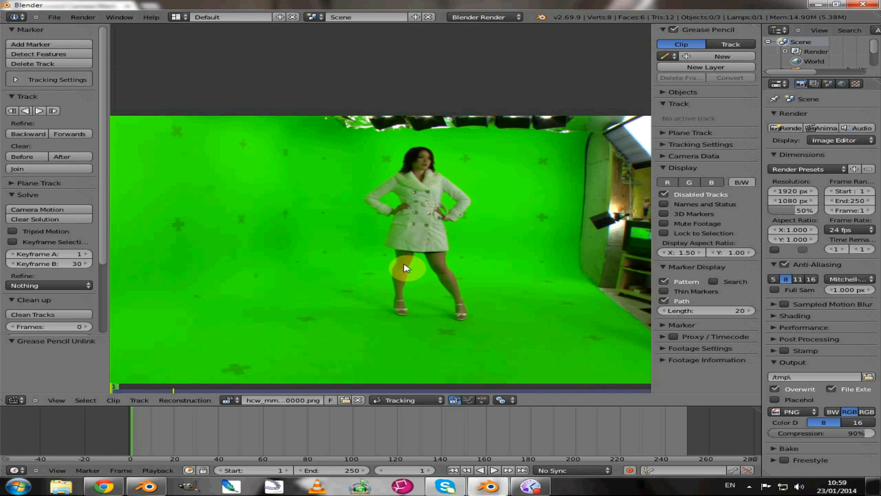
key(alt+a)
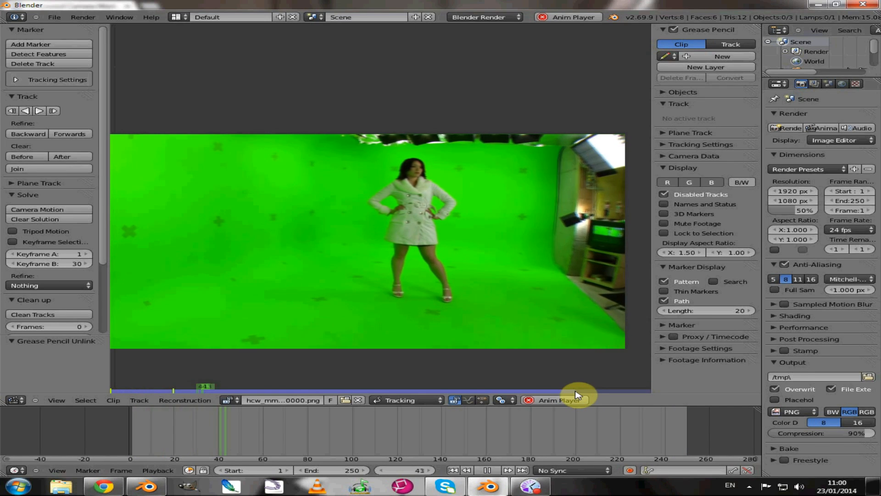
click(488, 470)
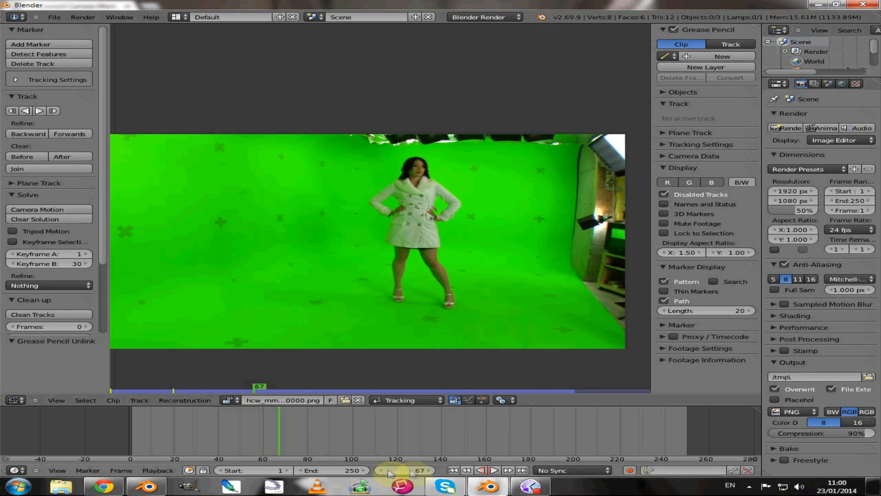
Set the scene's end frame to 214 and its start frame to 0
click(330, 470)
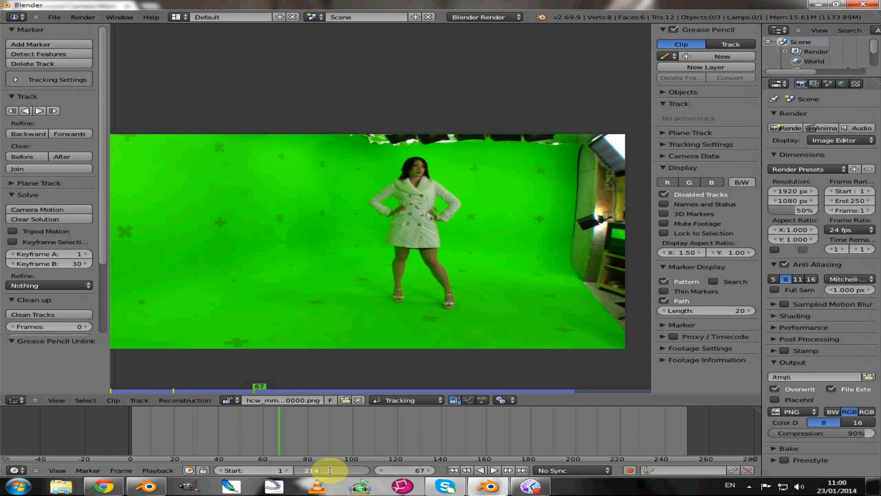
key(Return)
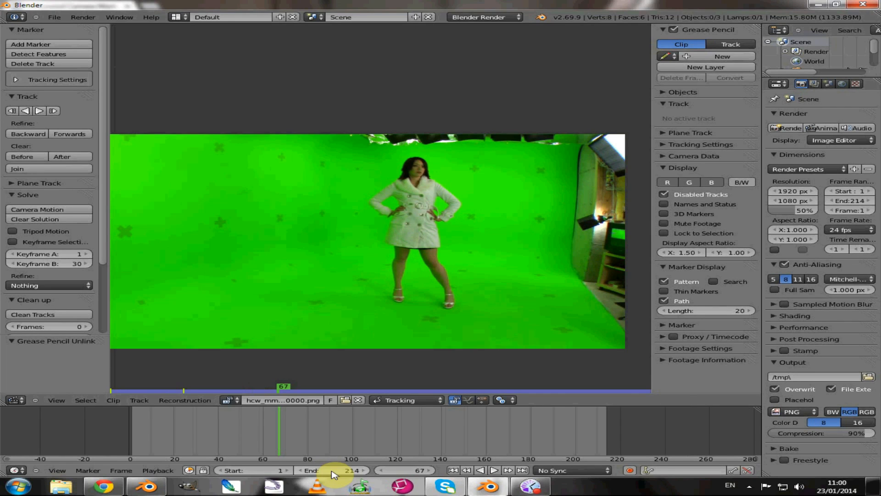
click(219, 471)
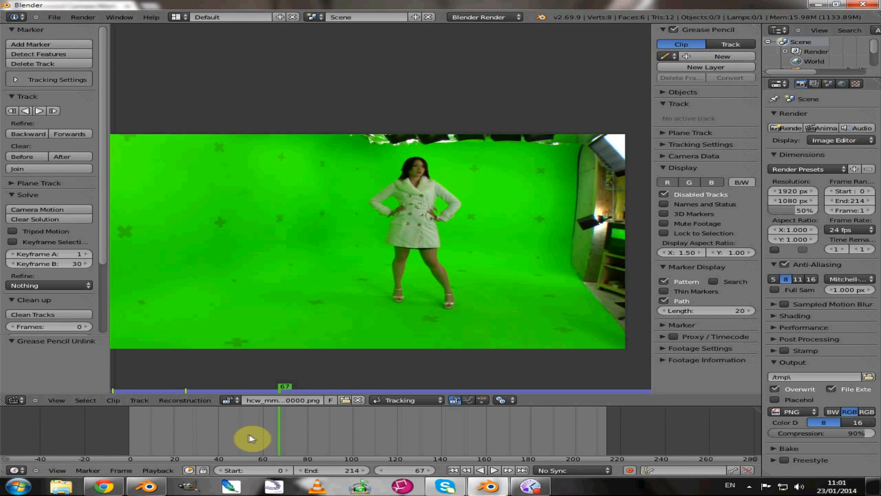
Play the clip over the frame range 0 to 214 to review the camera move, and stop the playback
key(alt+a)
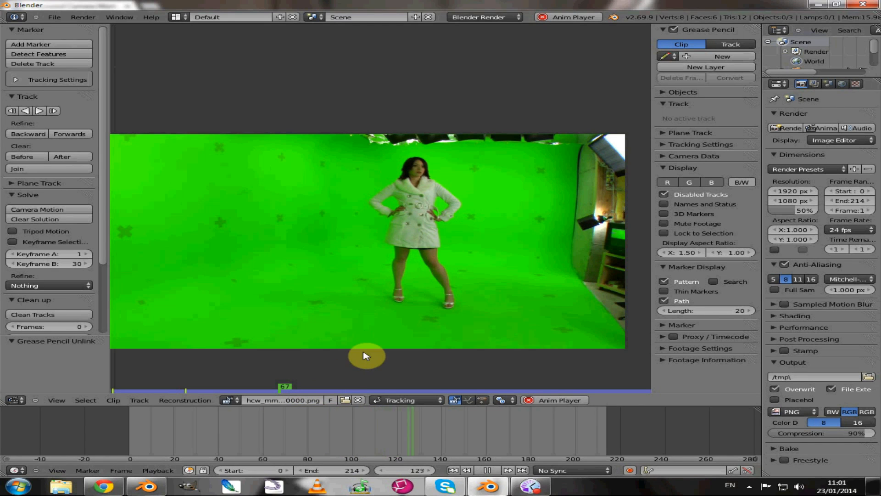
key(alt+a)
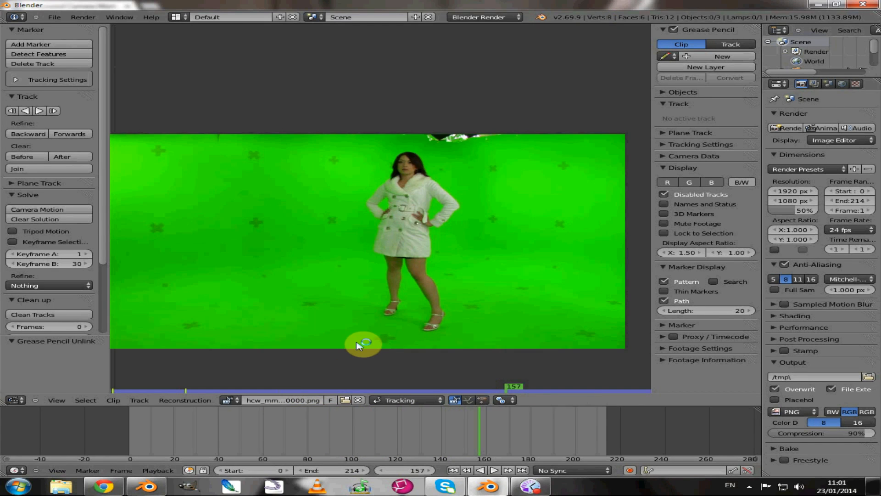
key(alt+a)
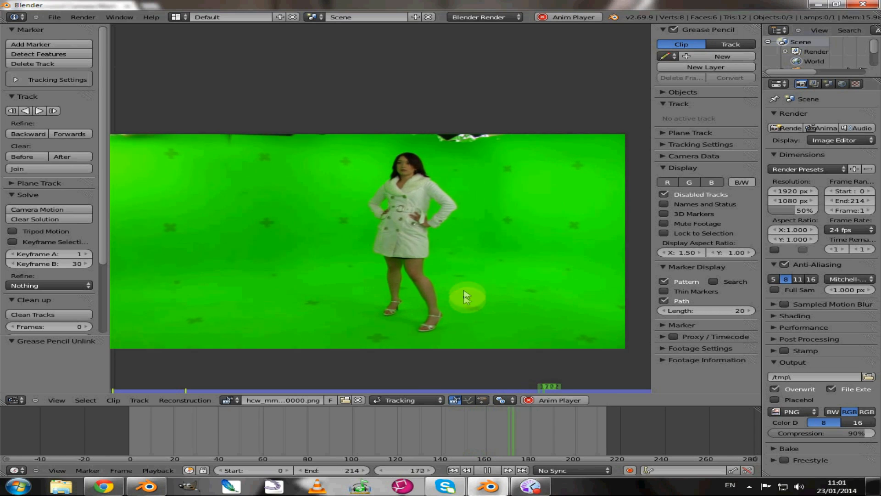
click(489, 471)
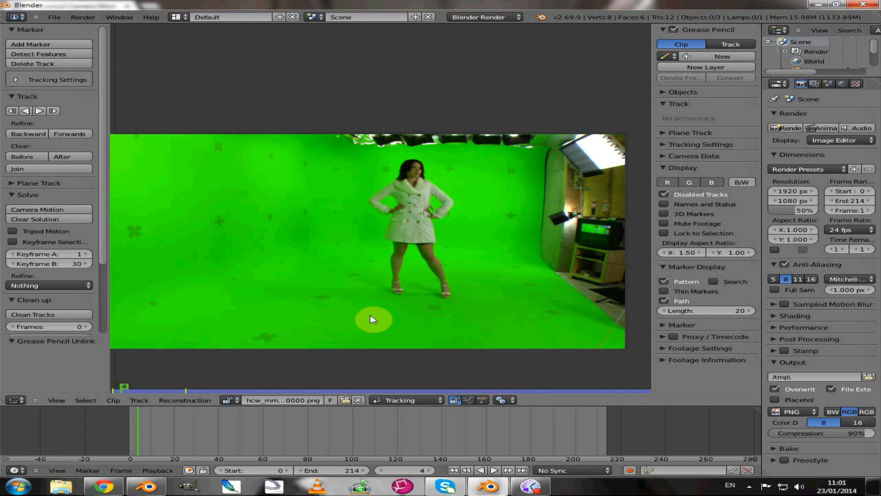
Add a new tracking object to the clip and rename it mask
scroll(436, 219, up, 2)
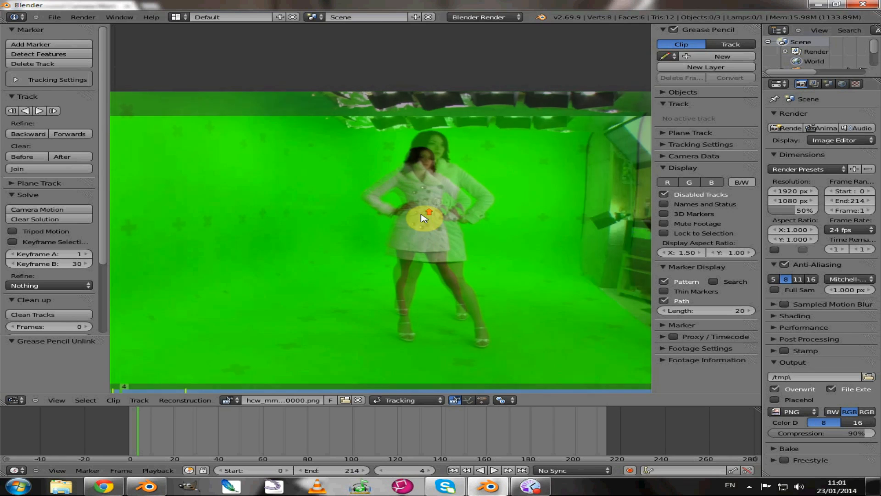
scroll(448, 218, up, 2)
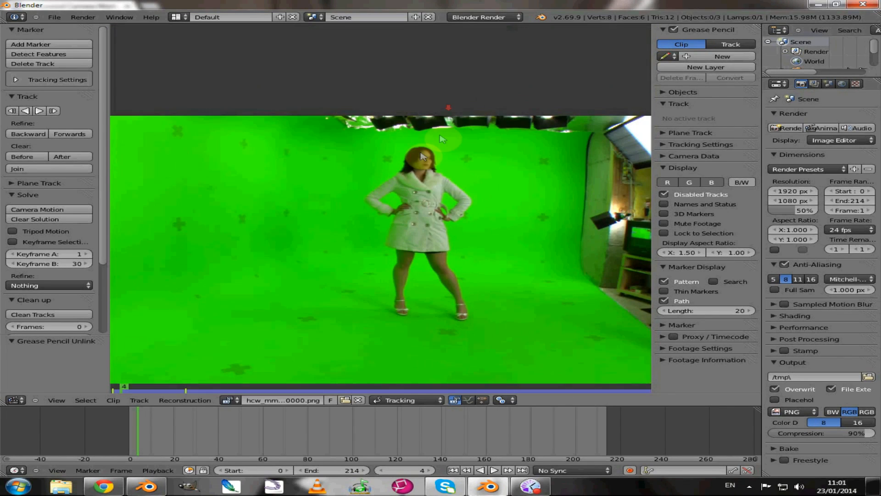
scroll(532, 161, up, 5)
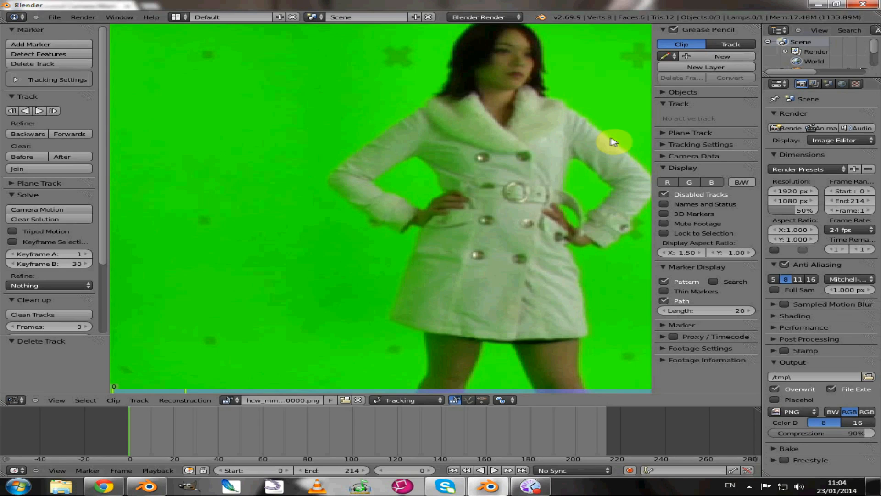
scroll(500, 149, down, 2)
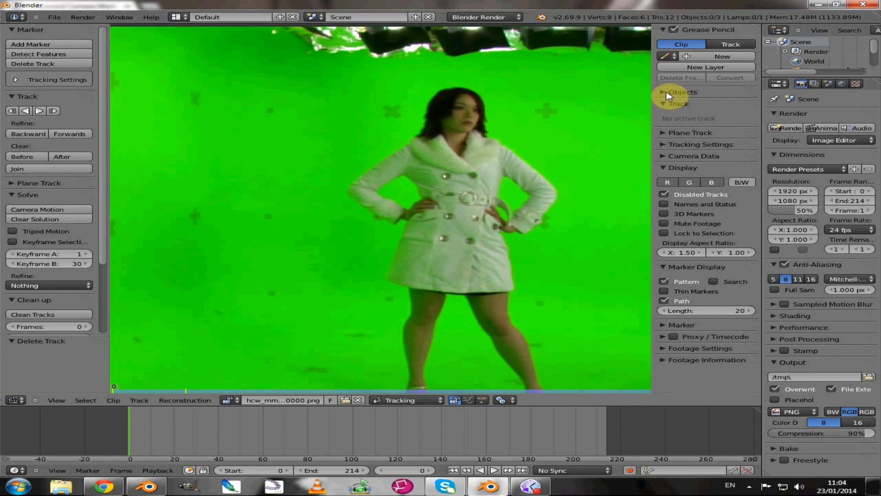
click(665, 29)
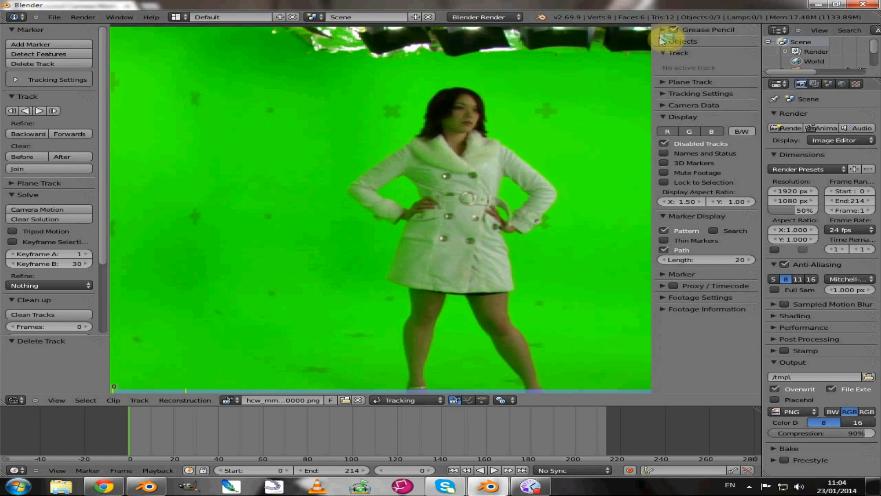
click(664, 42)
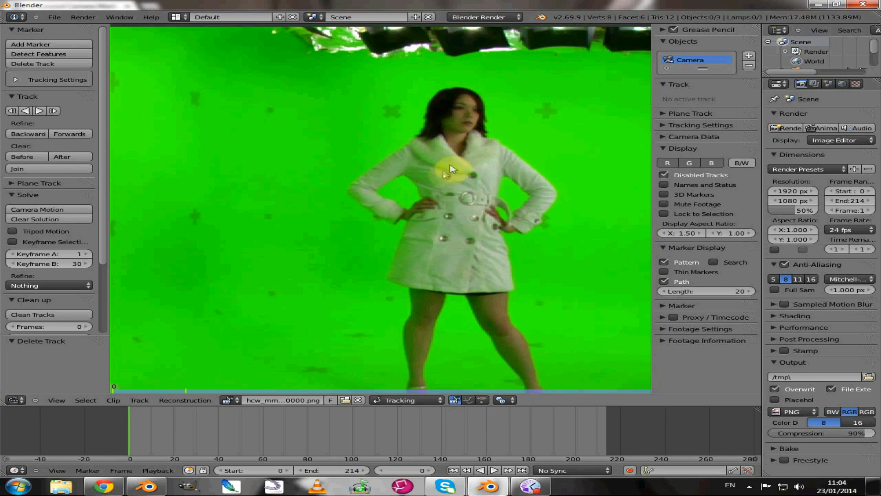
click(750, 59)
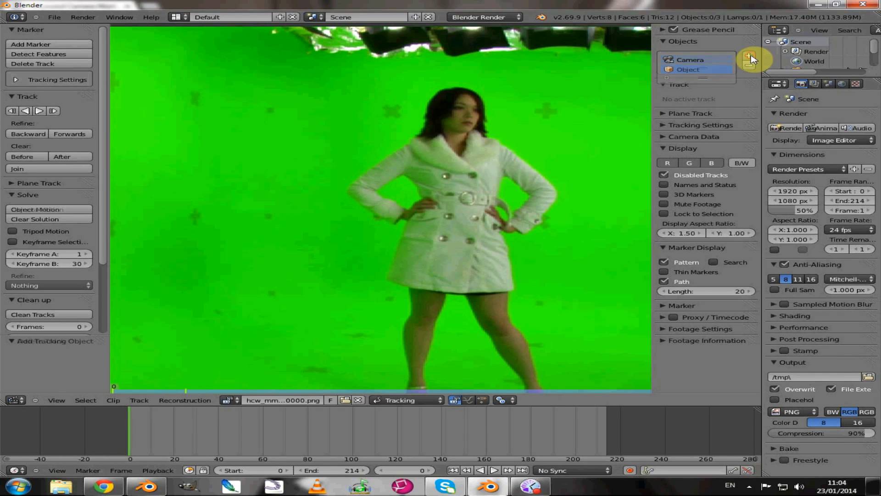
double_click(686, 70)
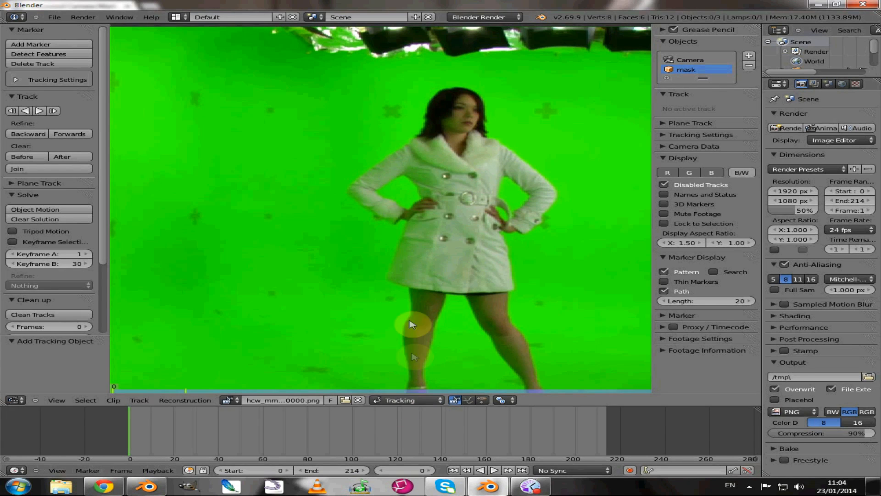
Place a tracking marker on the woman's upper coat button at frame 0 and enlarge it about 1.61 times
ctrl+click(473, 176)
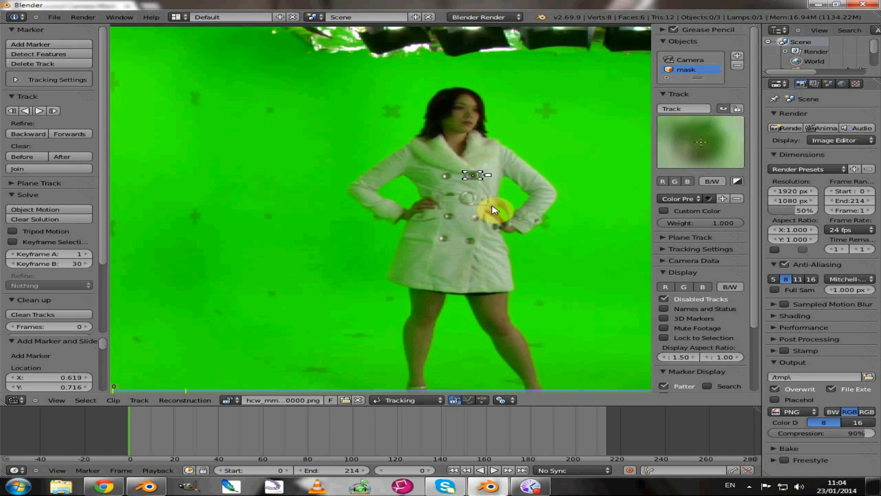
key(s)
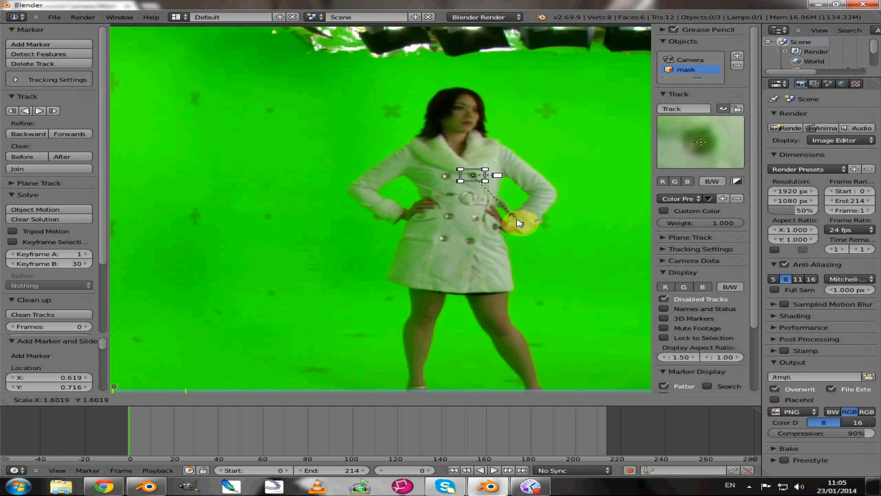
click(517, 223)
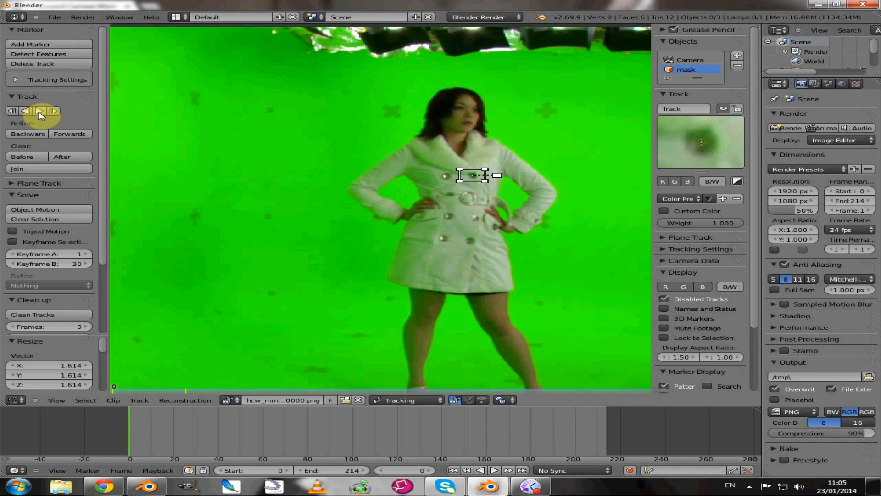
Track the coat button marker forwards to frame 214 and play the clip to check the track
click(39, 111)
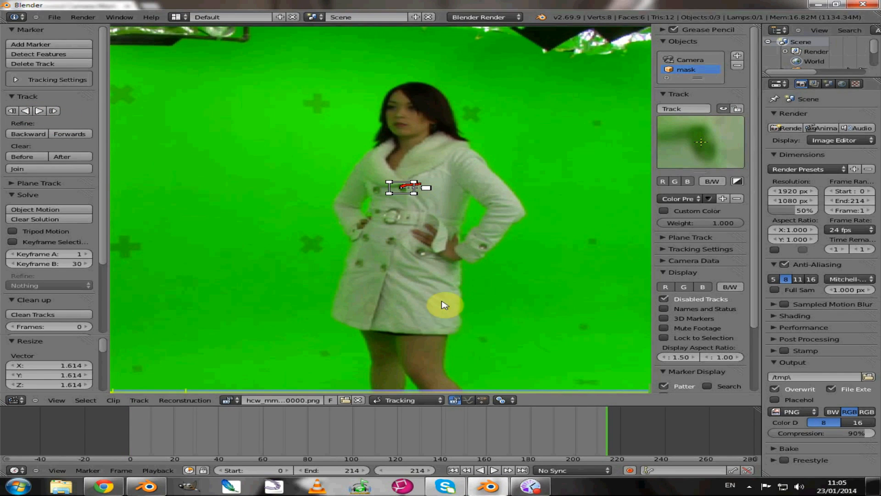
key(alt+a)
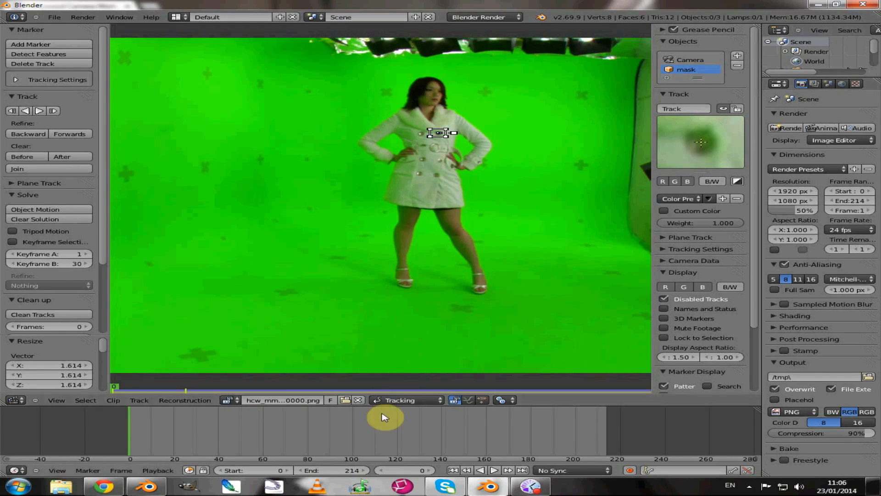
Switch the clip editor from Tracking to Mask mode
click(396, 401)
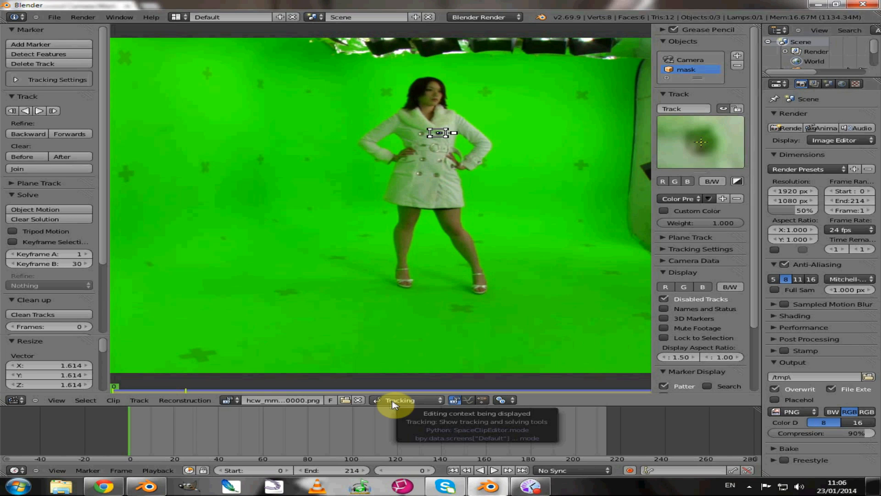
click(425, 402)
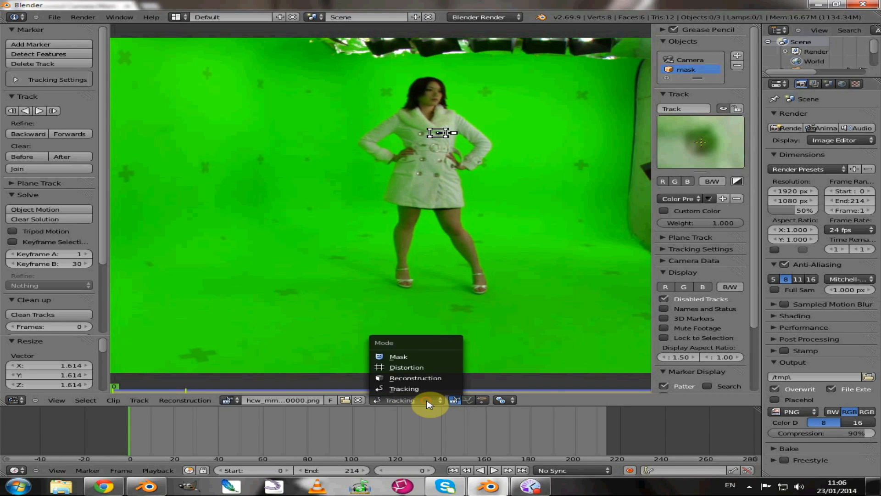
click(403, 358)
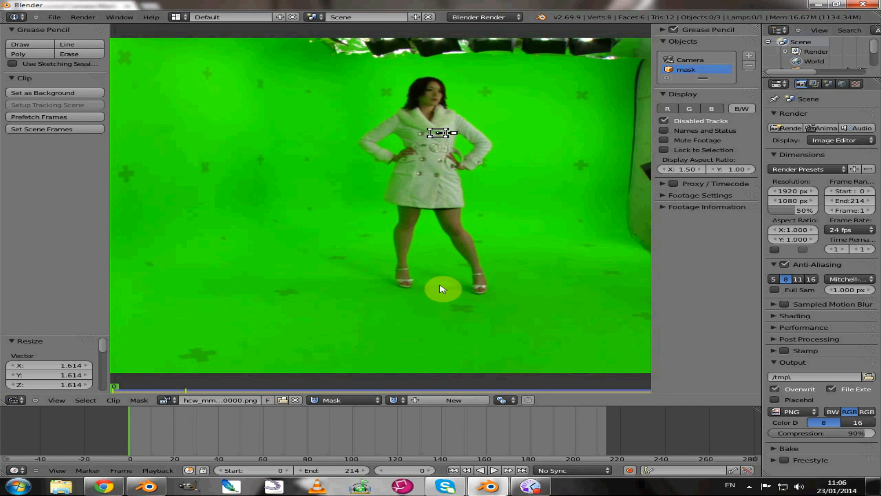
Outline the woman with mask points from between her feet, around the image-right foot and arm, up over her head
ctrl+click(440, 270)
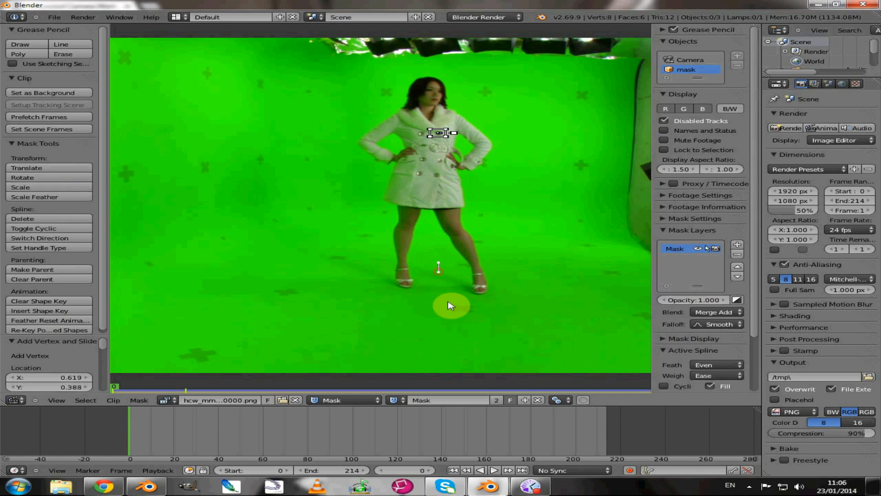
ctrl+click(484, 301)
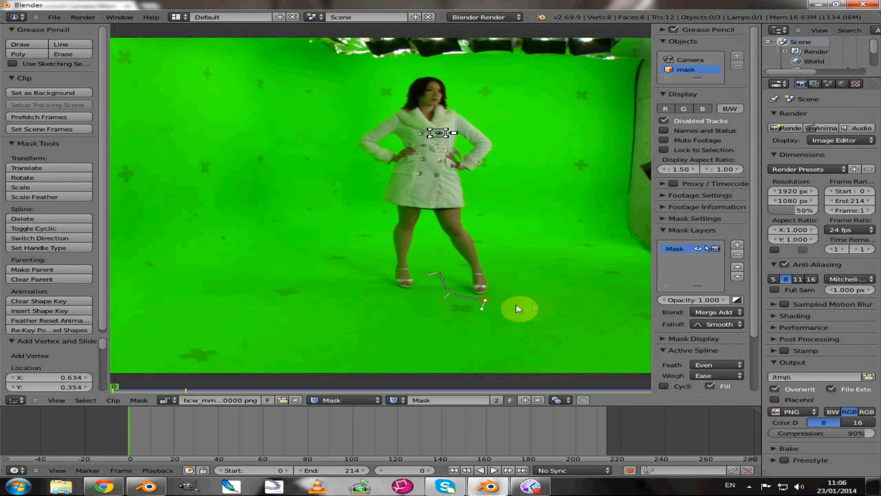
ctrl+click(490, 244)
ctrl+click(476, 219)
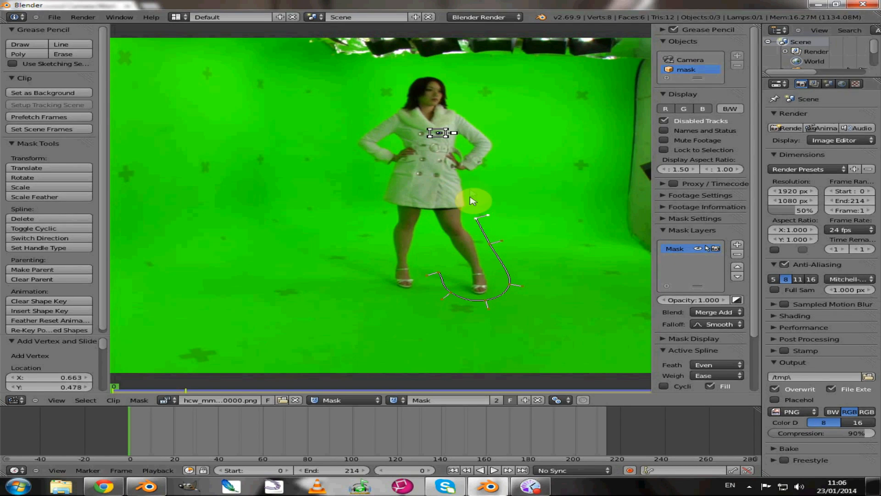
ctrl+click(503, 134)
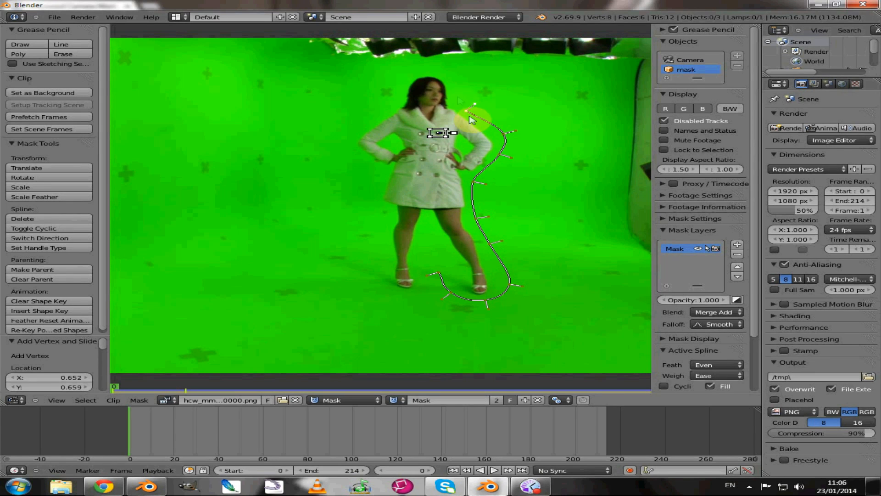
ctrl+click(455, 94)
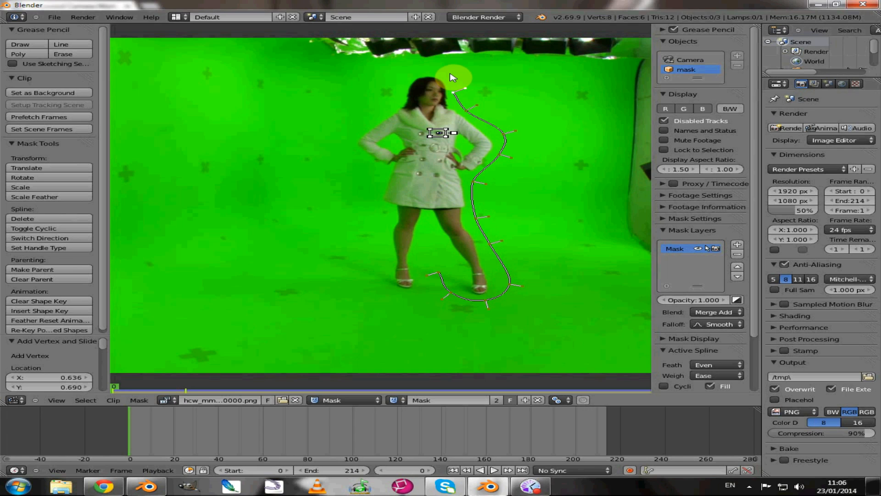
ctrl+click(449, 76)
ctrl+click(403, 80)
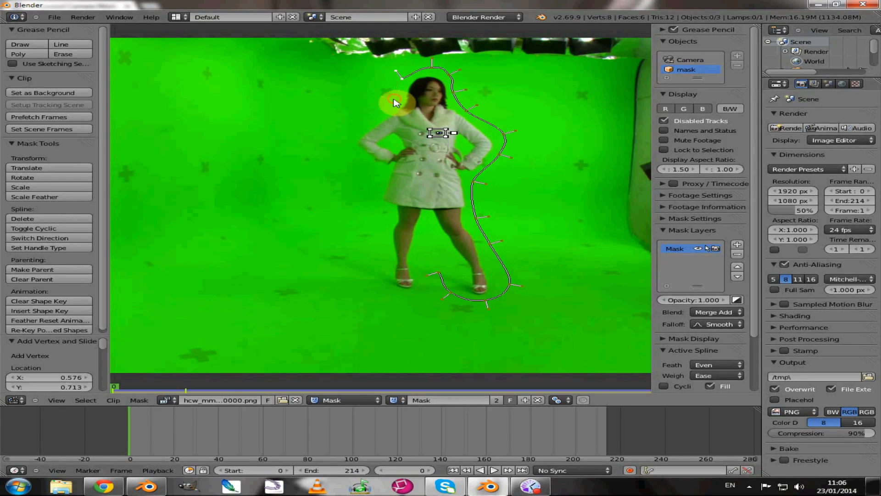
Continue the mask outline down the image-left side of her body, around that foot, and close the spline
ctrl+click(394, 100)
ctrl+click(373, 115)
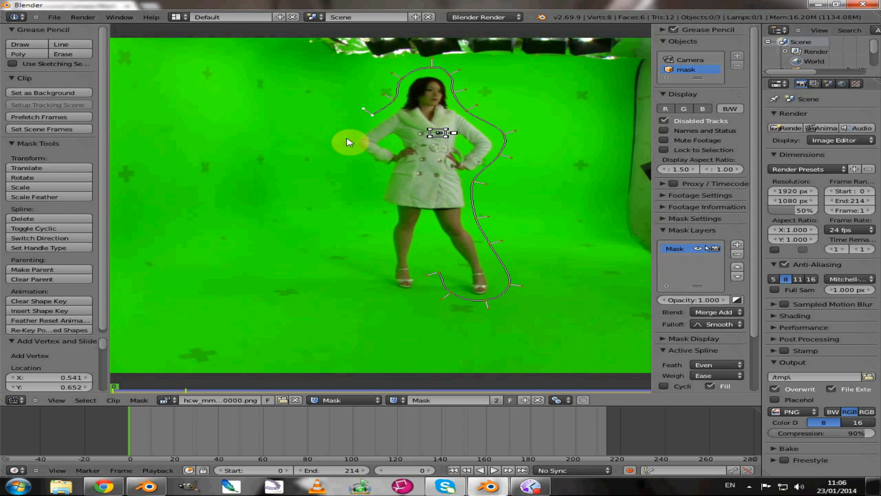
ctrl+click(346, 139)
ctrl+click(354, 157)
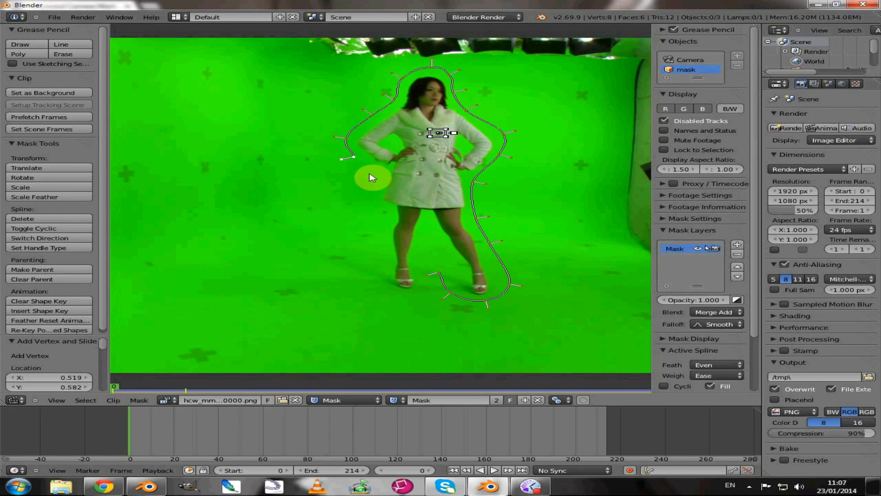
ctrl+click(370, 201)
ctrl+click(376, 225)
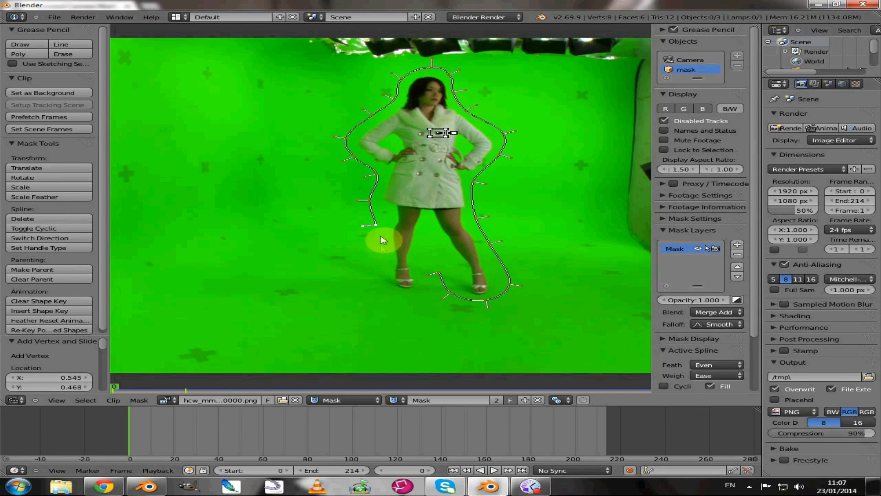
ctrl+click(384, 258)
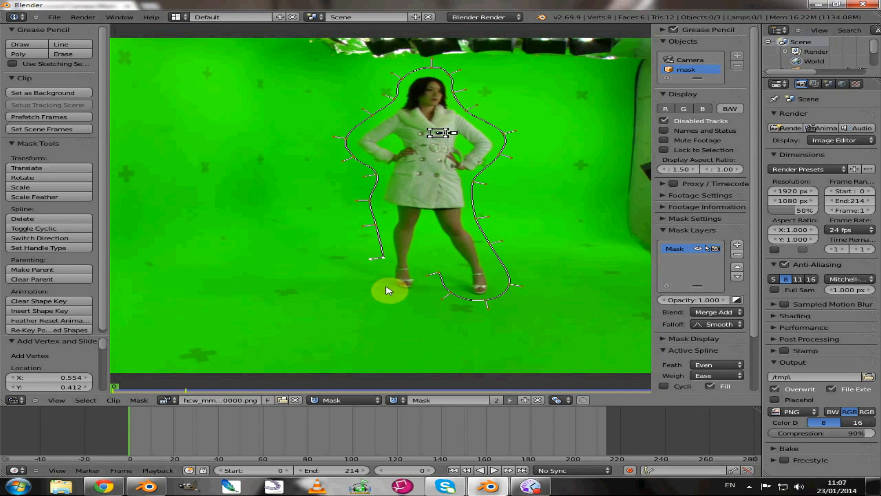
ctrl+click(386, 287)
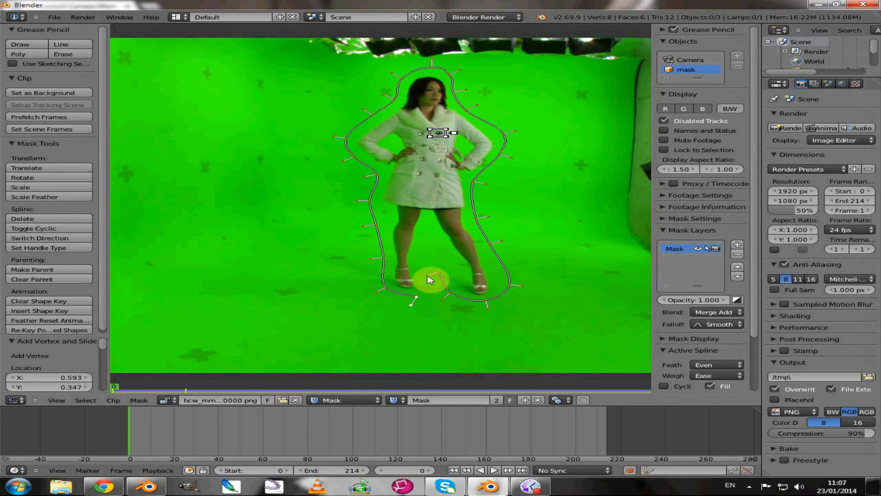
key(alt+c)
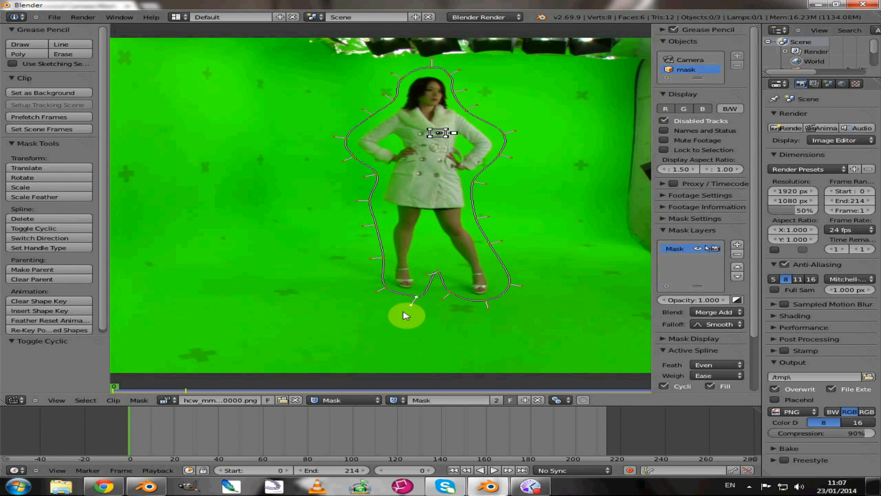
Raise the mask point between the legs and reshape the neighbouring points to follow the inside of the image-right foot
right_click(453, 295)
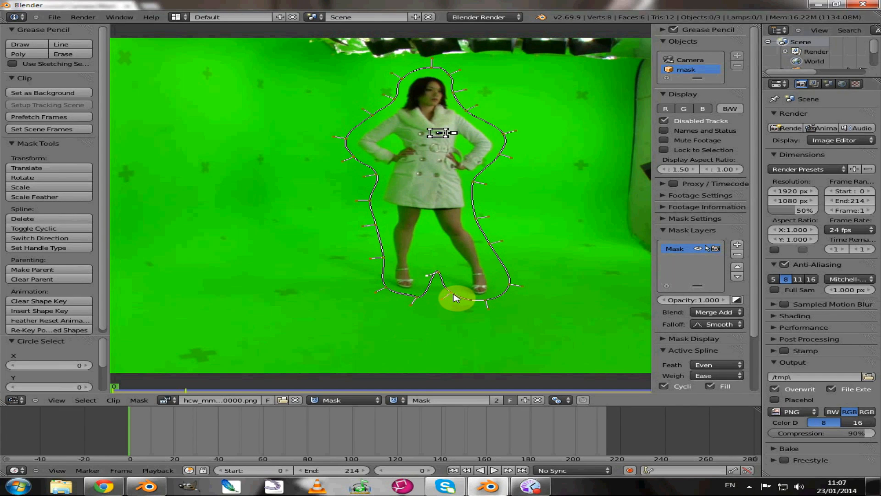
key(g)
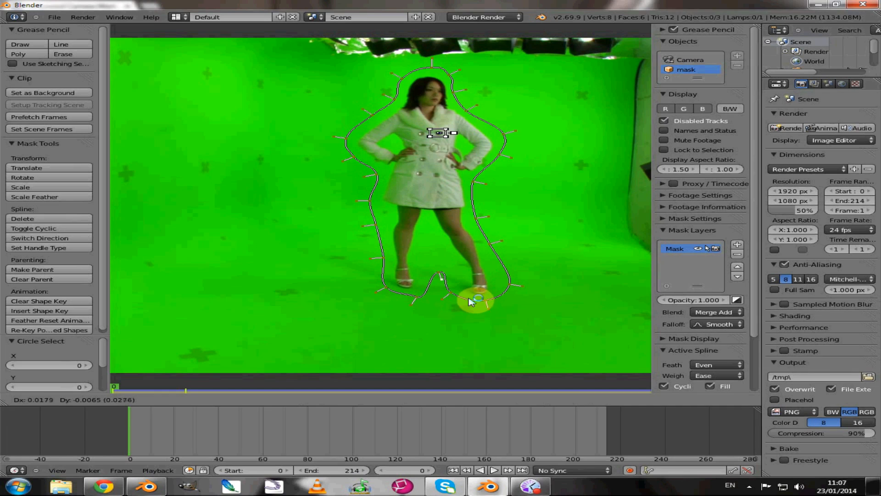
click(467, 301)
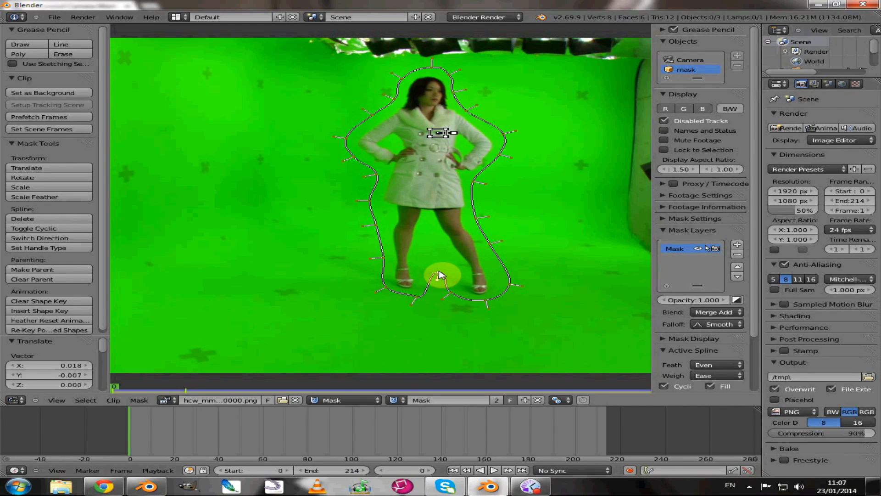
key(g)
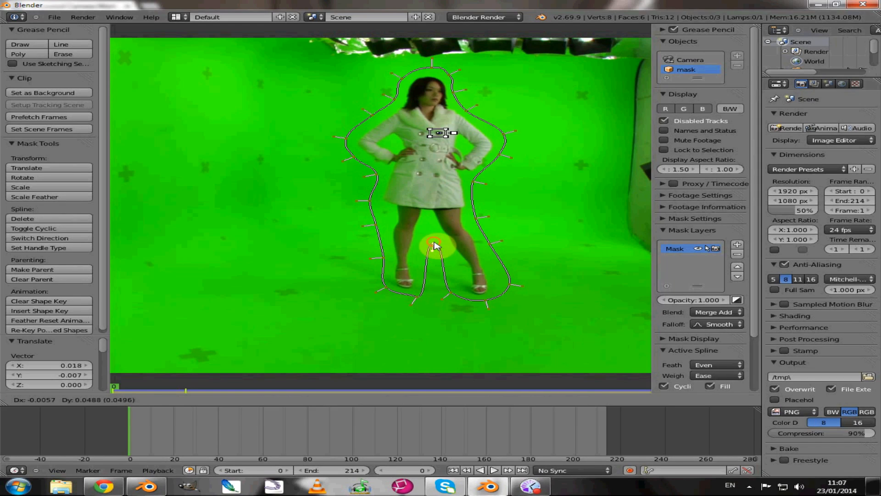
click(435, 246)
right_drag(450, 288, 446, 277)
click(446, 276)
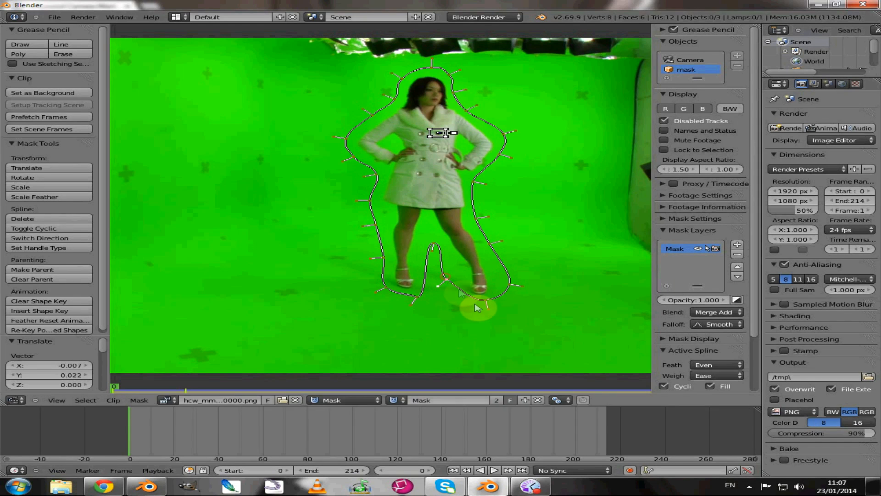
right_drag(484, 301, 450, 273)
click(474, 303)
click(452, 275)
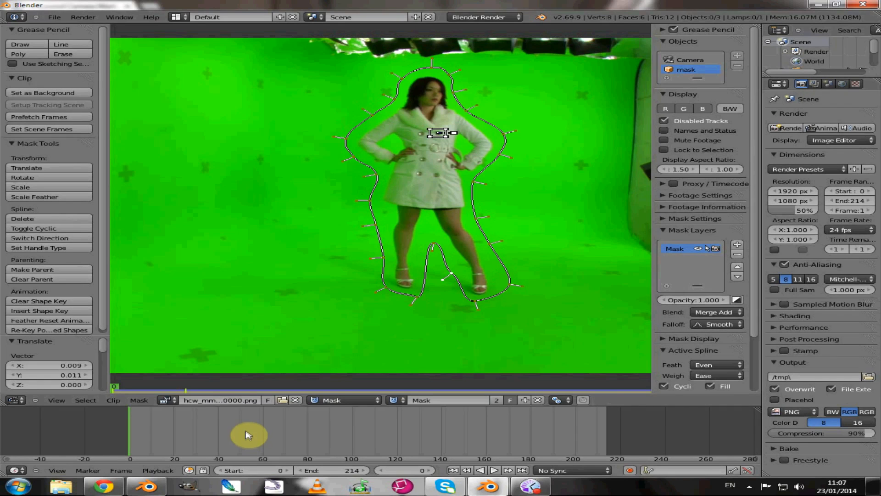
Play the clip to check whether the mask follows the woman, and return to frame 0
key(alt+a)
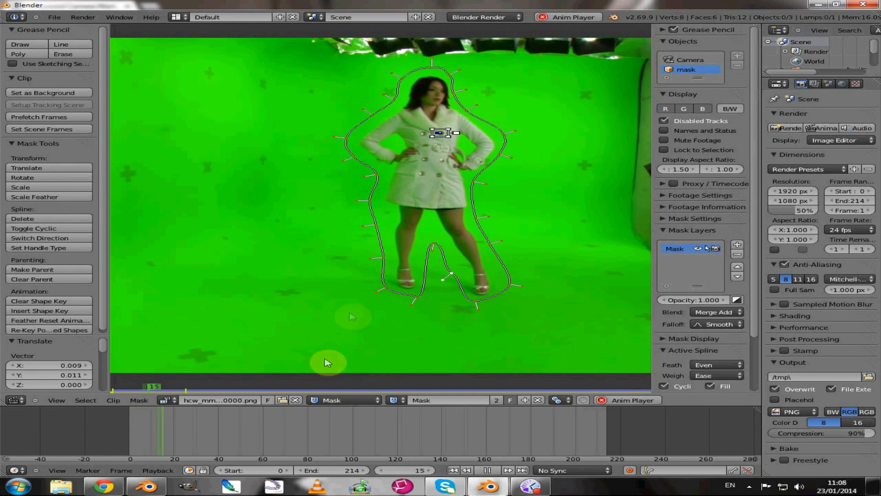
click(485, 472)
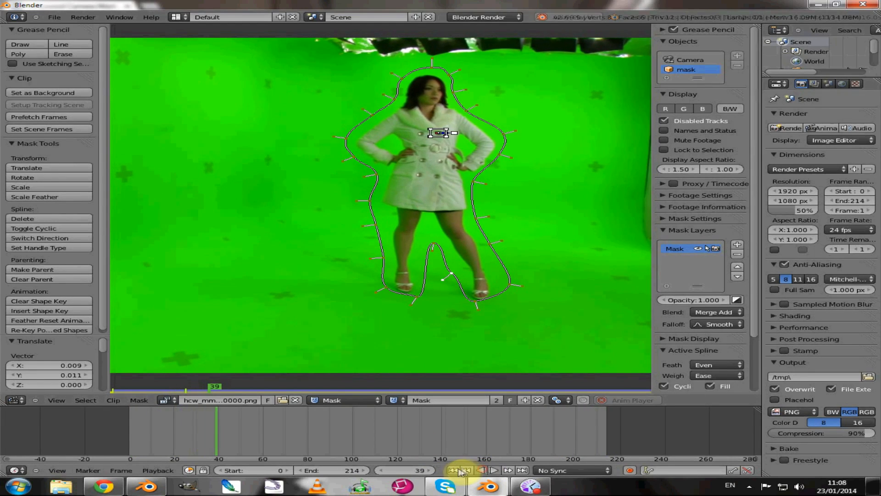
click(453, 470)
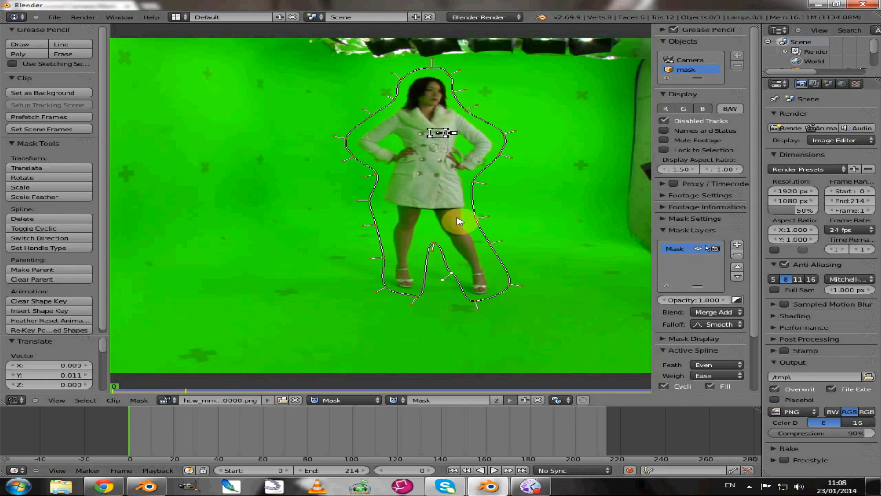
Parent all mask points to the coat button track and check the parent settings of the active point
key(a)
key(a)
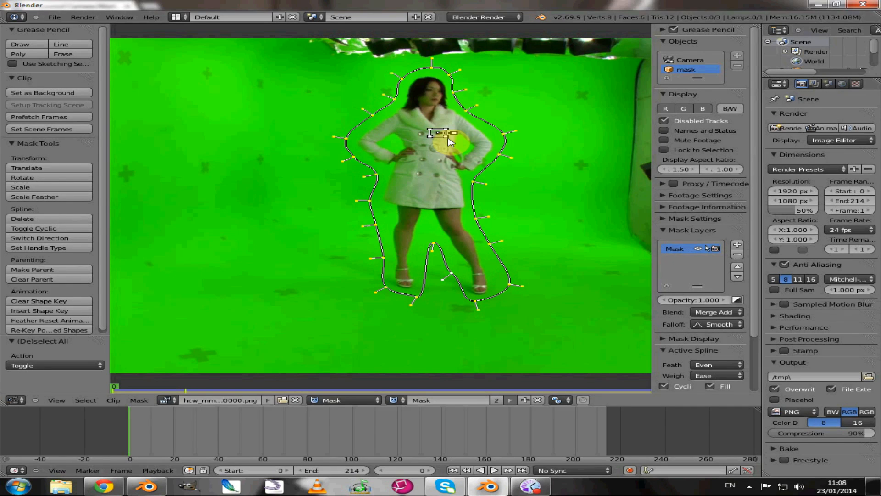
key(ctrl+p)
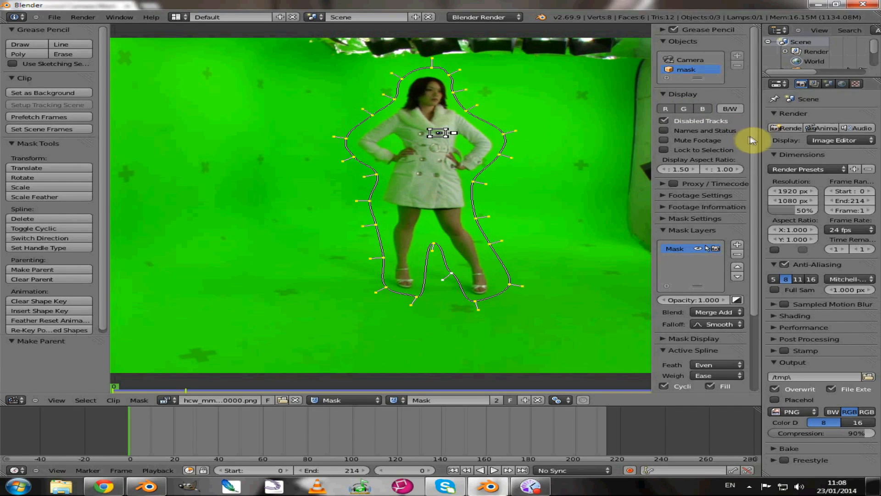
drag(756, 140, 761, 242)
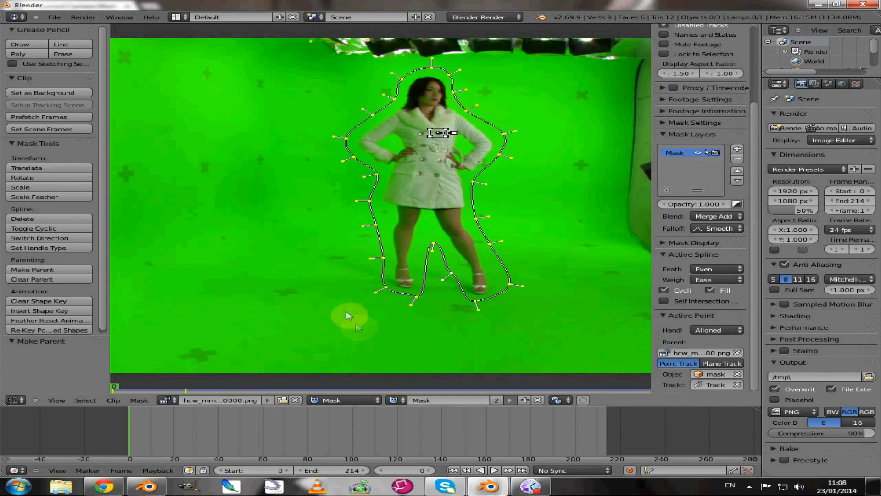
Play the clip to check how the parented mask moves with the button track, and return to frame 0
key(alt+a)
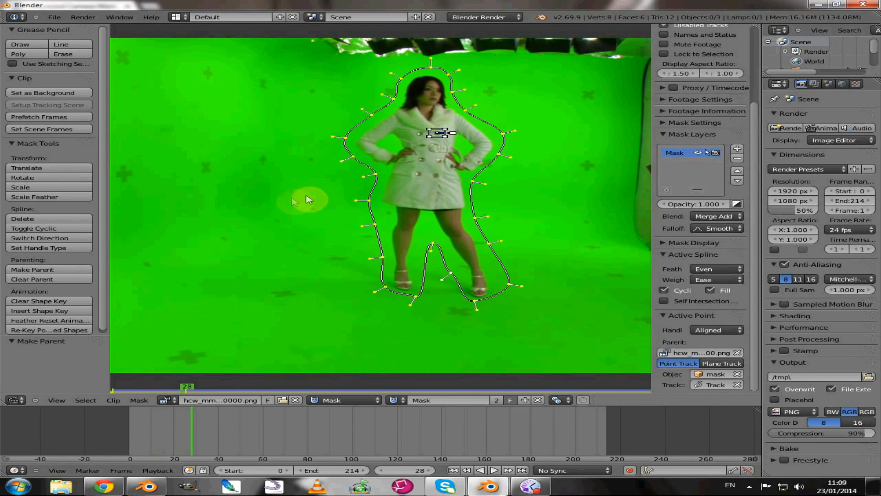
key(alt+a)
click(453, 471)
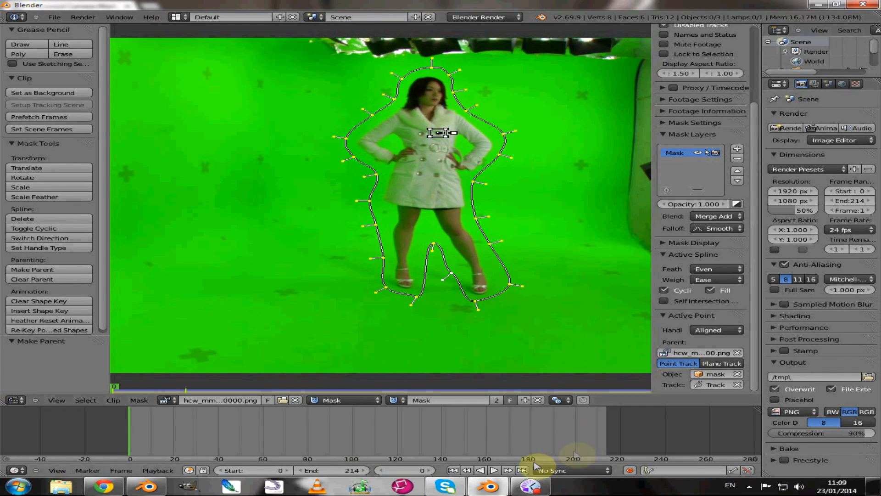
Turn on automatic keyframing and, at frame 40, lower the mask point beneath the image-right foot
click(630, 473)
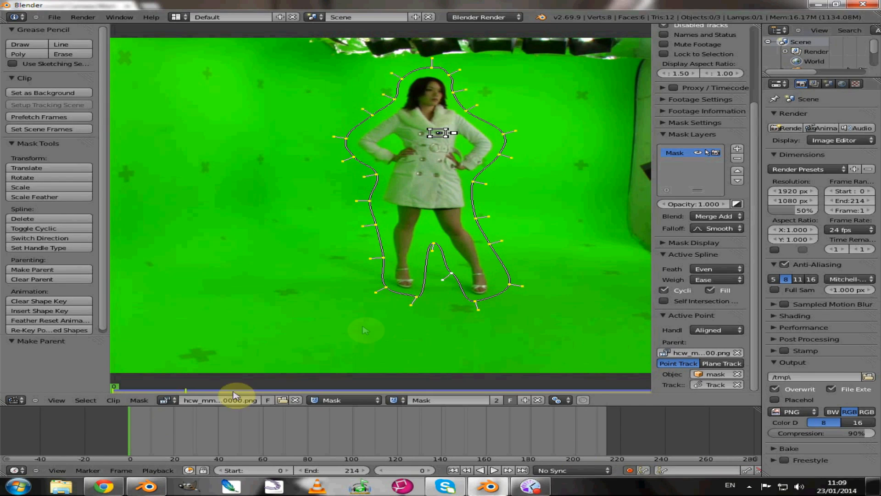
click(176, 436)
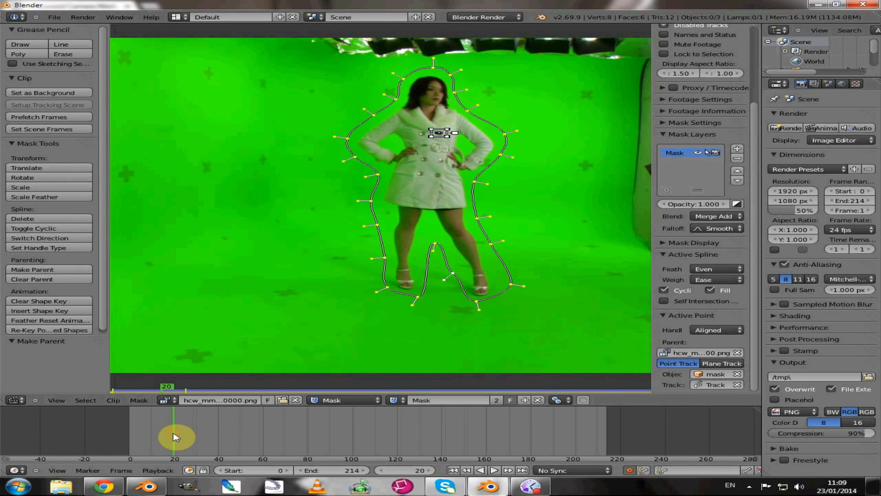
click(222, 437)
click(478, 297)
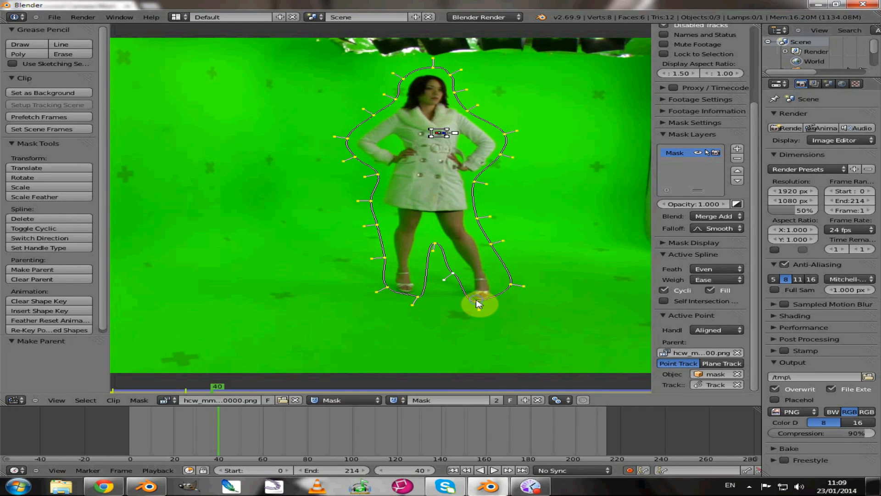
drag(478, 303, 483, 310)
key(g)
click(486, 316)
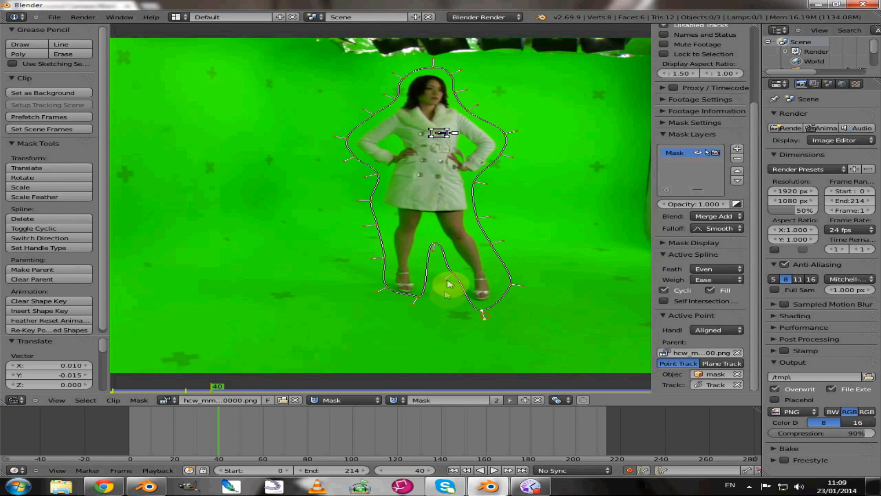
At frame 40, move the mask points on the inner side of the image-right foot and around the image-left foot outwards
right_click(454, 276)
key(g)
click(453, 288)
click(453, 291)
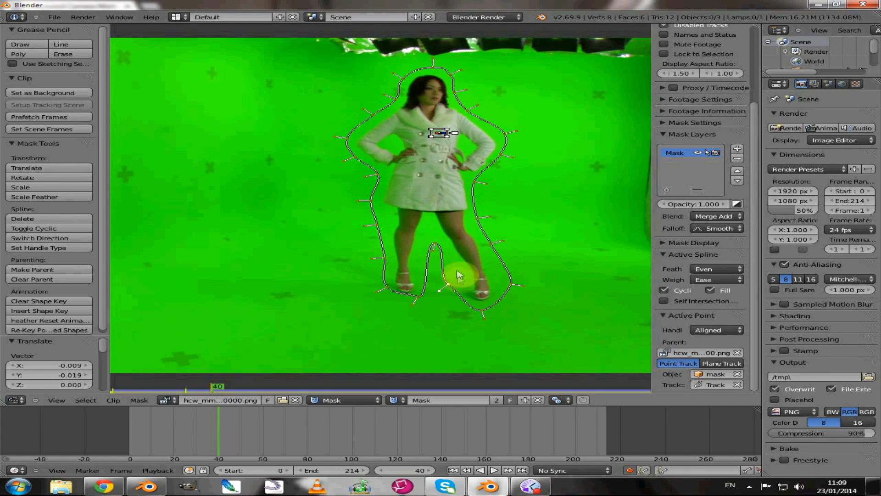
key(g)
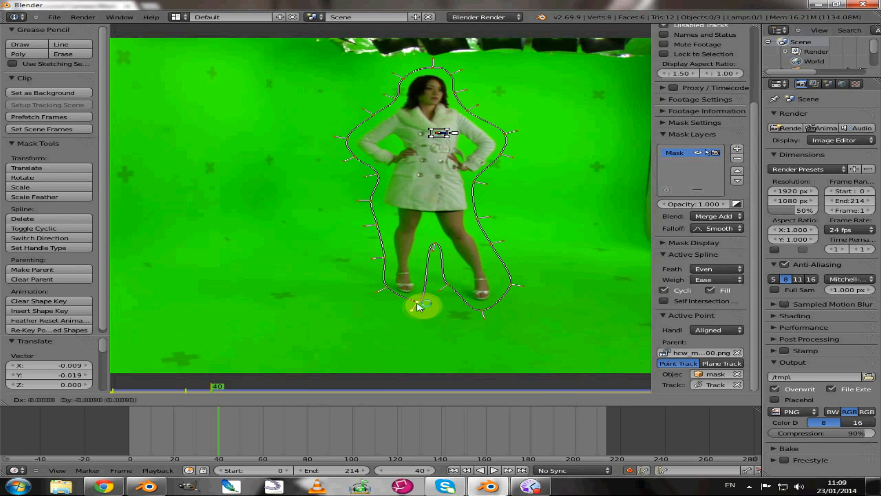
click(416, 306)
right_click(391, 288)
key(g)
click(384, 294)
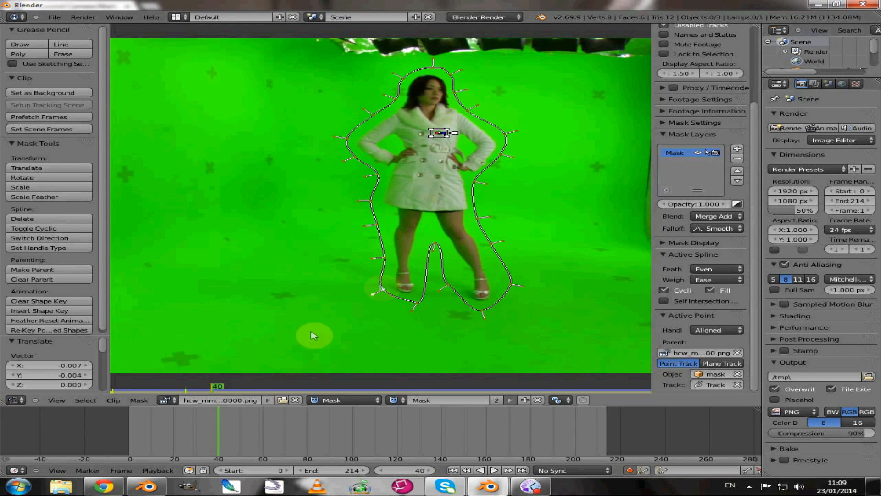
At frame 59, move the mask point beside the image-right side of the coat slightly outwards
click(263, 431)
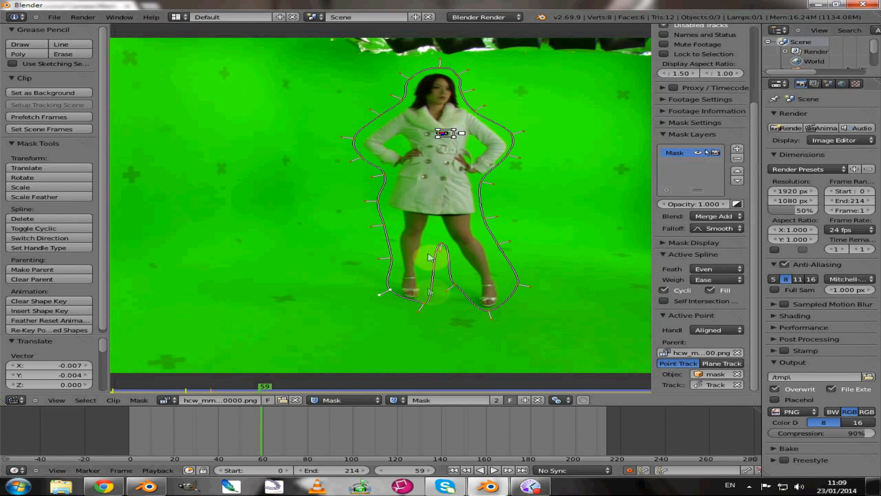
key(g)
click(491, 184)
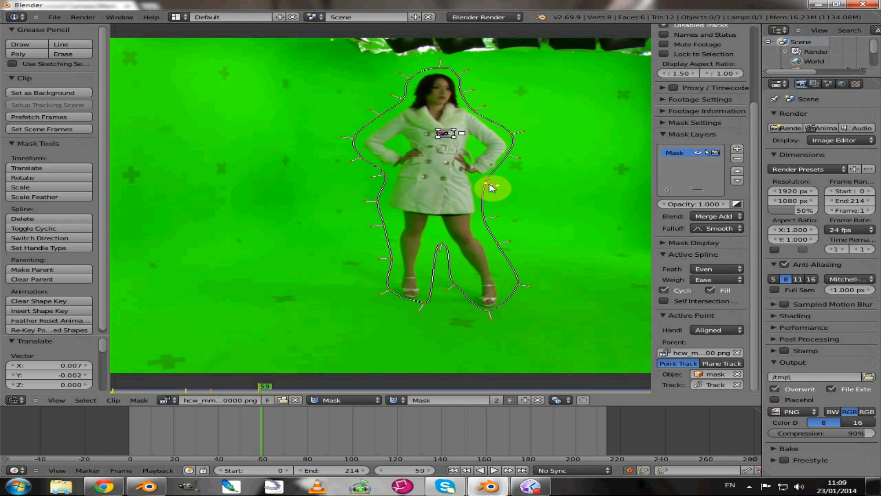
At frame 59, move the mask point beside the image-right elbow slightly outwards and lower the points around both feet
key(g)
click(521, 154)
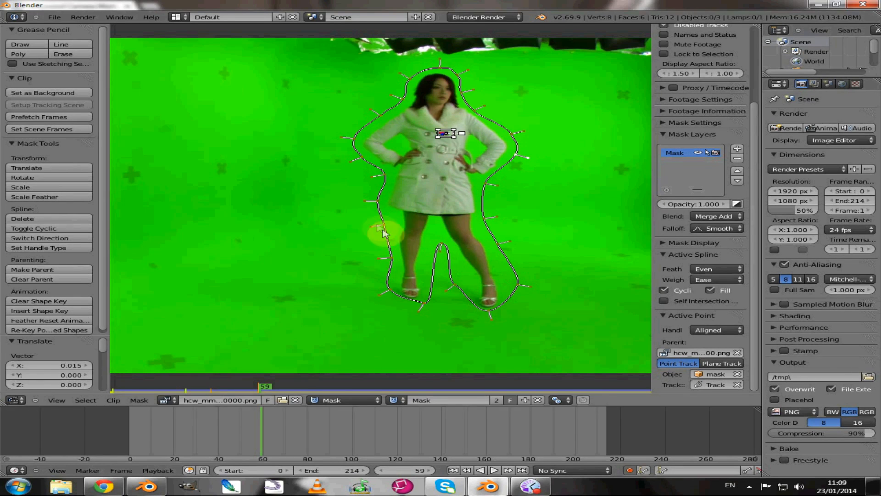
right_click(388, 291)
key(g)
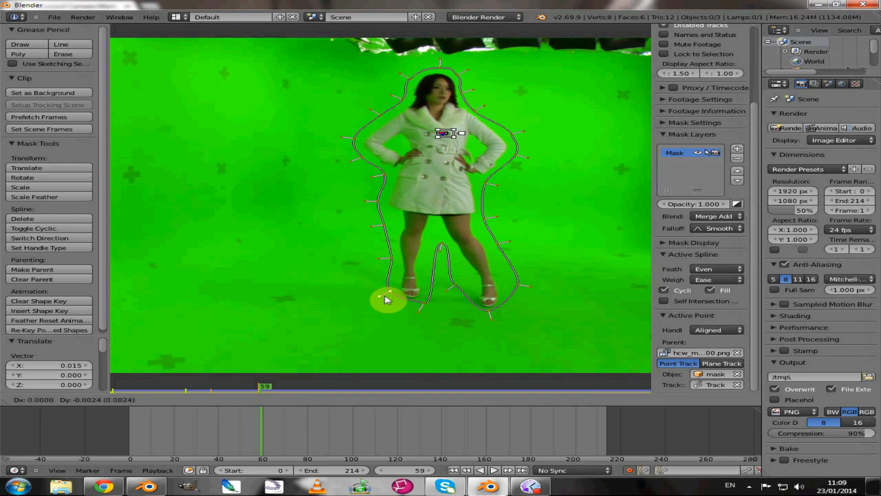
click(388, 301)
right_click(419, 303)
key(g)
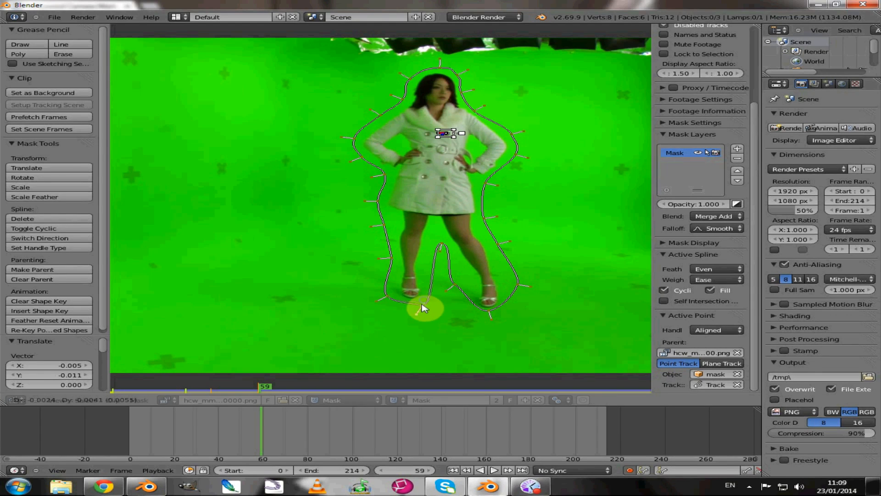
click(423, 308)
right_click(492, 314)
key(g)
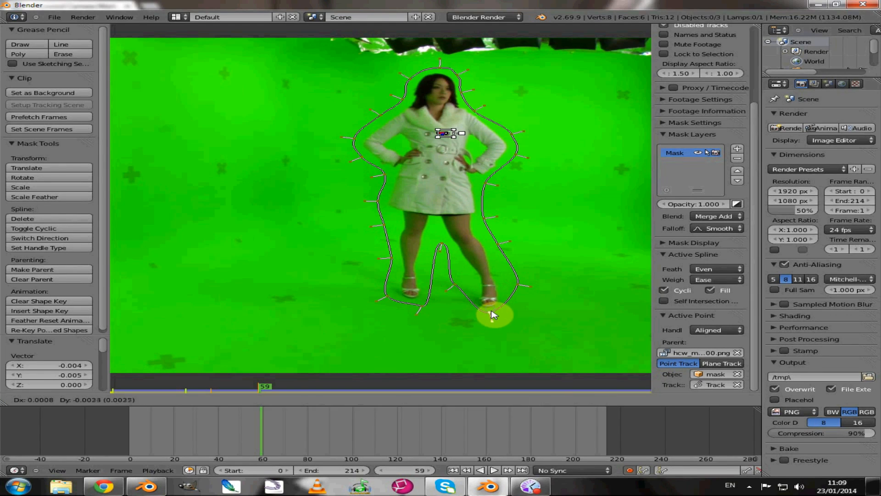
click(491, 314)
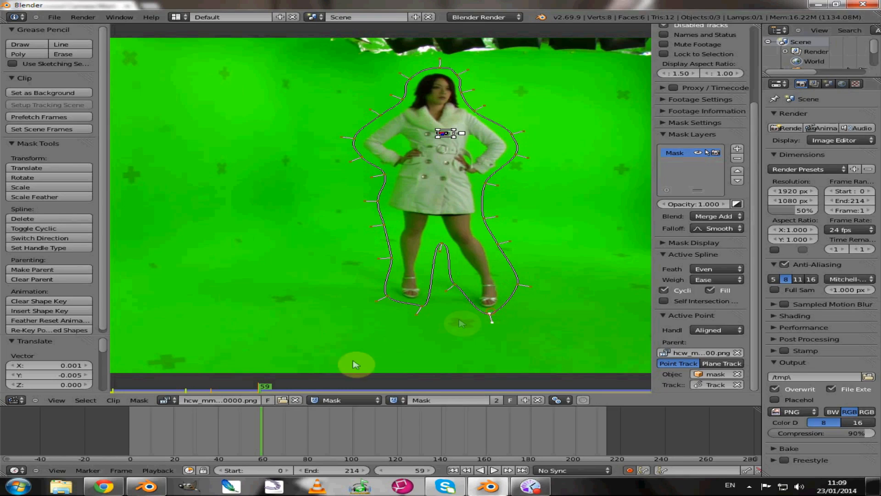
At frame 80, lower the mask points beneath and on the inner side of the image-right foot
click(310, 425)
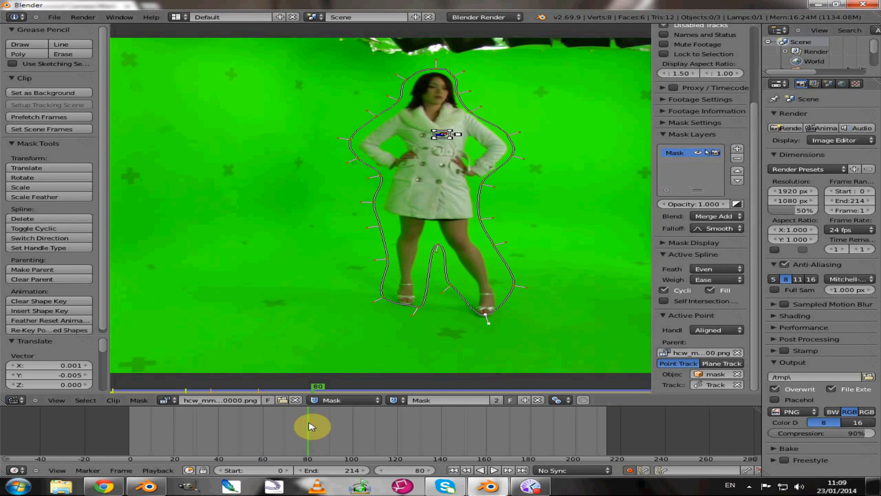
key(g)
click(488, 325)
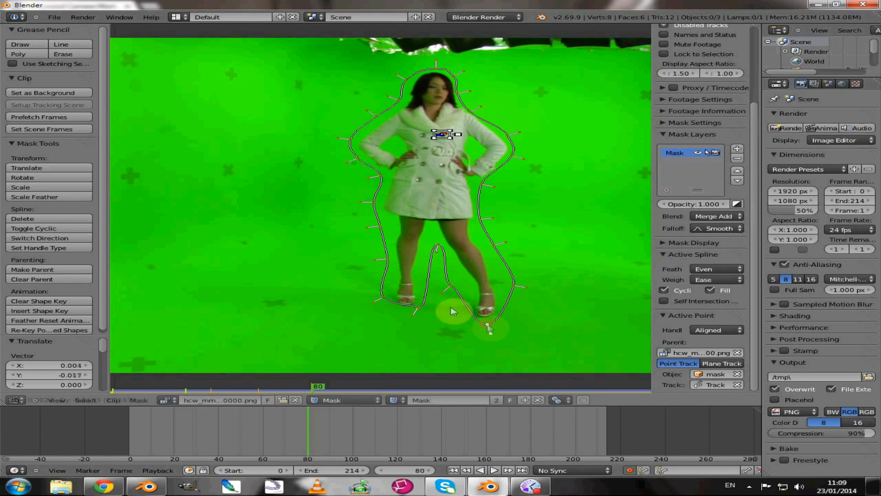
right_click(450, 285)
key(g)
click(455, 292)
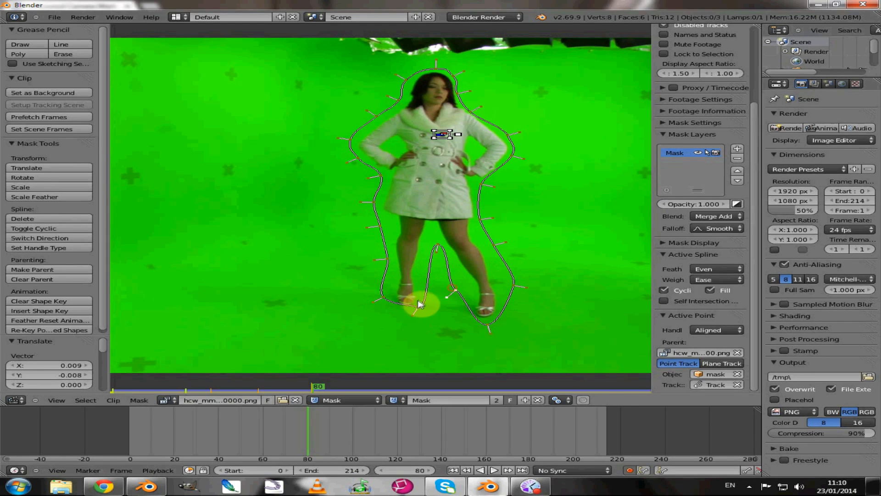
At frame 80, lower the two mask points around the image-left foot to give it more clearance
key(g)
click(414, 318)
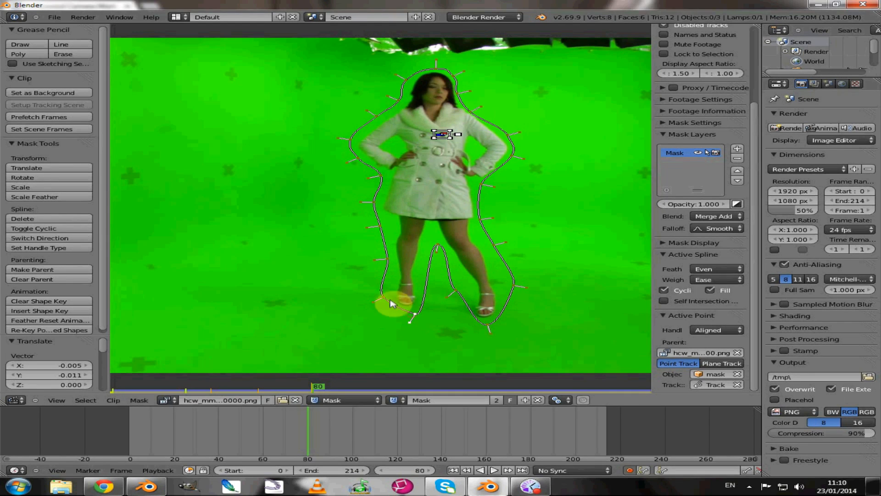
key(g)
click(382, 309)
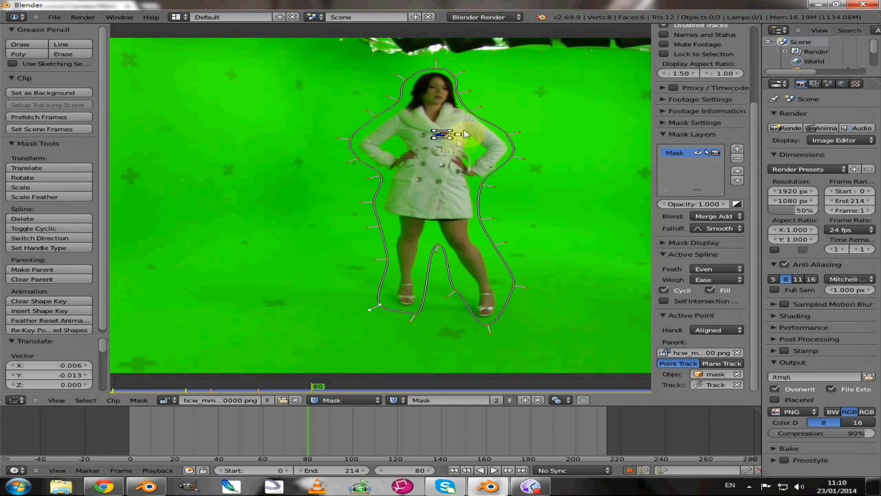
At frame 80, move the mask points along the image-right side of the head, shoulder, arm and coat outwards
key(g)
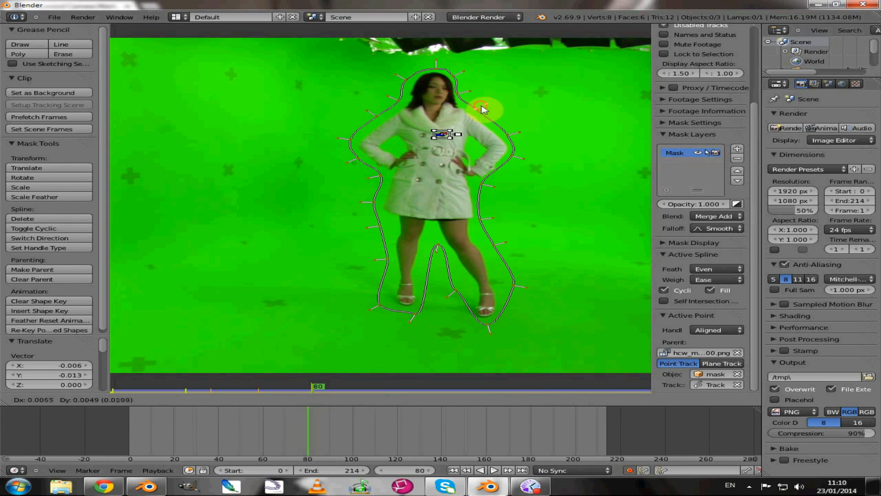
click(458, 82)
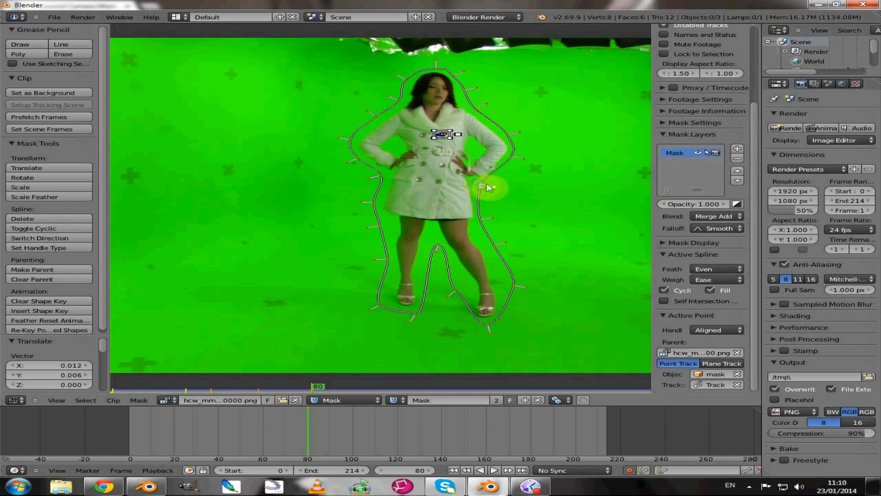
drag(489, 187, 499, 188)
drag(519, 159, 509, 133)
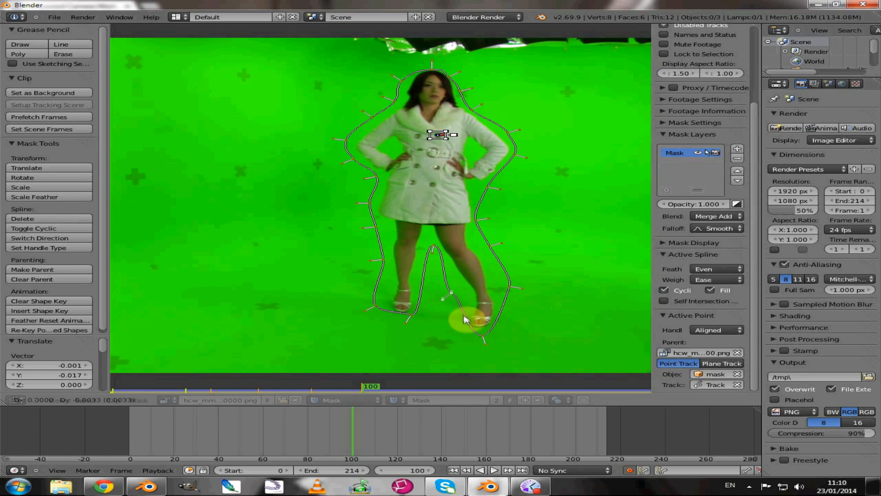
At frame 100, lower the mask point inside the image-right foot and move the two points beside the image-right side of the coat outwards
key(g)
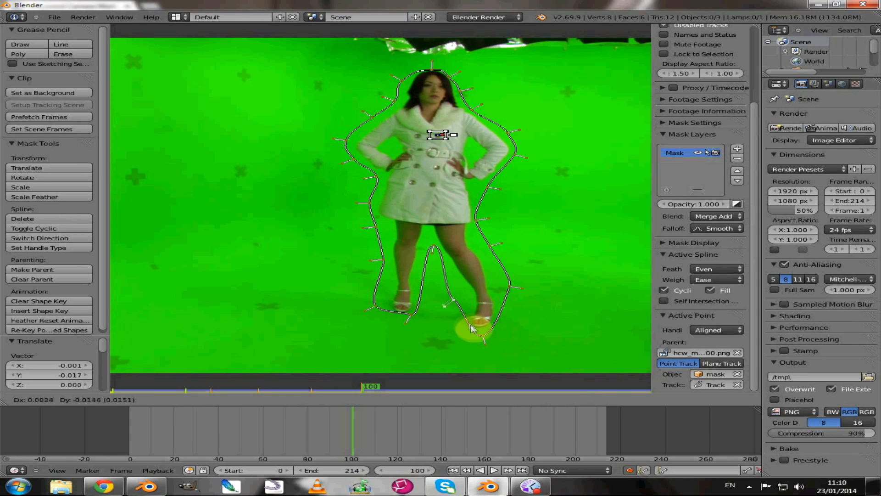
click(467, 340)
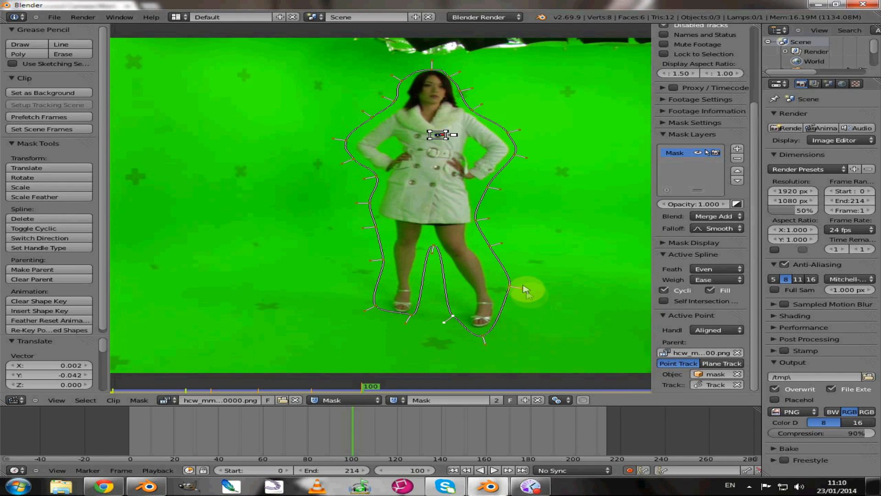
right_click(475, 219)
key(g)
click(487, 219)
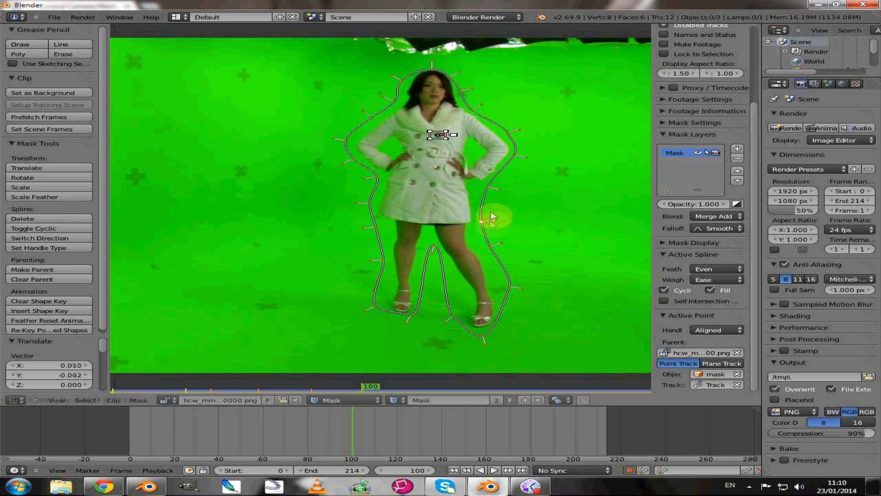
key(g)
click(502, 192)
At frame 100, move the mask point beside the image-left lower leg outwards and lower the points around the image-left foot
right_click(380, 183)
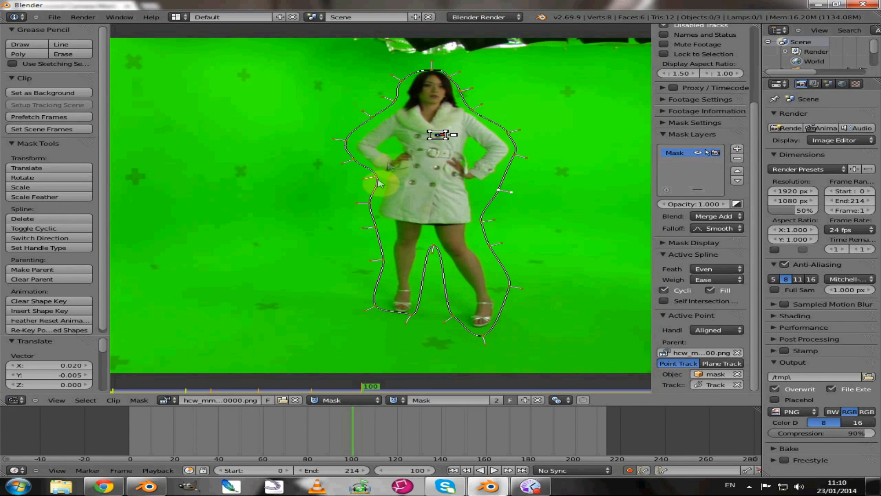
right_click(376, 261)
key(g)
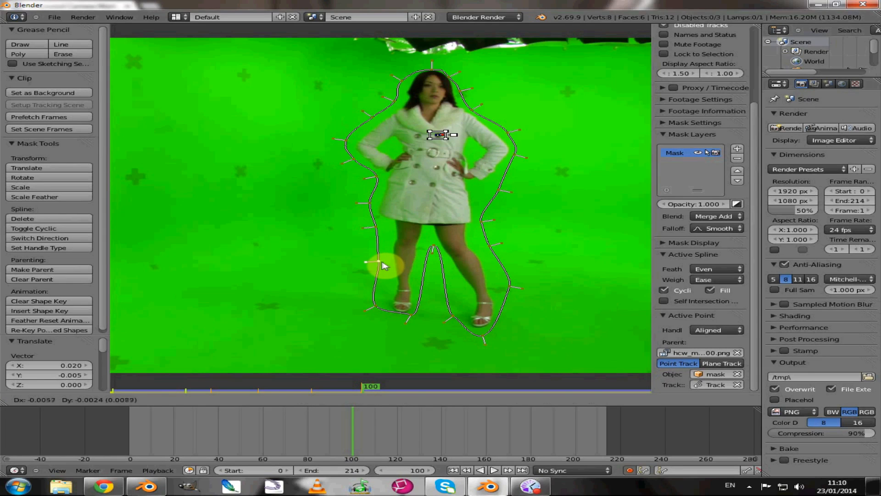
click(381, 266)
right_click(409, 318)
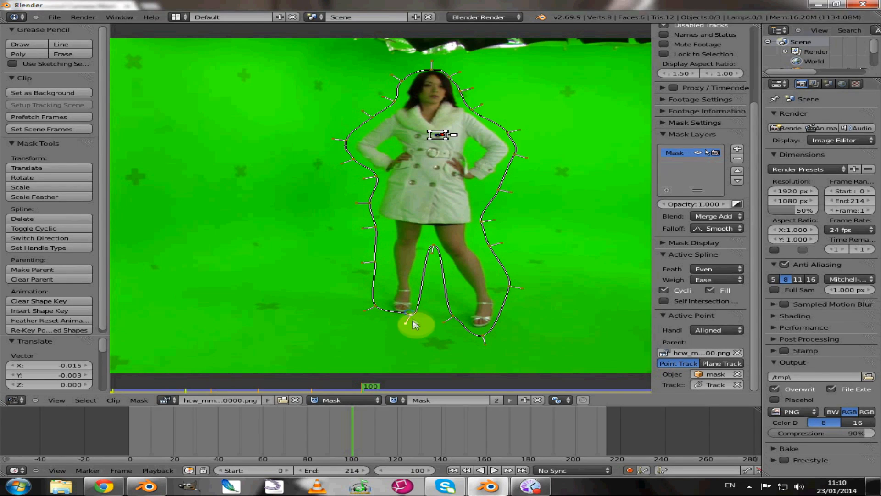
key(g)
click(414, 333)
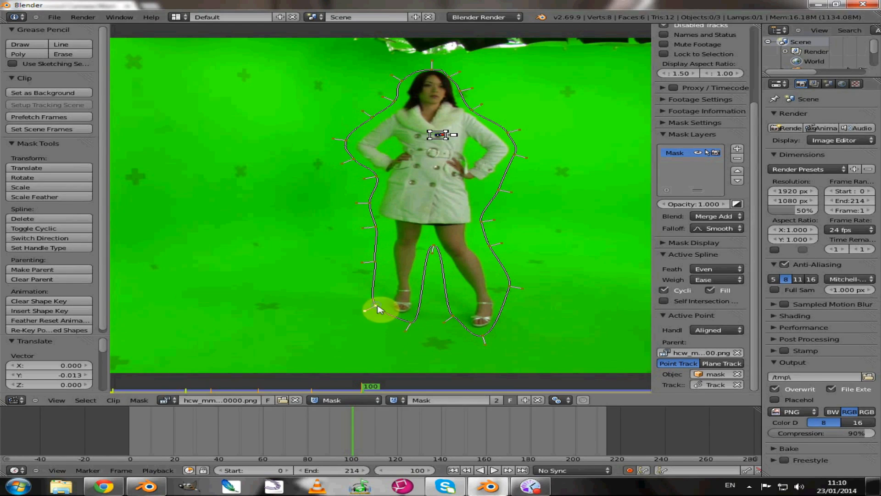
key(g)
click(374, 319)
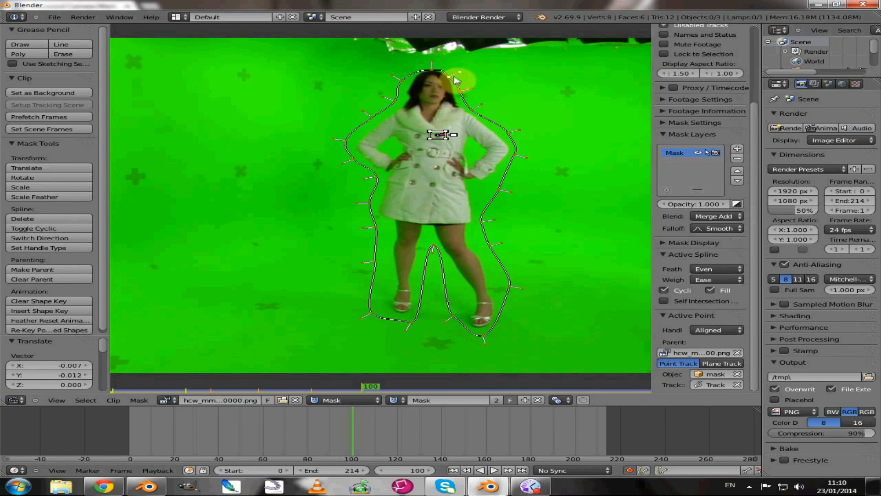
At frame 100, raise the mask point above the head and move the points beside the image-right hair and shoulder outwards
key(g)
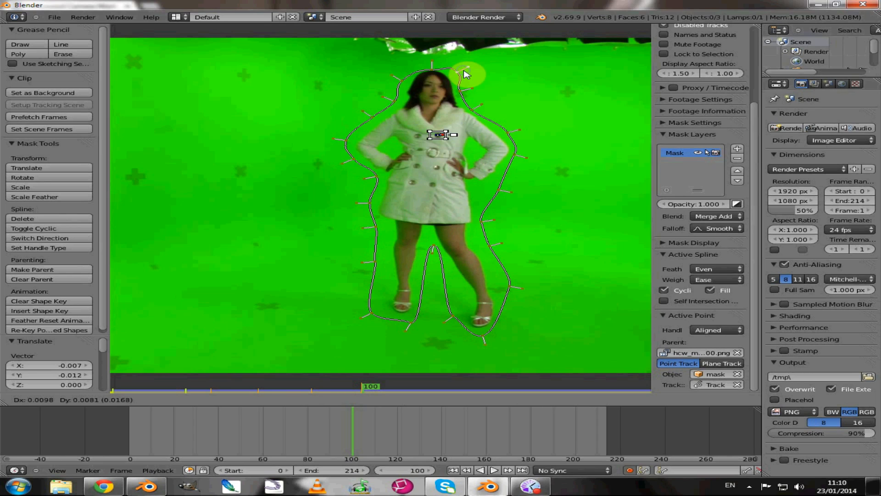
click(465, 74)
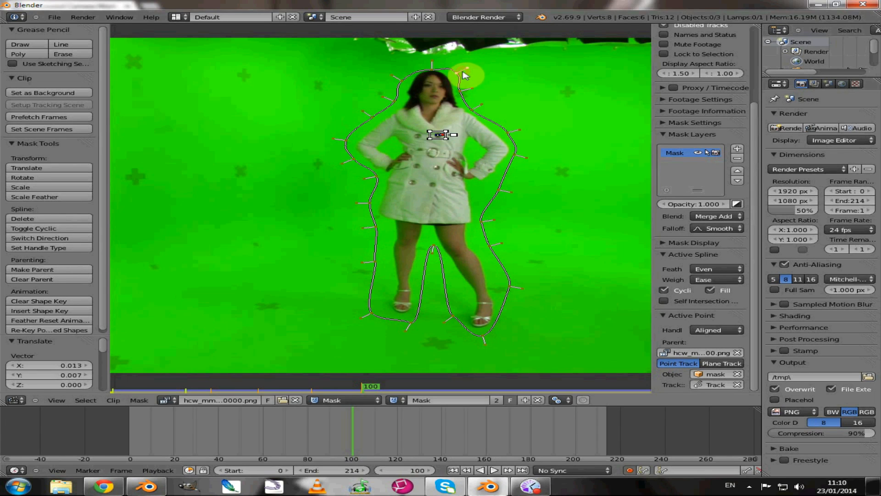
key(g)
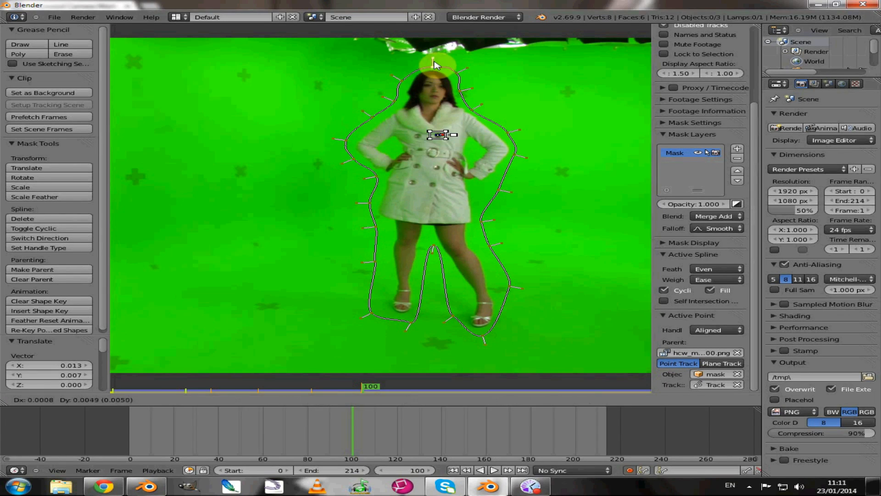
click(434, 62)
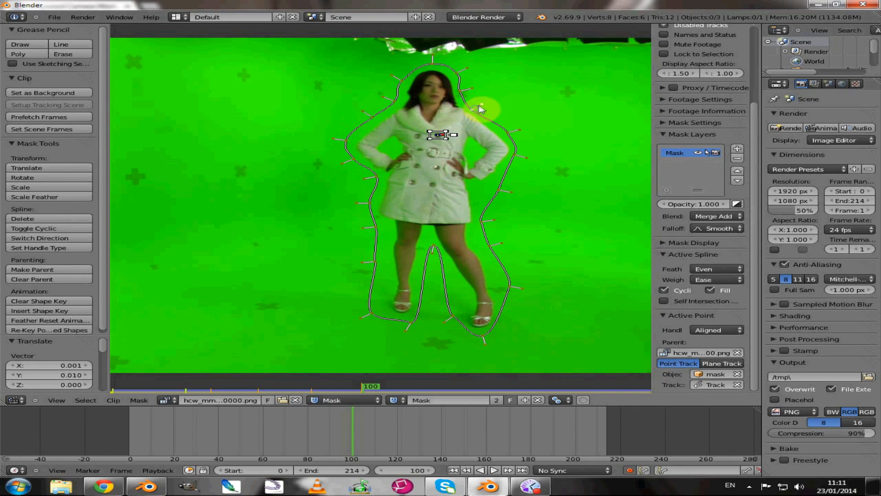
key(g)
click(483, 107)
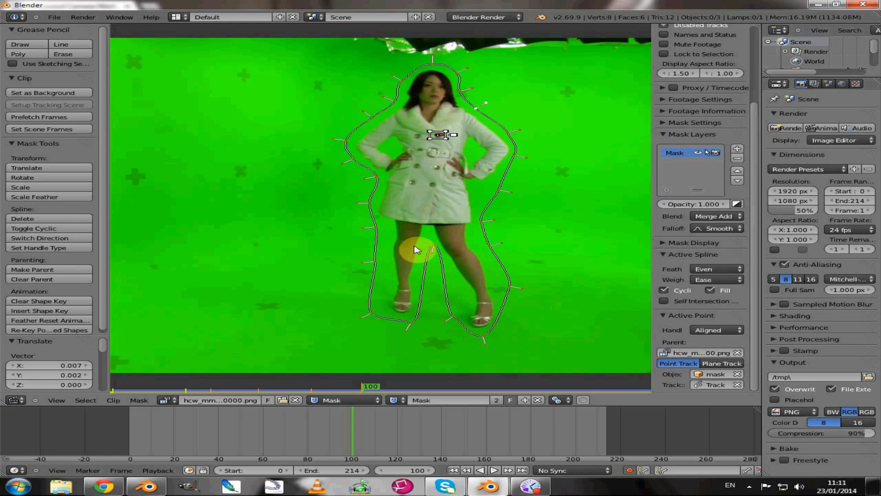
At frame 120, lower the mask points around the image-right lower leg and foot, and shift the image-left leg and both elbow points towards image right
click(398, 427)
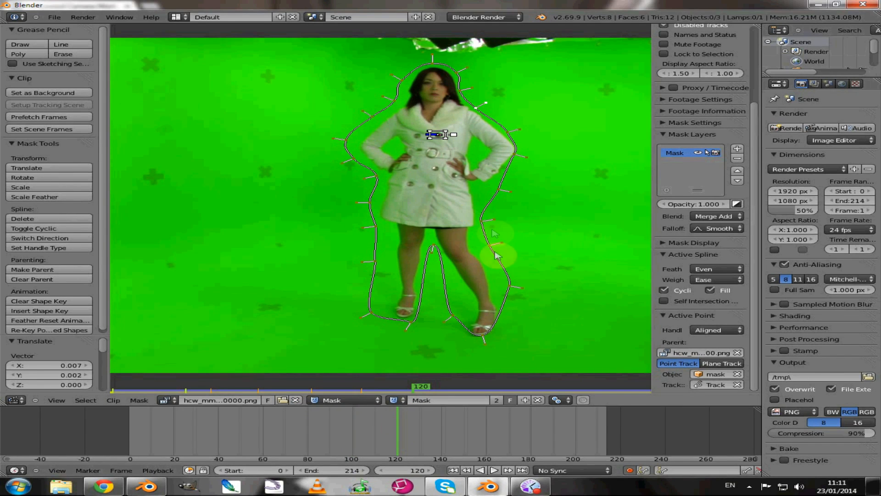
key(g)
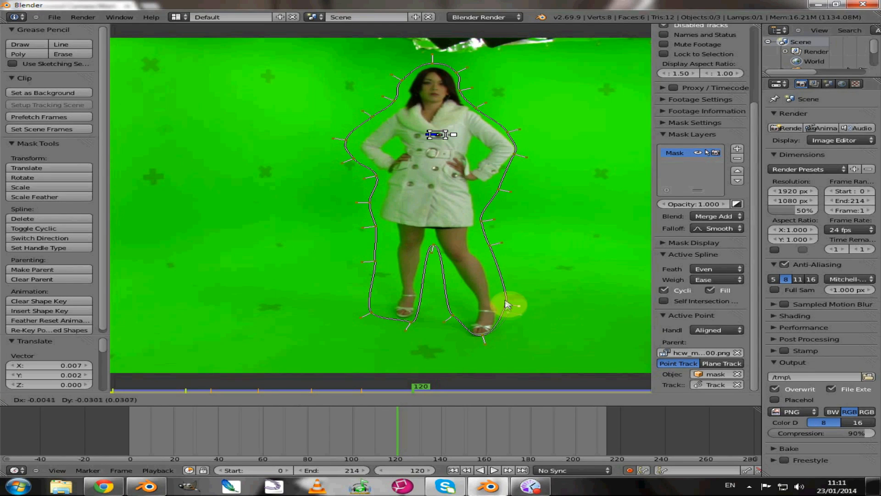
click(505, 303)
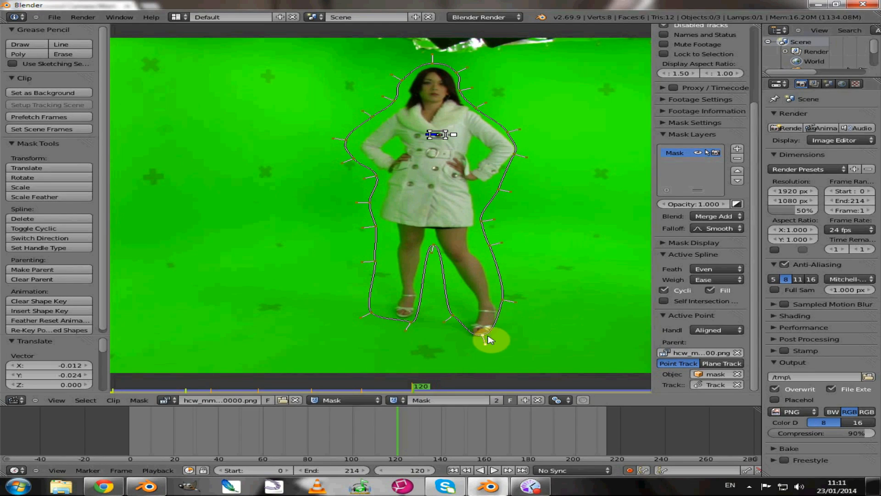
key(g)
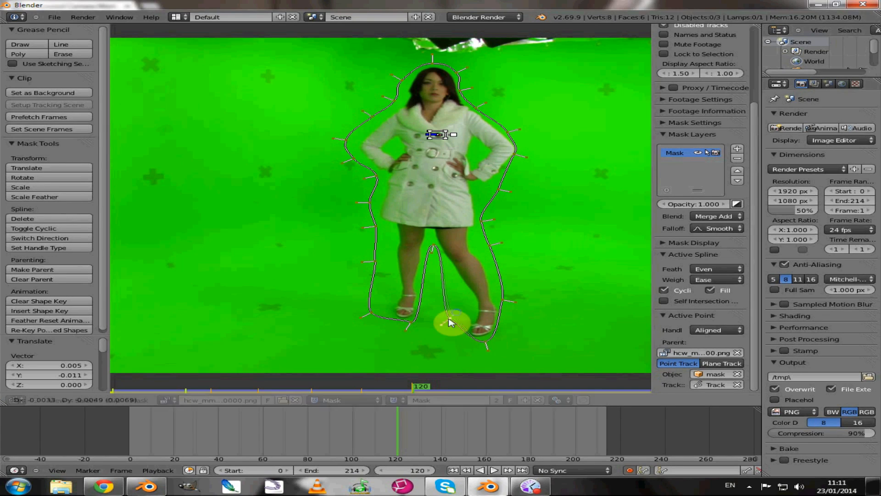
click(458, 333)
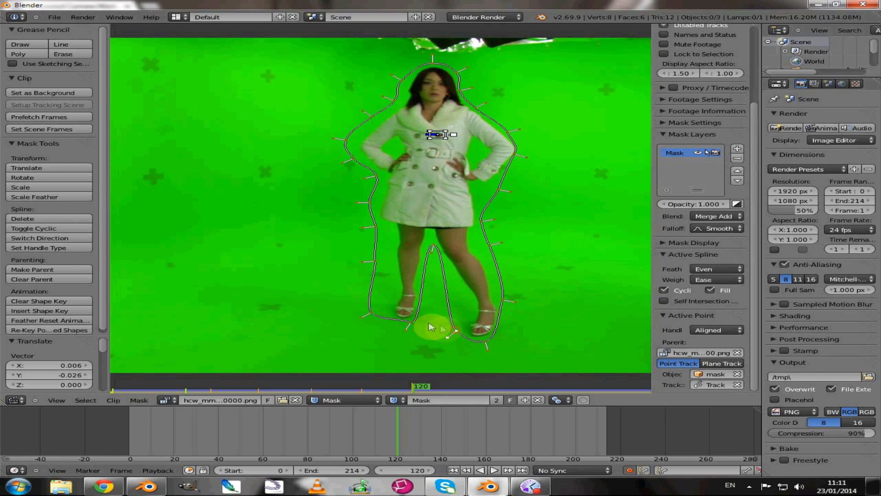
key(g)
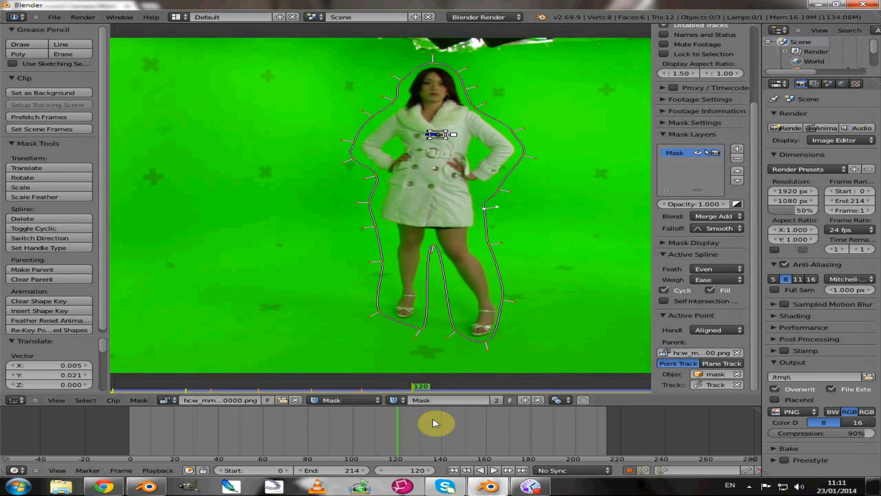
At frame 140, lower the mask points beneath and on the inner side of the image-right foot
click(442, 421)
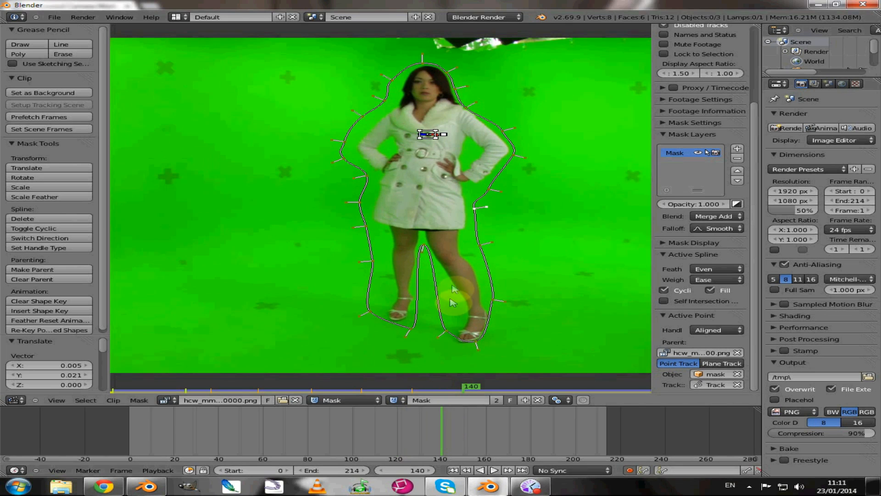
right_click(479, 343)
key(g)
click(482, 359)
right_click(445, 336)
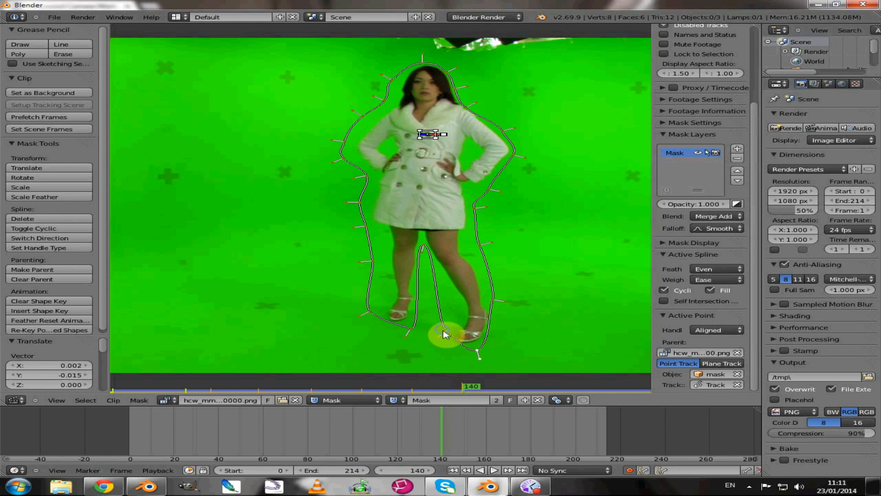
key(g)
click(443, 347)
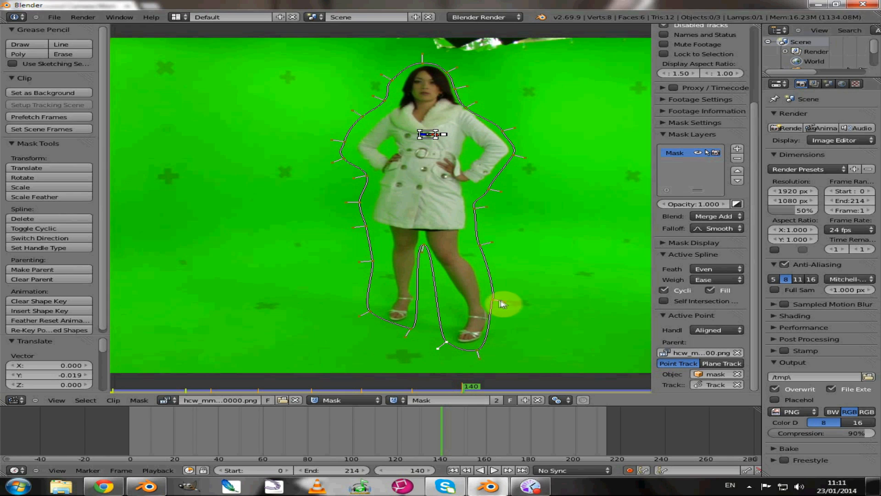
At frame 140, move the mask point beside the image-right lower leg outwards and lower the point between the legs
right_click(502, 304)
key(g)
click(511, 315)
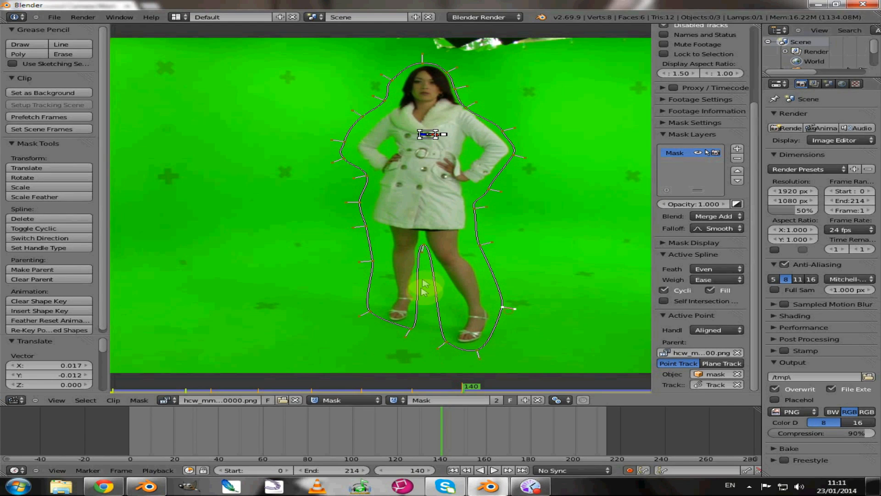
key(g)
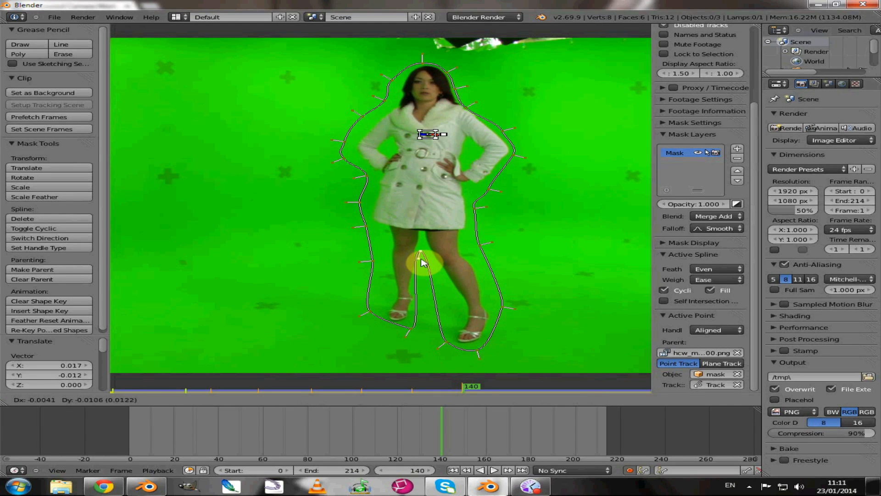
click(427, 267)
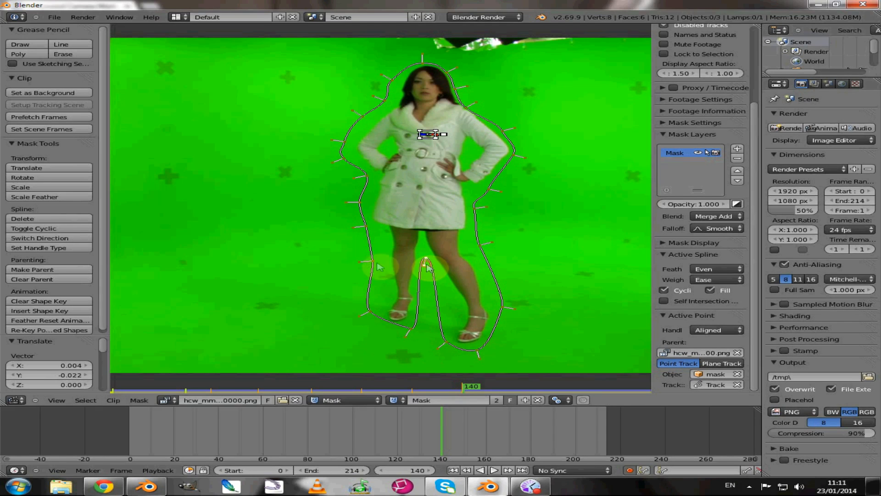
At frame 140, move the mask points beside the image-right shoulder and hair outwards and the image-left hip point inwards
right_click(466, 111)
key(g)
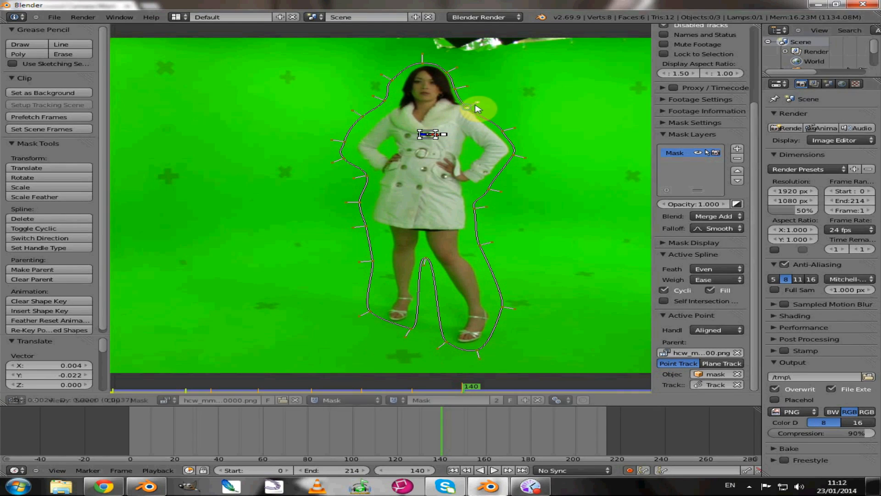
click(476, 108)
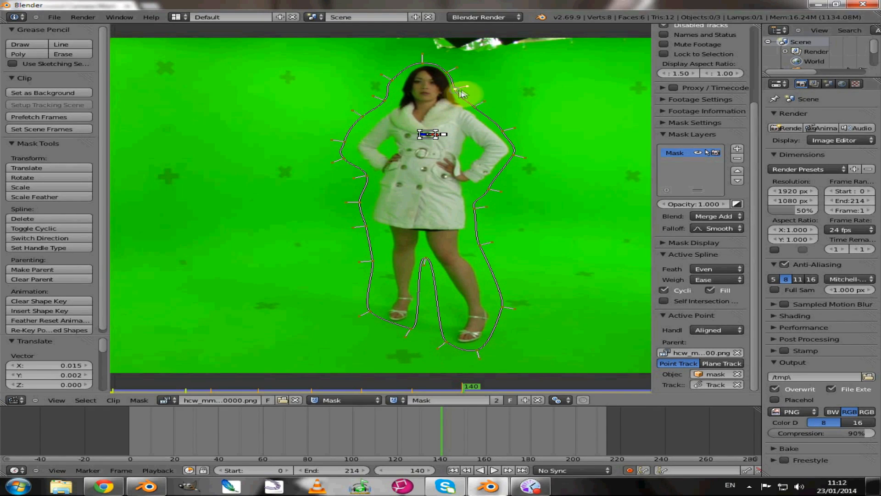
key(g)
click(468, 90)
right_click(359, 203)
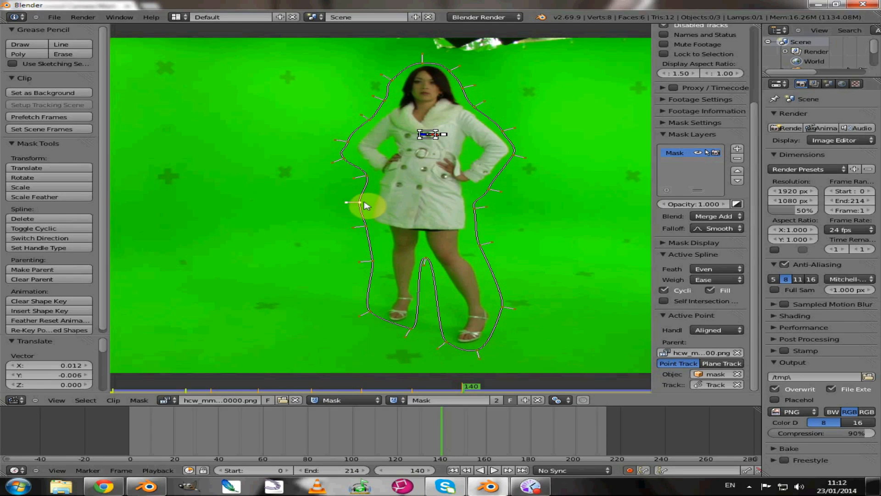
key(g)
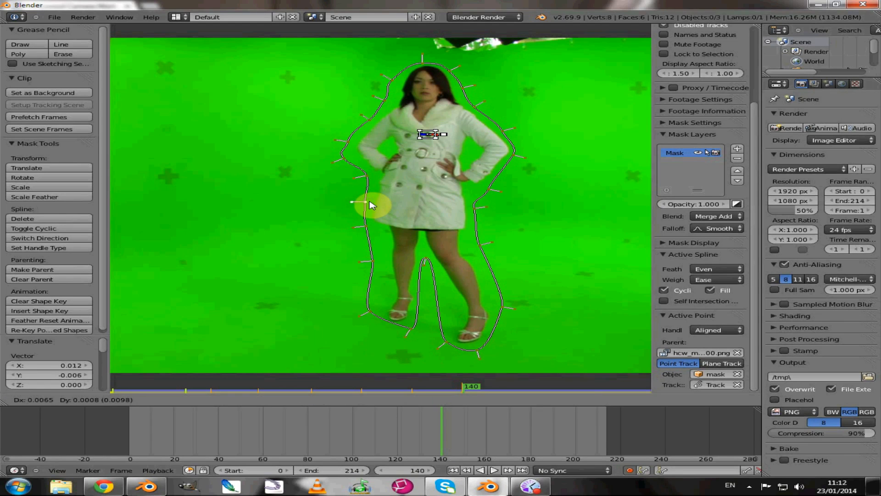
click(372, 203)
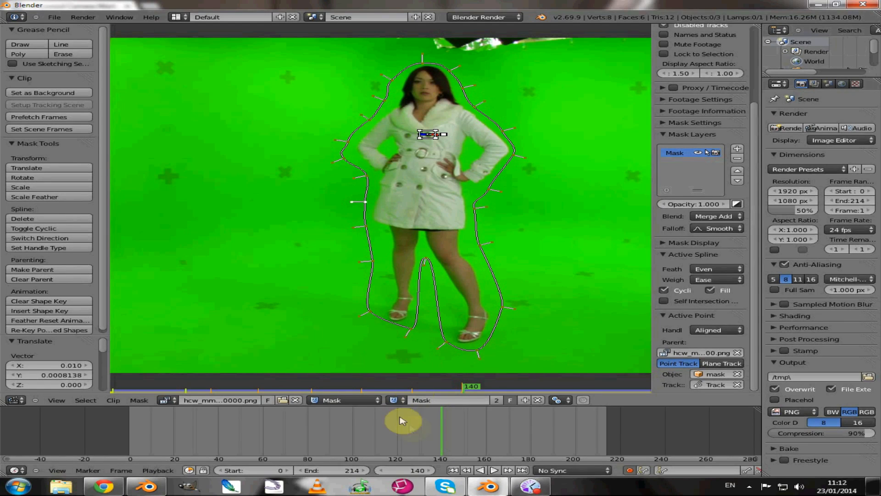
At frame 160, move the image-right hair and head points outwards and shift the image-left head-to-elbow points towards image right
click(487, 440)
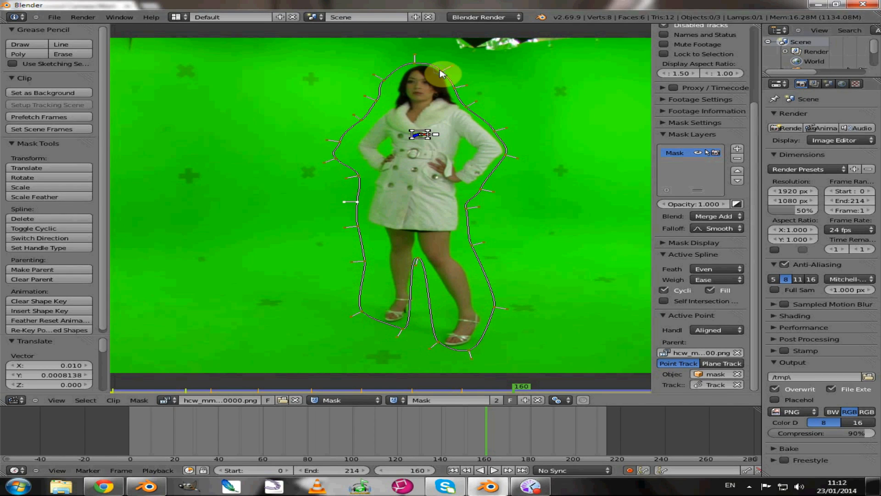
drag(449, 72, 478, 106)
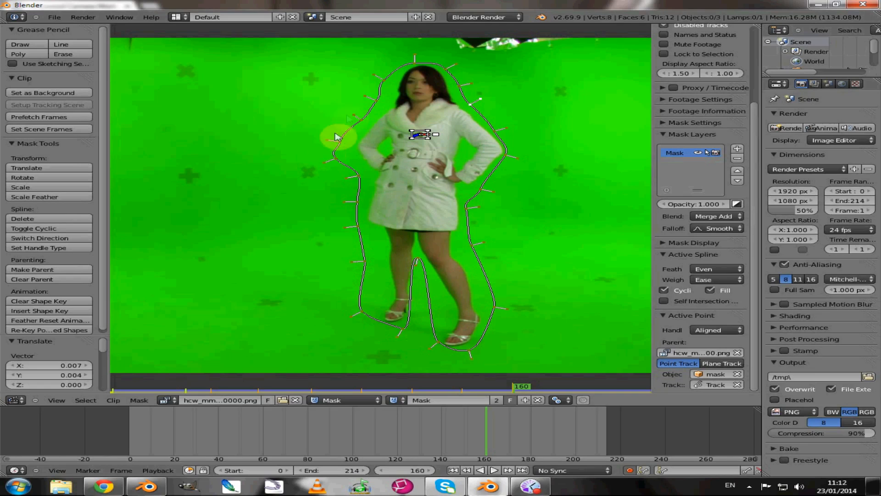
mouse_move(375, 91)
mouse_down()
mouse_move(337, 155)
mouse_move(338, 139)
mouse_up()
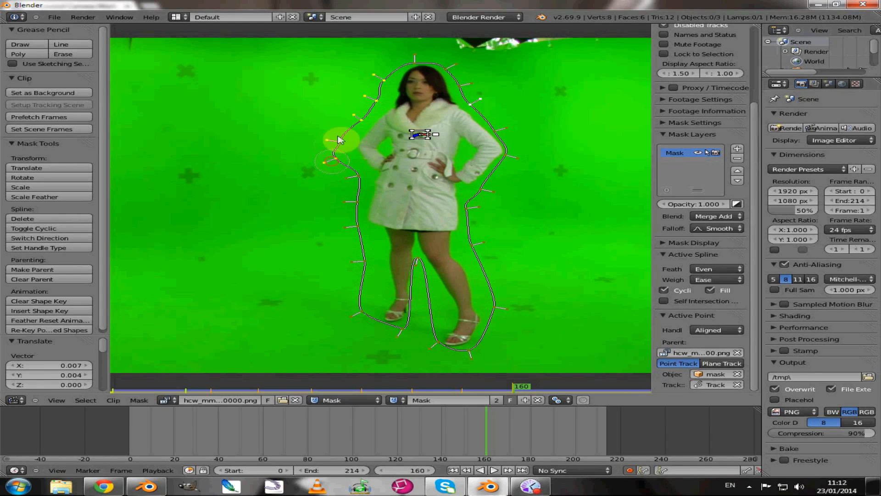
right_click(481, 100)
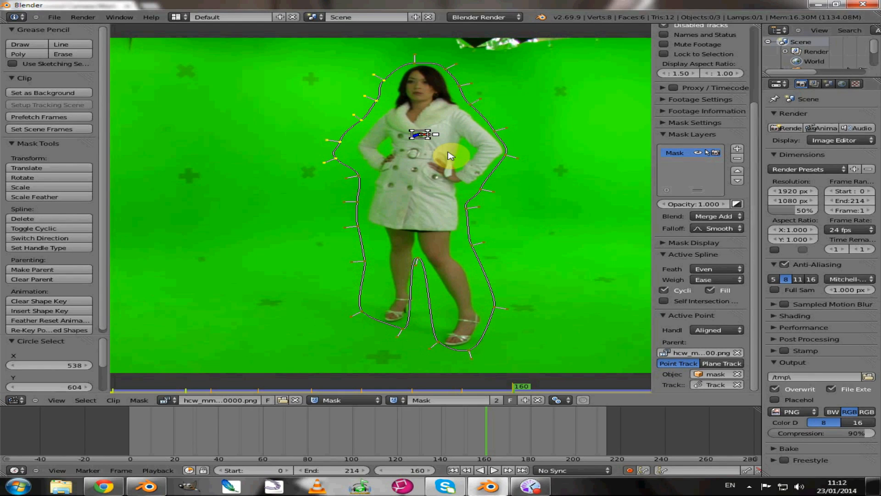
key(g)
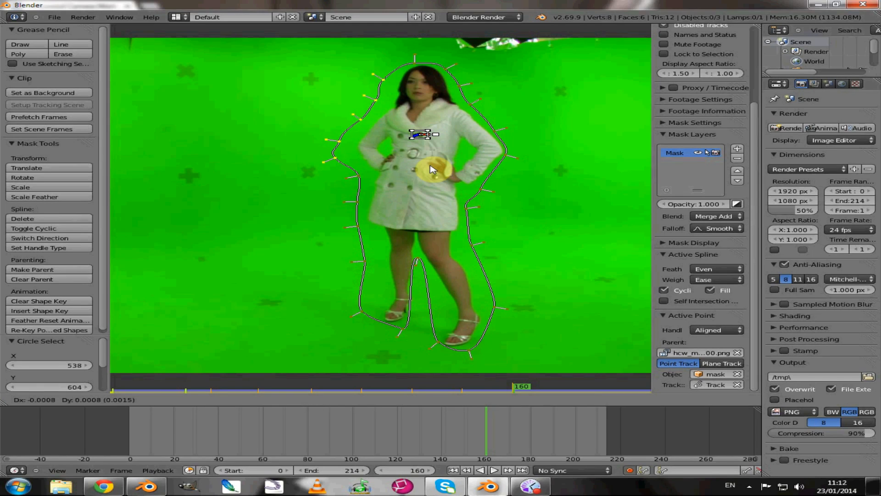
click(436, 173)
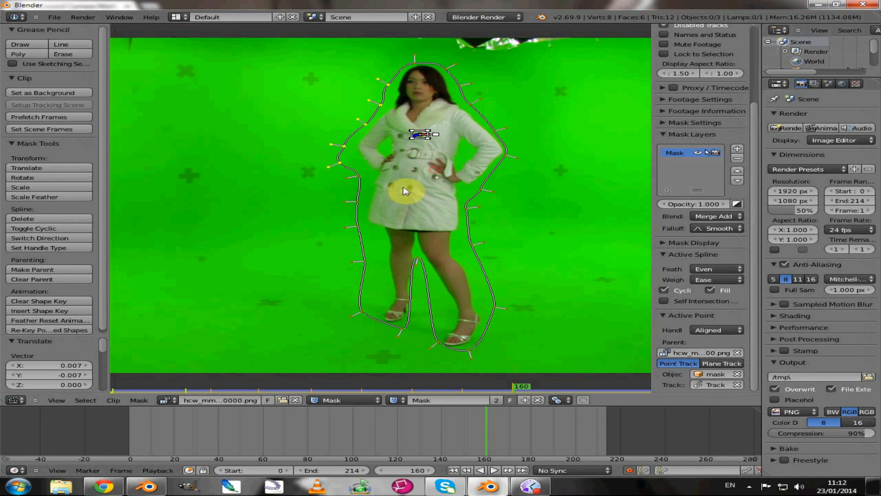
key(g)
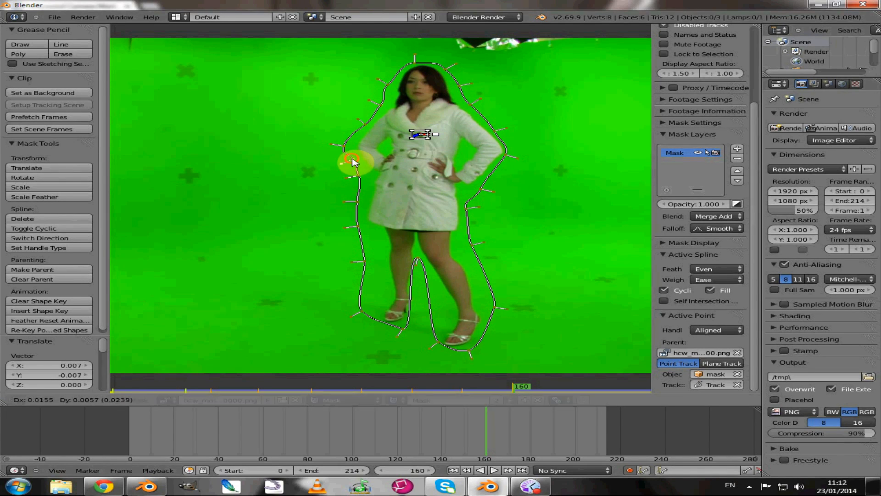
click(353, 161)
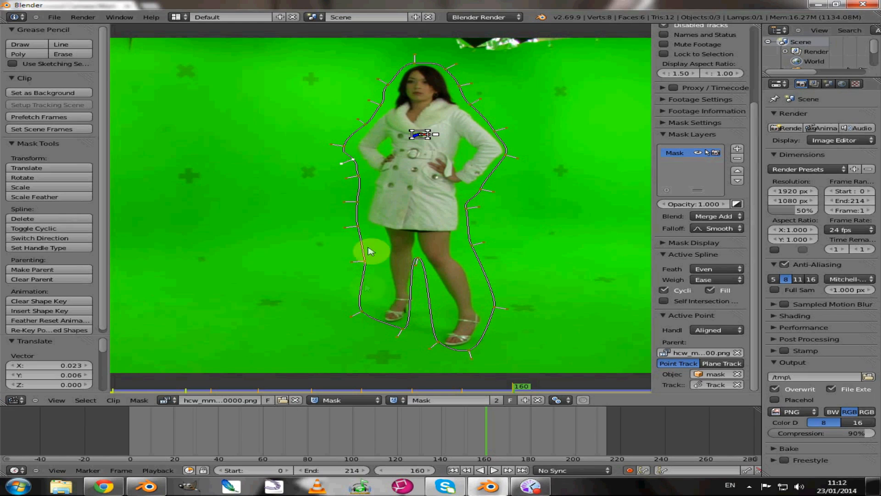
At frame 160, lower the mask point between the legs and the point on the inner side of the image-right foot
click(419, 263)
key(g)
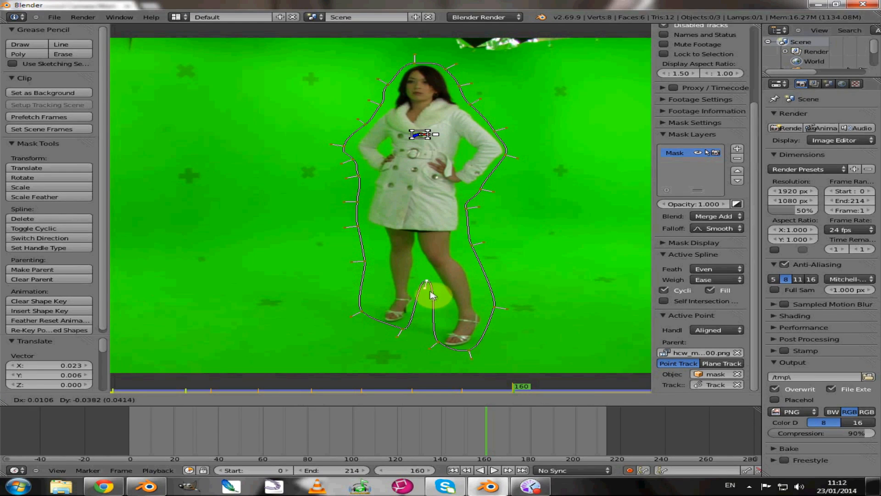
click(431, 299)
right_click(439, 344)
key(g)
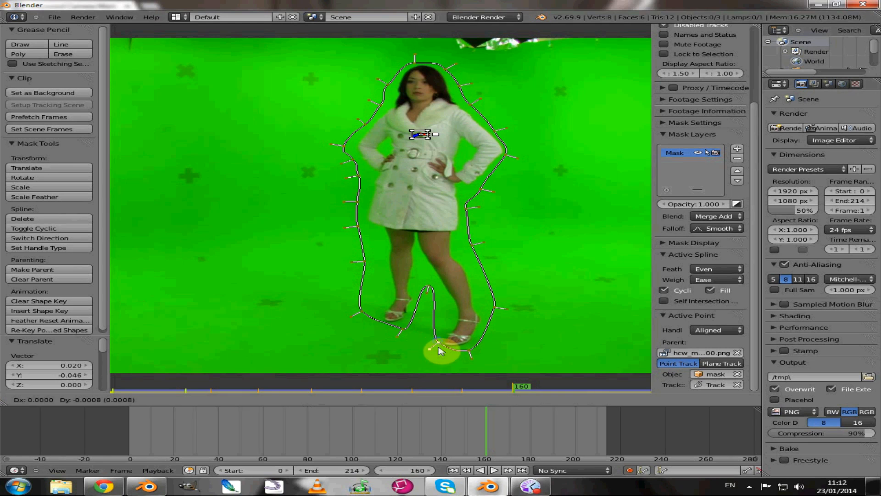
click(438, 351)
At frame 160, lower the outer image-left foot point and tighten the points beside the image-left calf and image-right thigh
right_click(361, 312)
key(g)
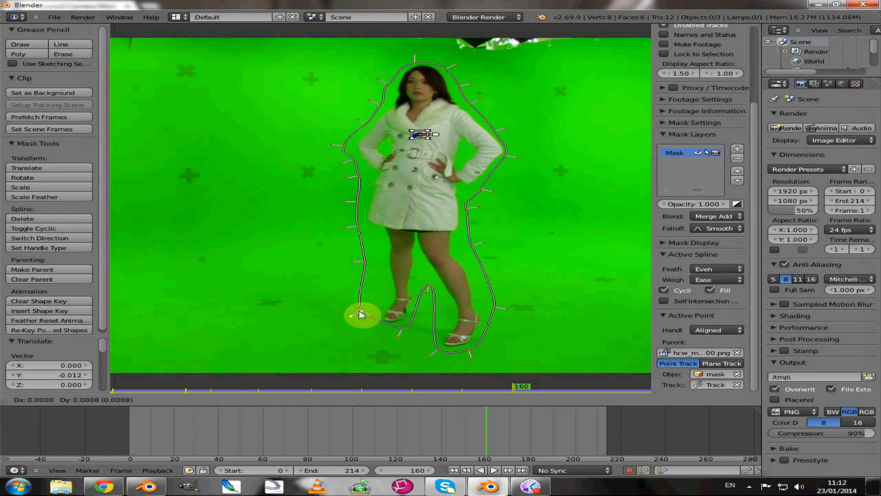
click(367, 325)
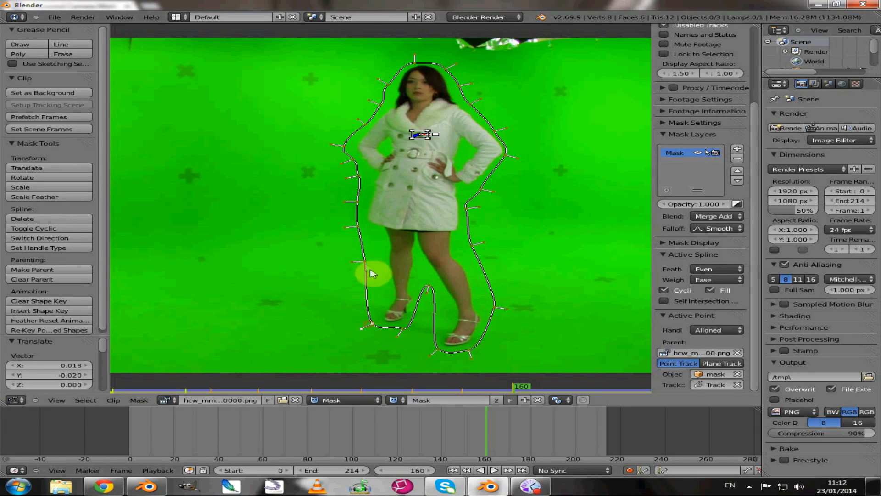
right_click(364, 262)
key(g)
click(379, 264)
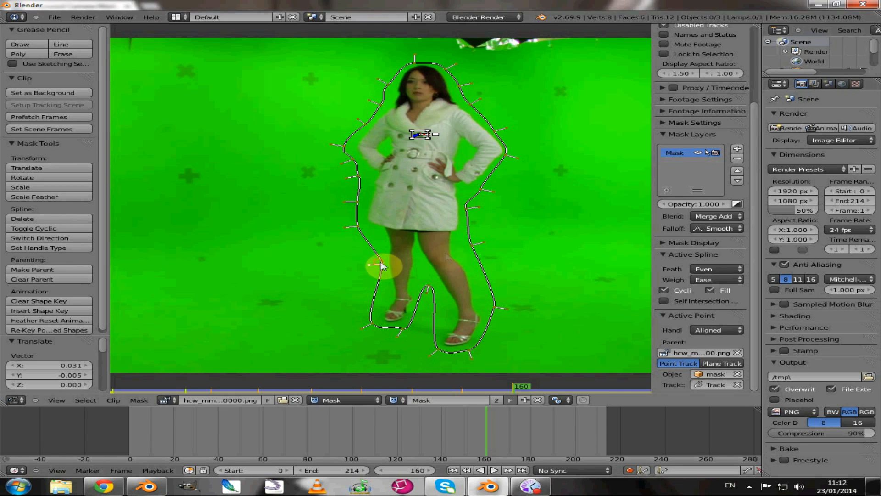
key(g)
click(472, 250)
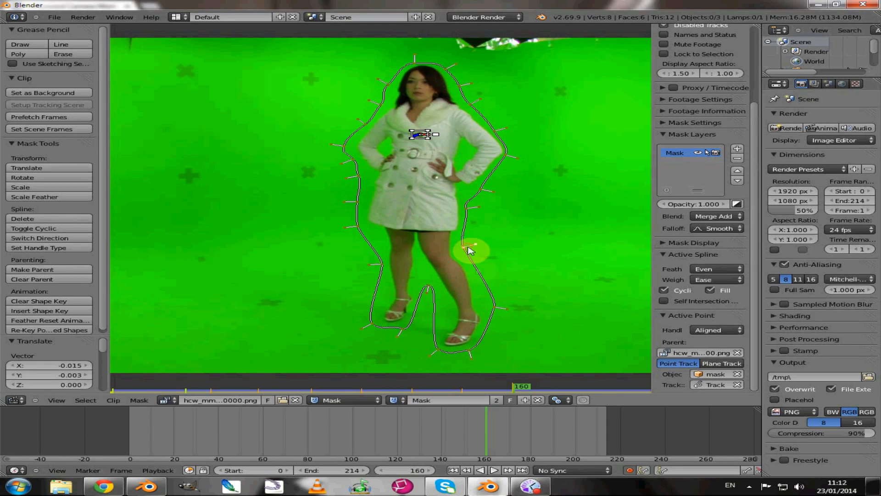
right_click(498, 315)
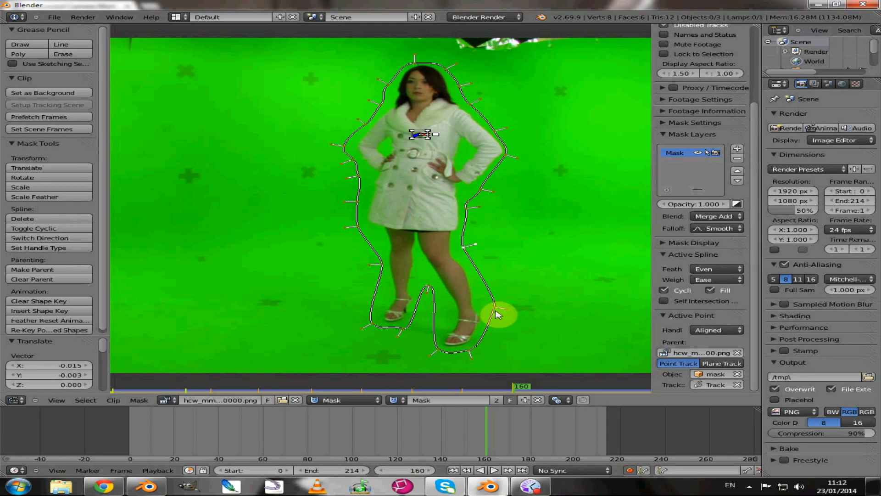
At frame 182, move the mask point between the legs down and towards image right
click(535, 440)
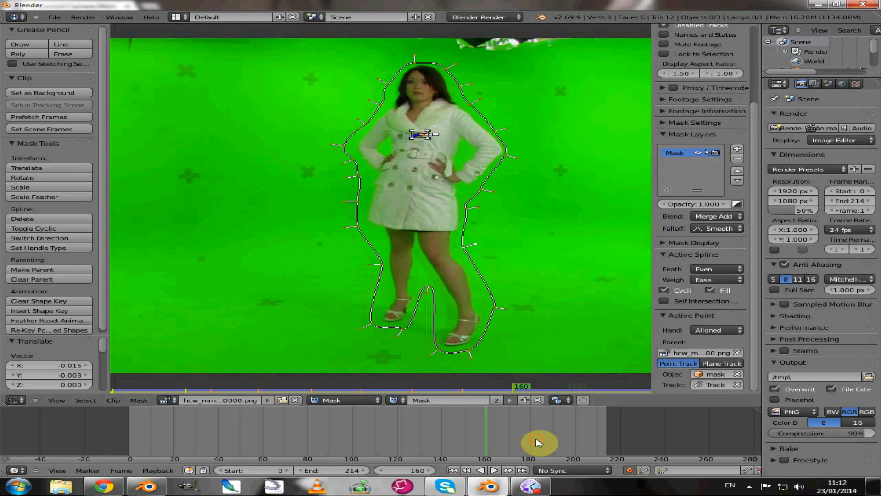
right_click(423, 290)
key(g)
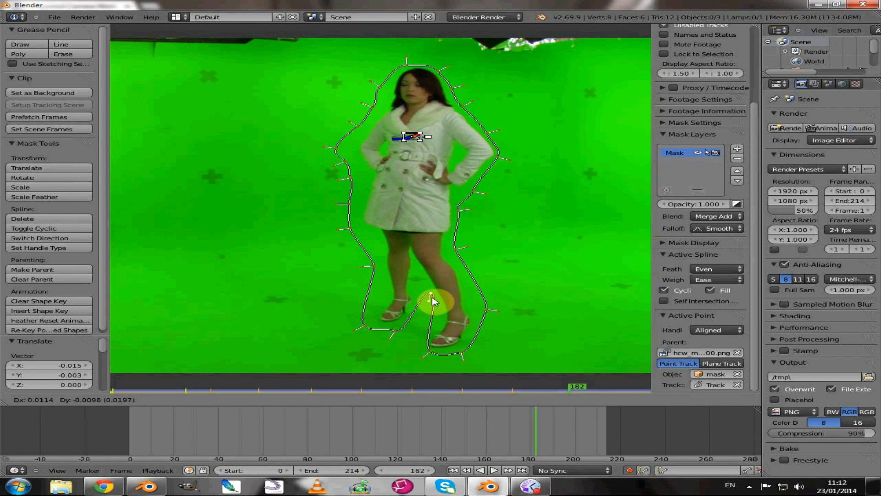
click(433, 305)
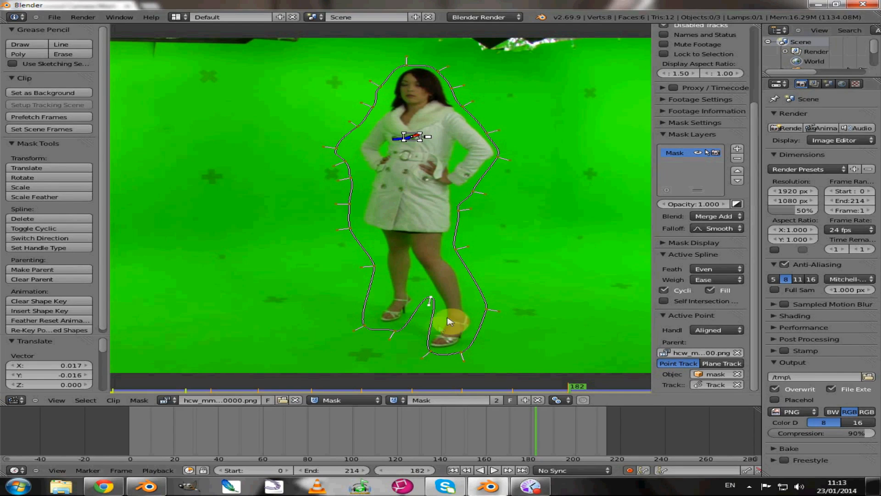
At frame 200, shift the mask points between the legs and at the inner side of the image-right foot towards image left
click(577, 444)
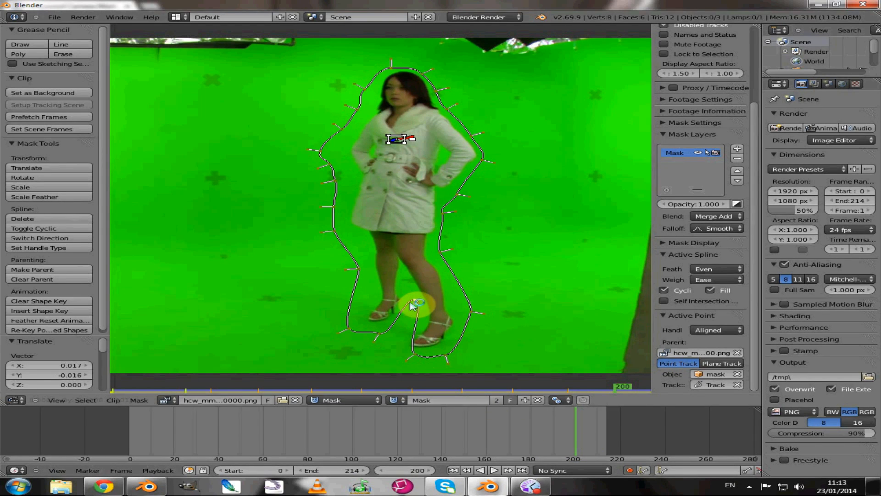
drag(413, 305, 411, 305)
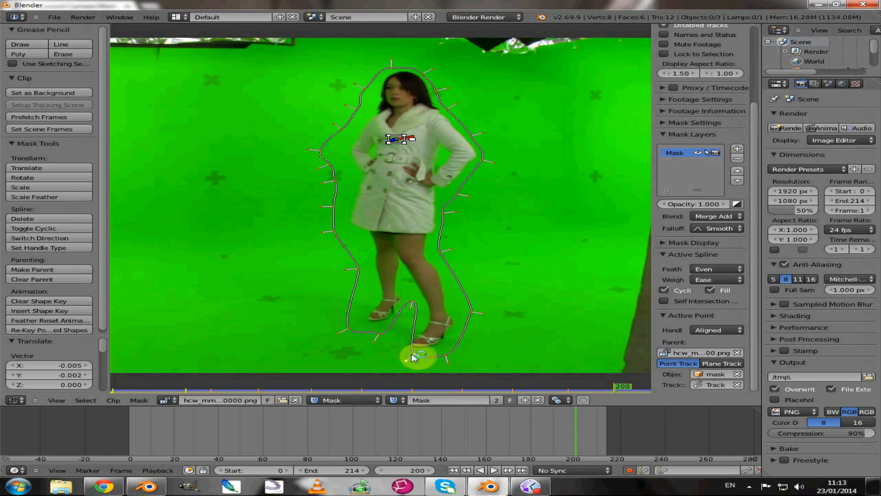
drag(414, 357, 407, 354)
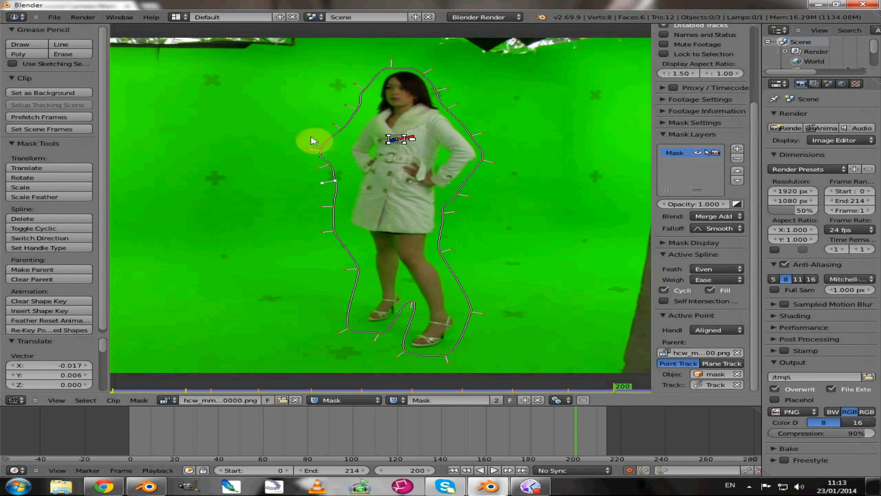
At frame 200, shift the group of image-left mask points from the elbow to the coat hem towards image right
key(c)
mouse_move(320, 143)
mouse_down()
mouse_move(336, 205)
mouse_move(331, 230)
mouse_move(319, 166)
mouse_up()
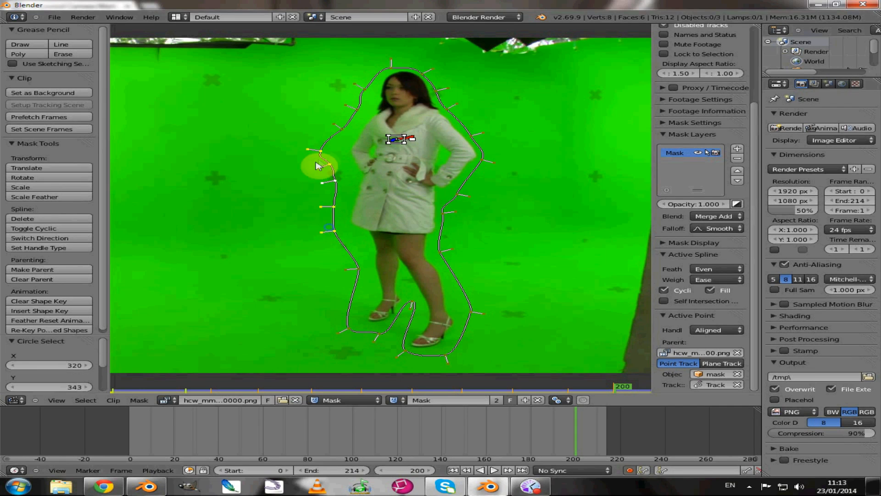
key(g)
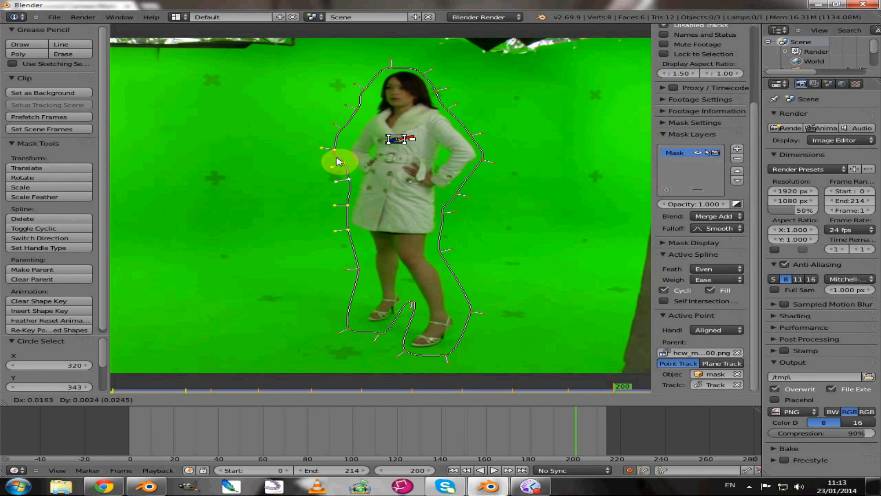
click(338, 162)
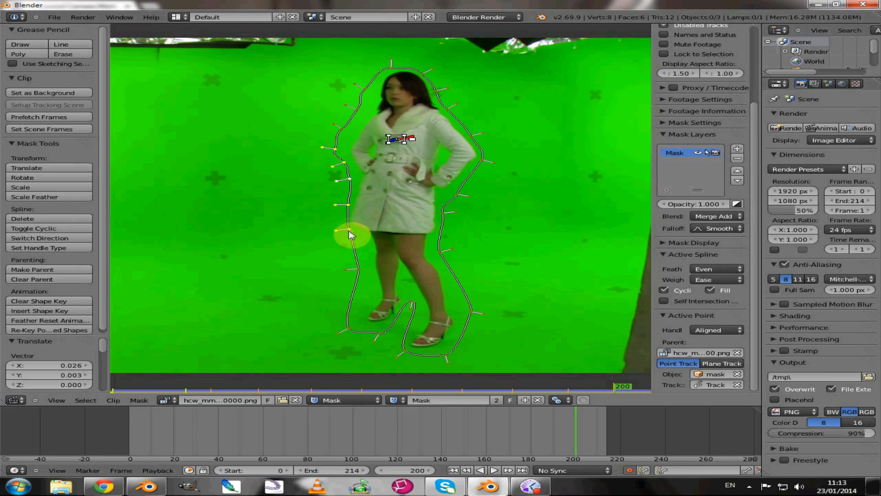
At frame 200, move the individual mask points beside the image-left coat hem and hip outwards
key(g)
click(338, 226)
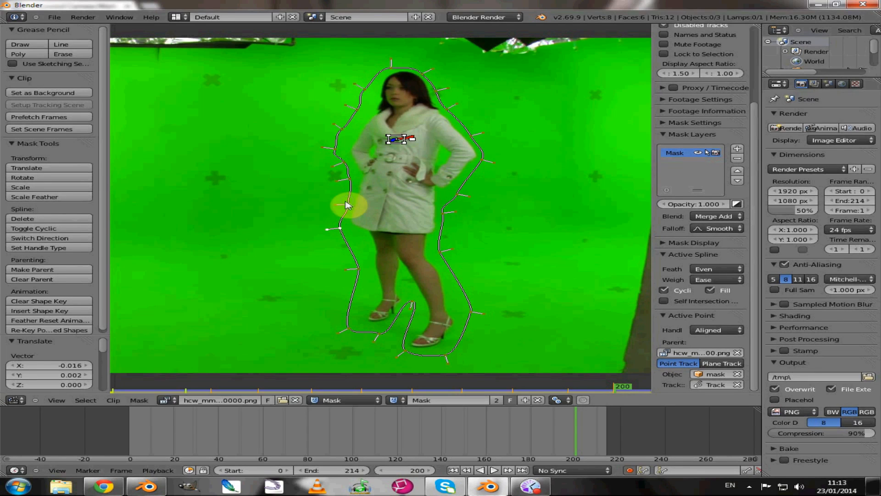
key(g)
click(344, 202)
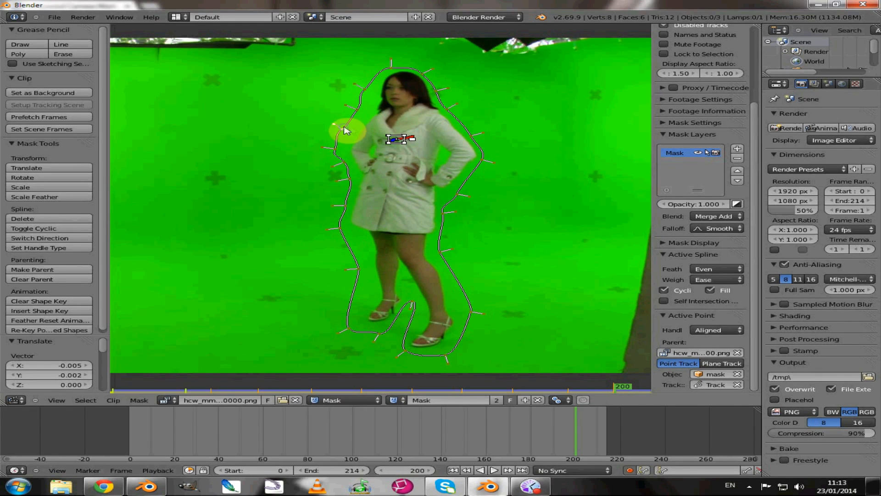
At frame 200, shift the mask points at the image-left shoulder and beside the neck towards image right
key(g)
click(356, 130)
key(g)
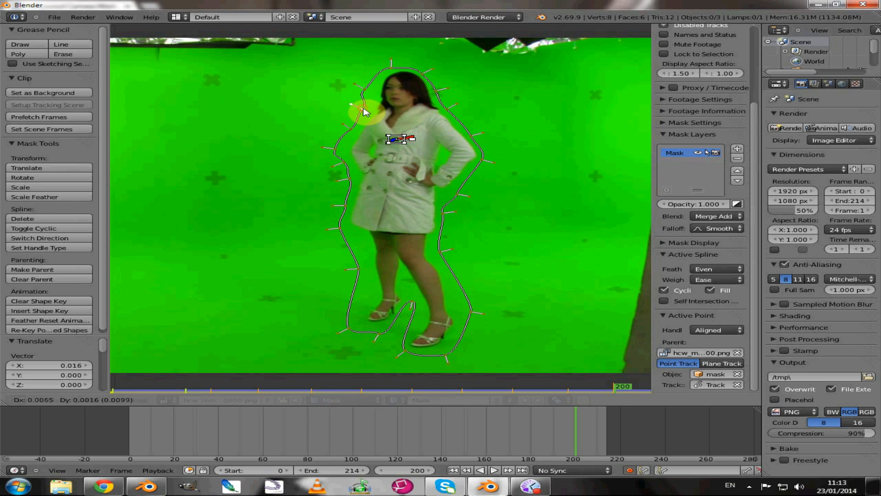
click(365, 112)
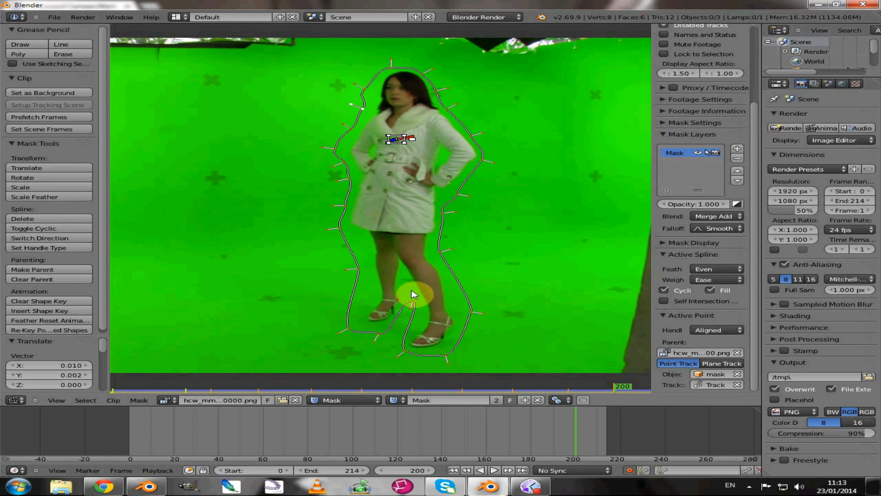
At frame 200, move the two mask points beside the image-right side of the hair slightly outwards
key(g)
click(438, 89)
key(g)
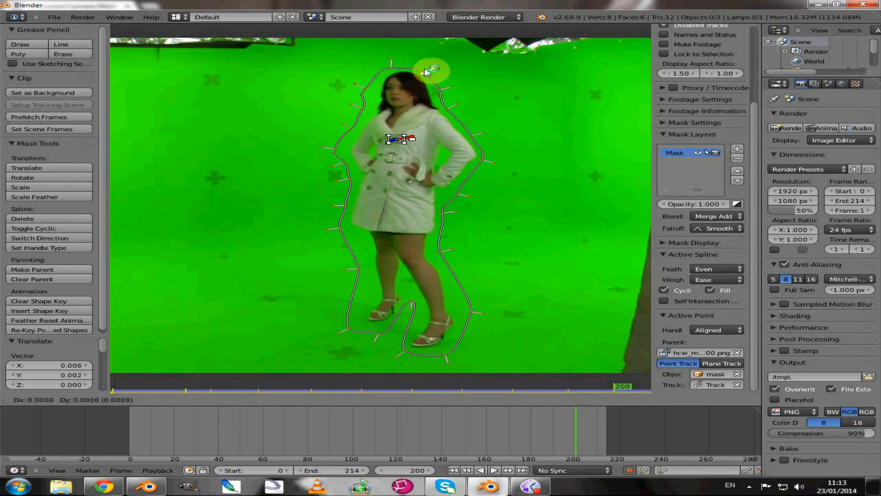
click(427, 69)
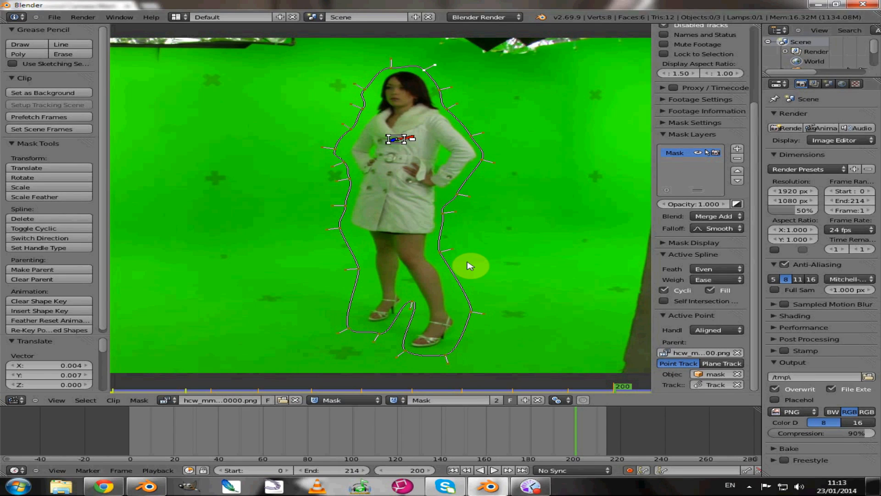
Check the mask at frames 215 and 213, play the animation to review it, and return to frame 0
click(610, 432)
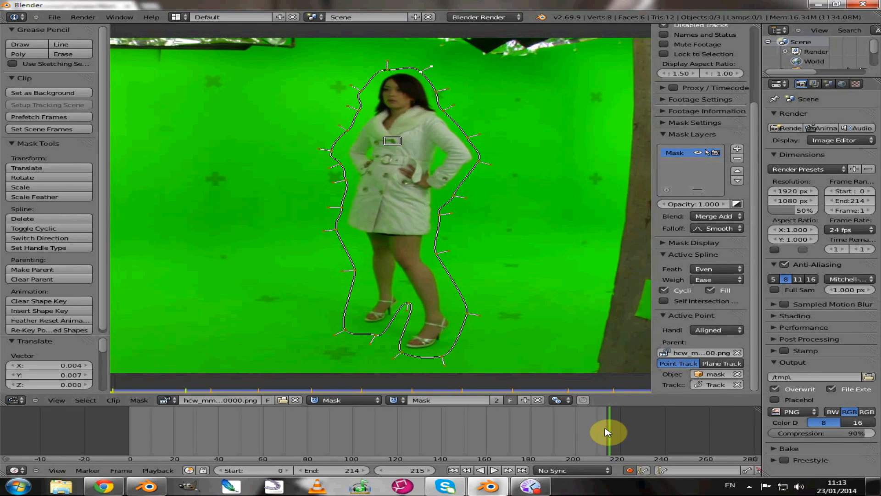
click(605, 429)
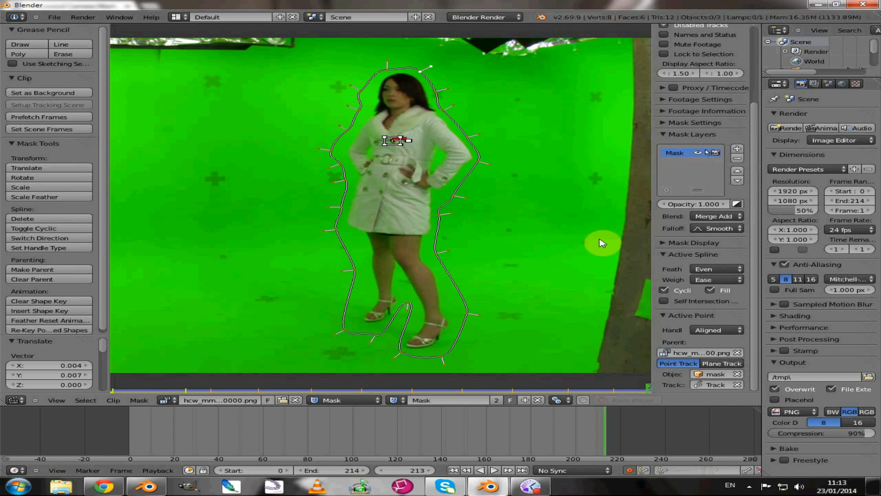
key(alt+a)
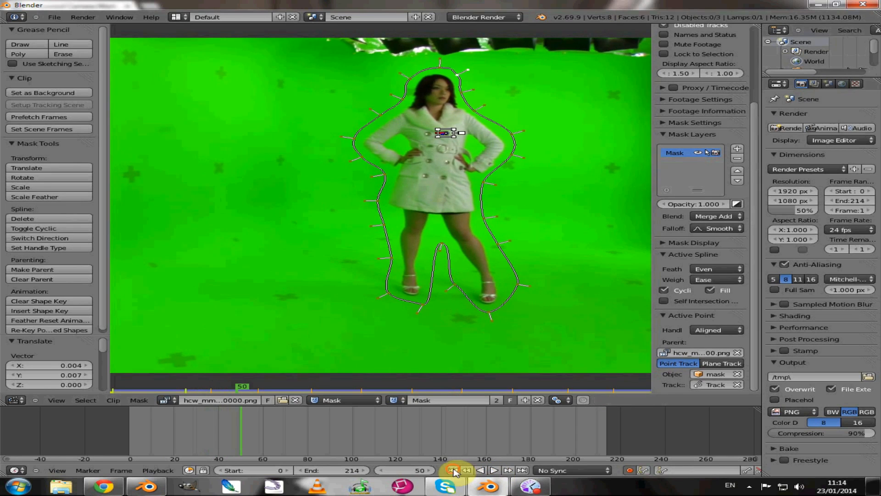
key(Escape)
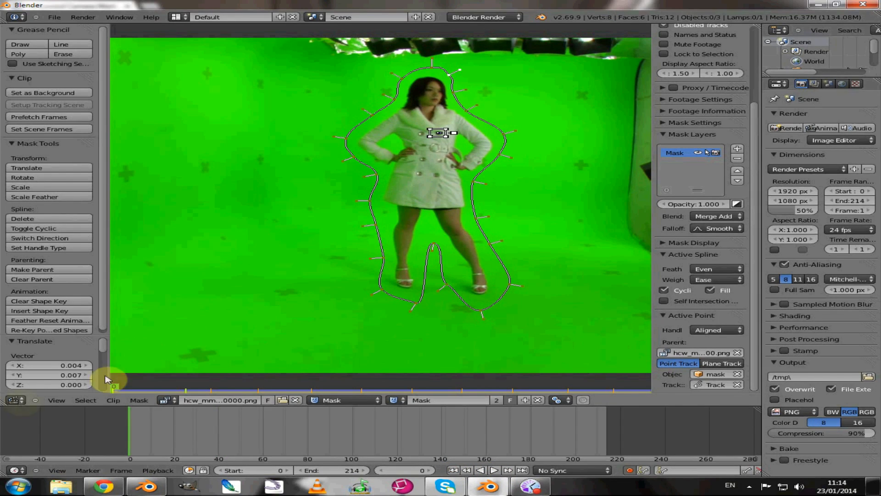
Switch the clip editor area to the Node Editor in compositing mode, with Use Nodes and Backdrop enabled
click(13, 402)
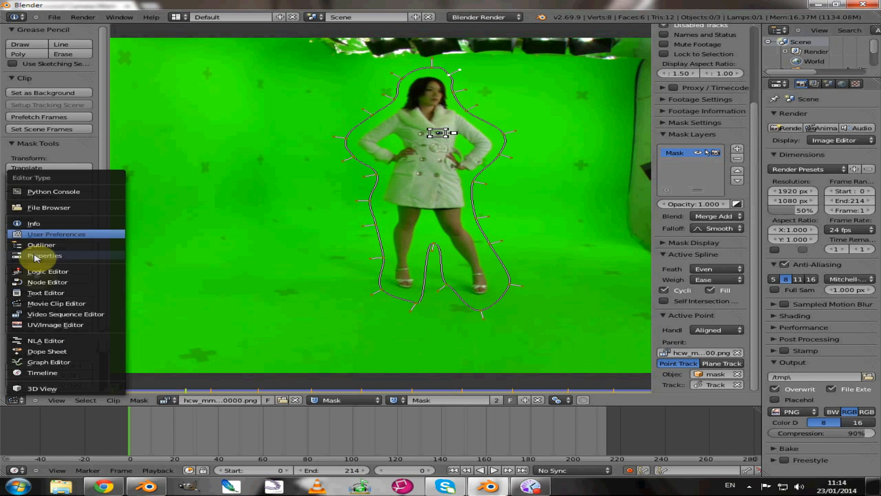
click(38, 283)
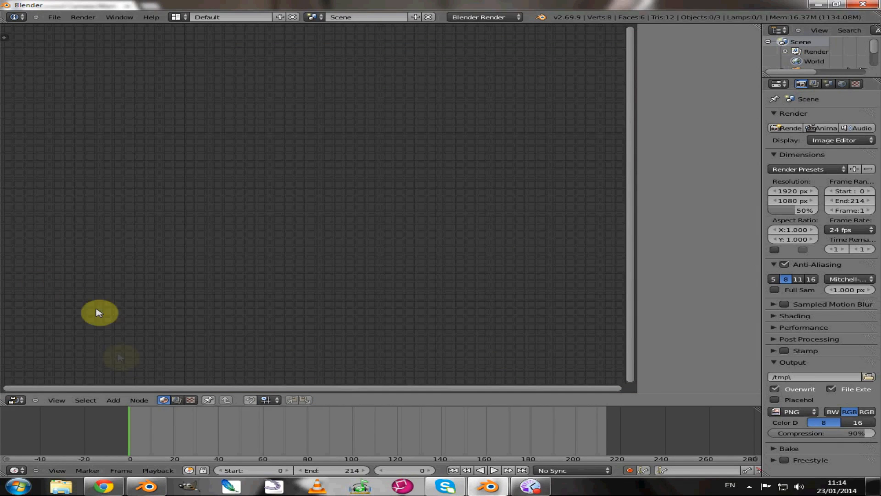
click(178, 401)
click(208, 401)
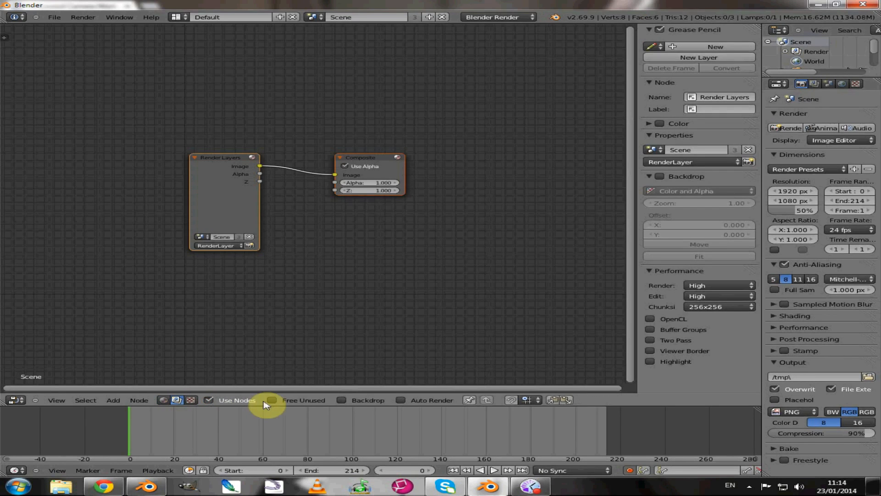
click(342, 401)
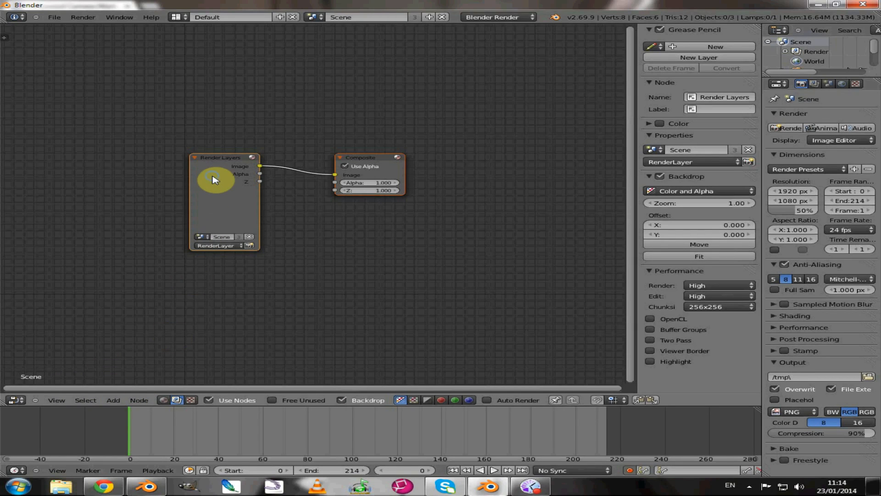
Replace the Render Layers node with an Image input node and connect its Image output to the Composite node
key(Delete)
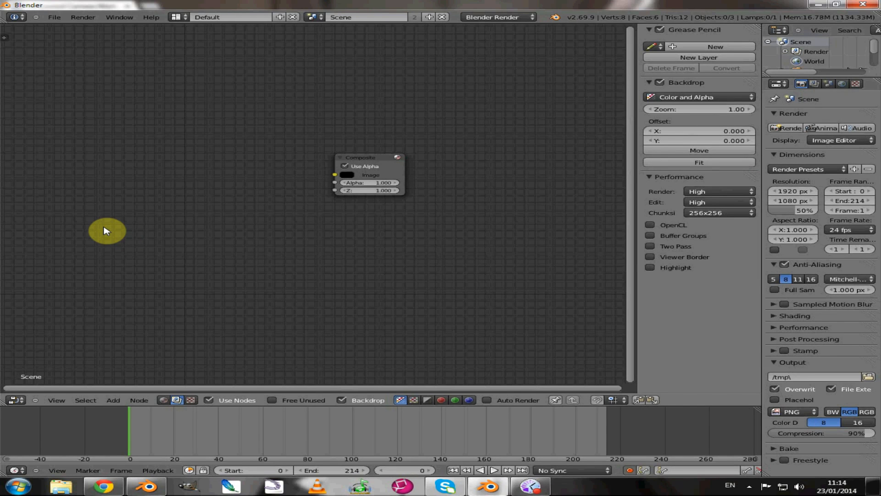
key(t)
click(21, 30)
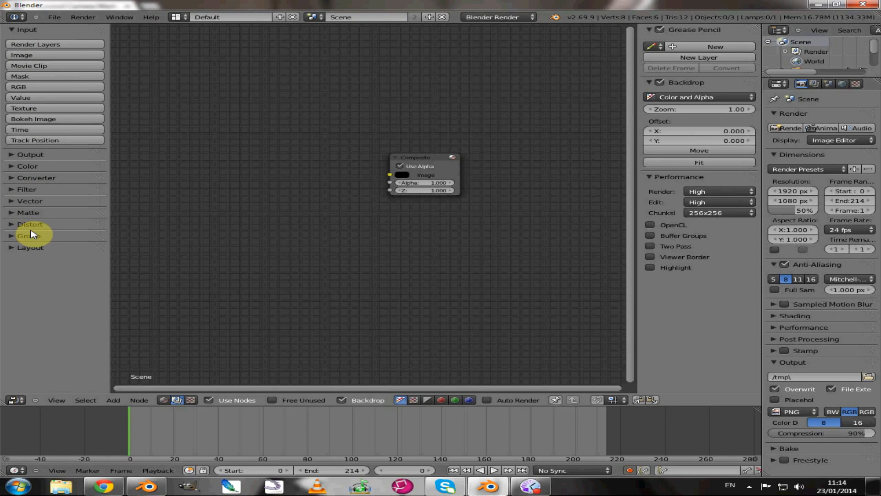
click(26, 56)
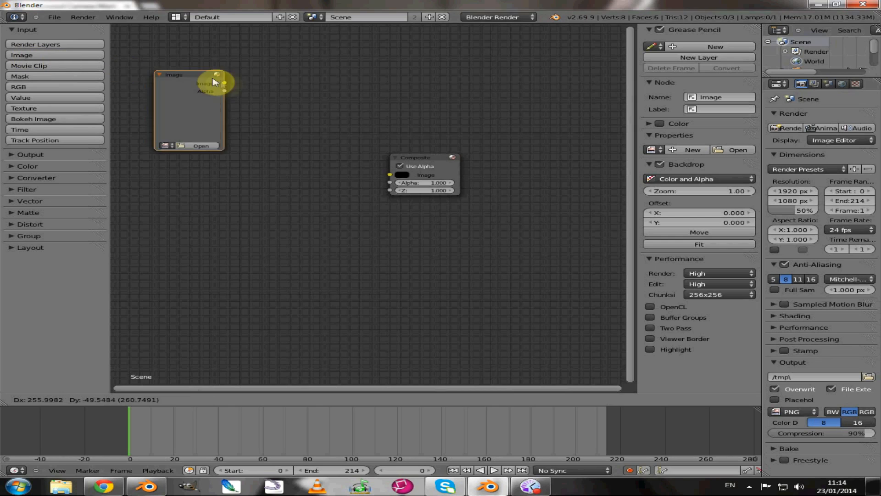
click(232, 145)
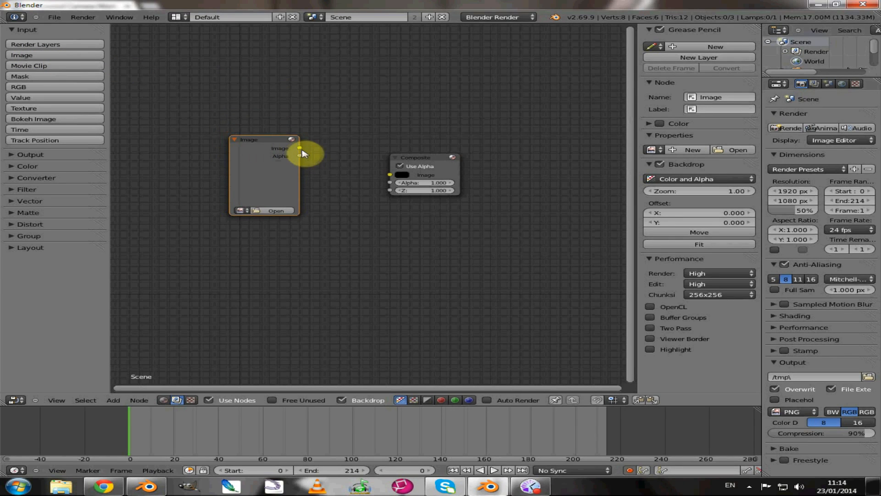
drag(300, 149, 377, 179)
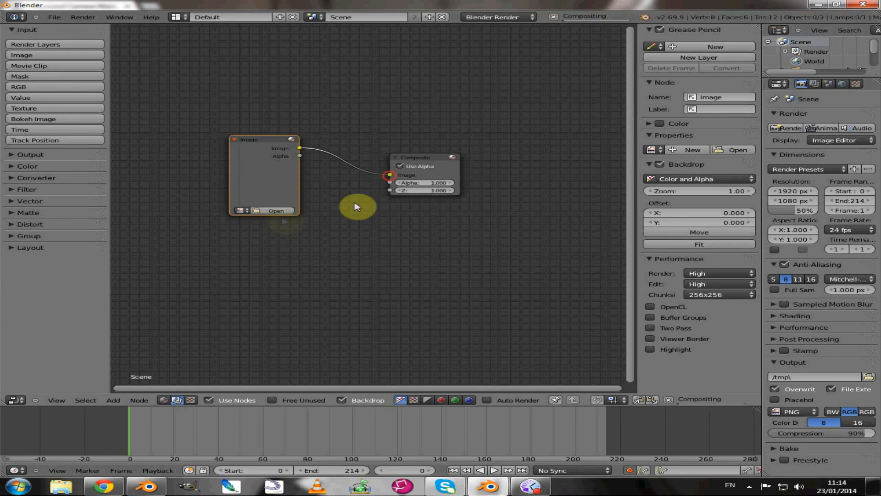
Load hcw_mmtest_wide.0000.png from the MM Test Wide folder into the Image node
click(264, 212)
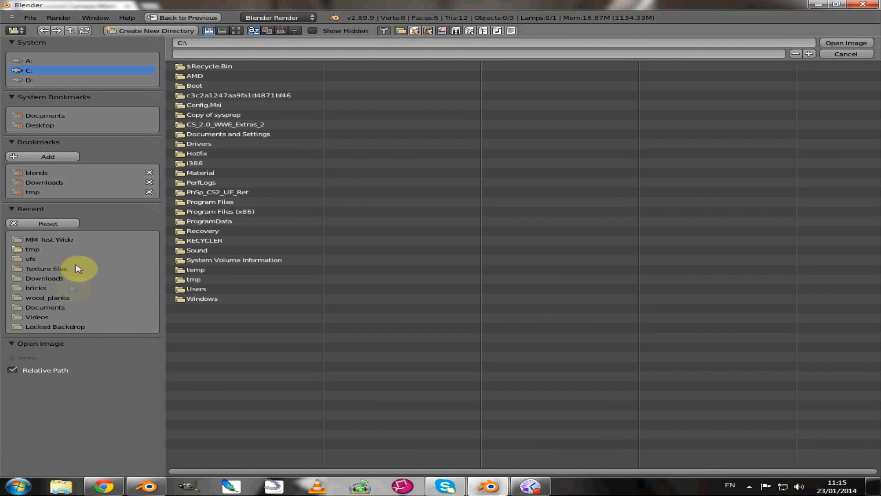
click(39, 239)
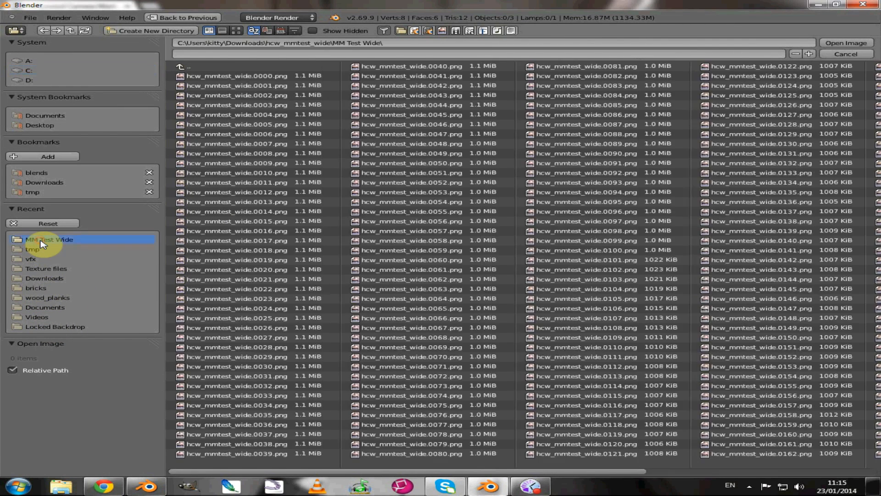
click(232, 76)
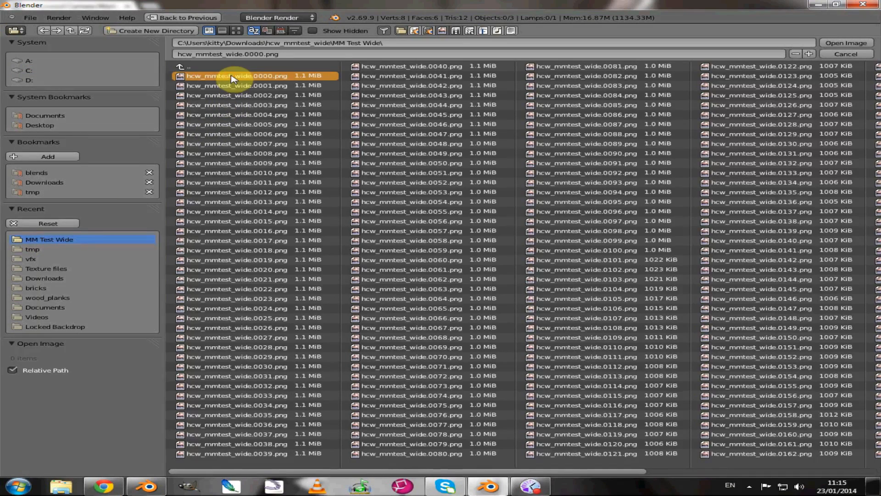
click(848, 44)
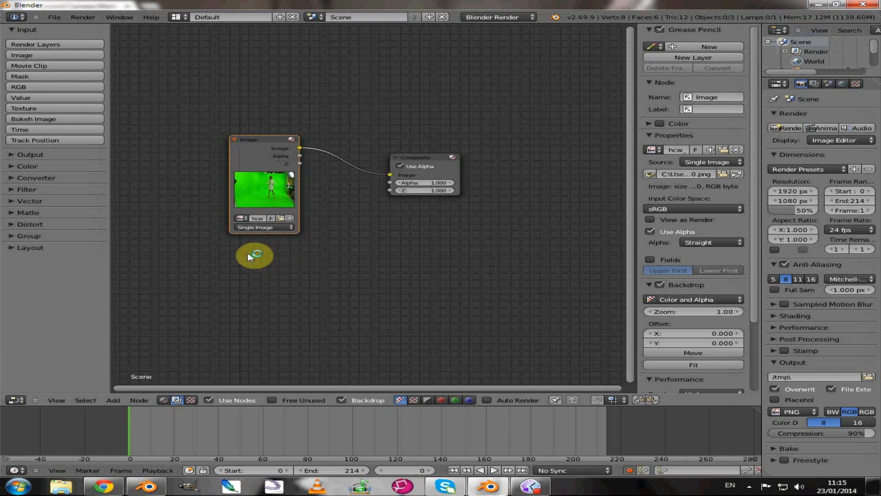
Set the Image node's source to Image Sequence with 215 frames and enable Auto-Refresh
middle_drag(305, 203, 361, 216)
scroll(345, 257, up, 2)
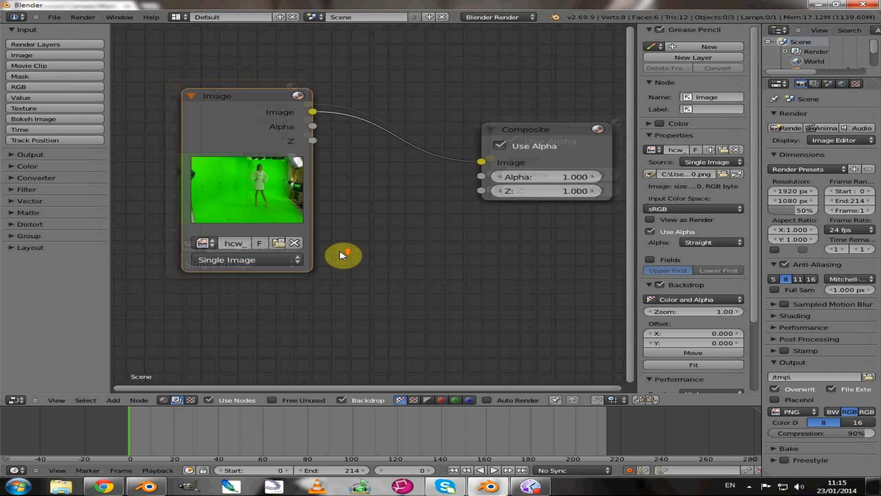
click(198, 266)
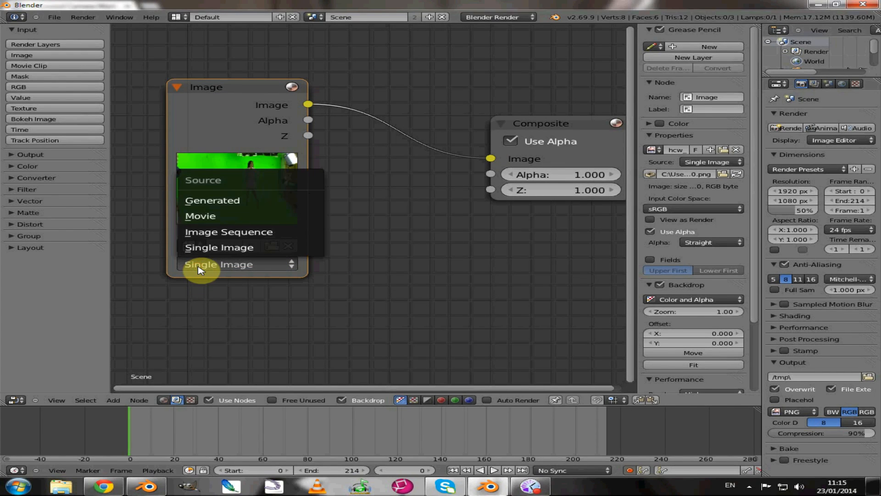
click(218, 236)
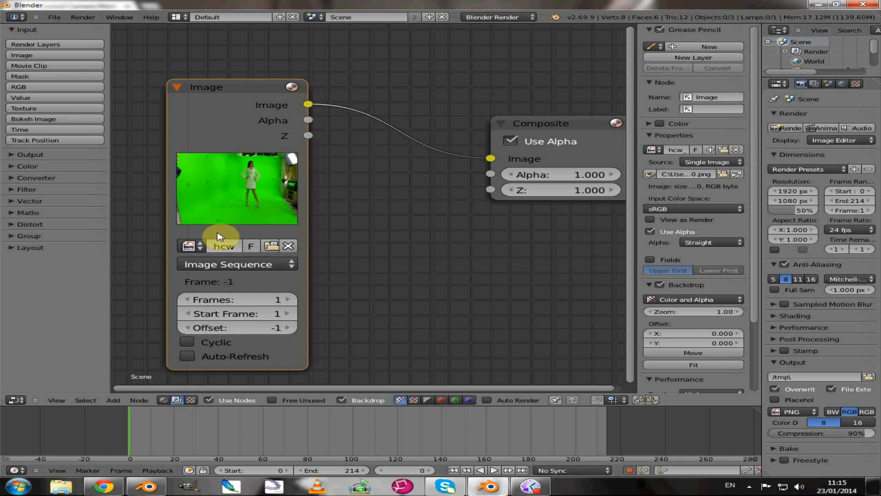
click(236, 301)
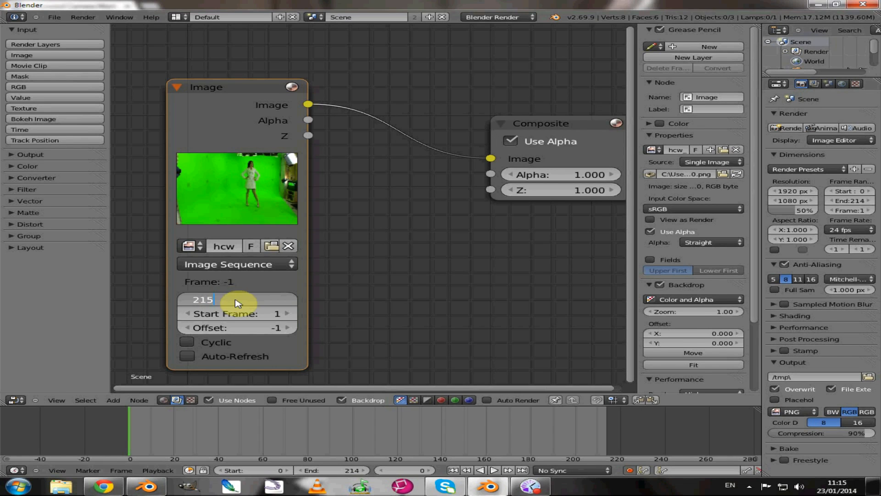
key(Return)
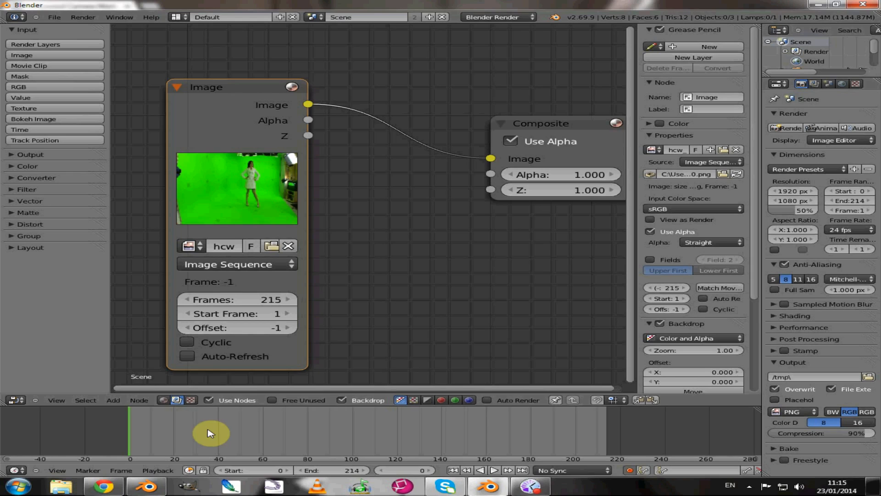
click(187, 356)
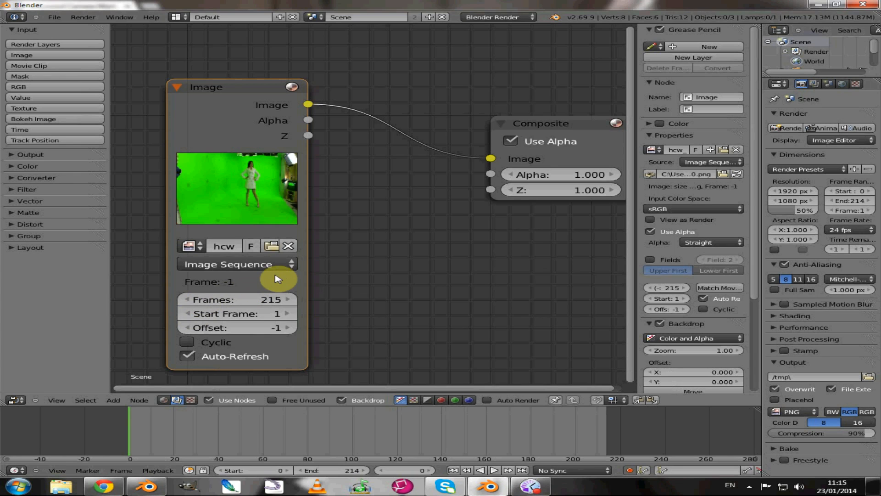
Move the Image and Composite nodes further apart to make room between them
drag(236, 92, 202, 73)
drag(560, 129, 578, 125)
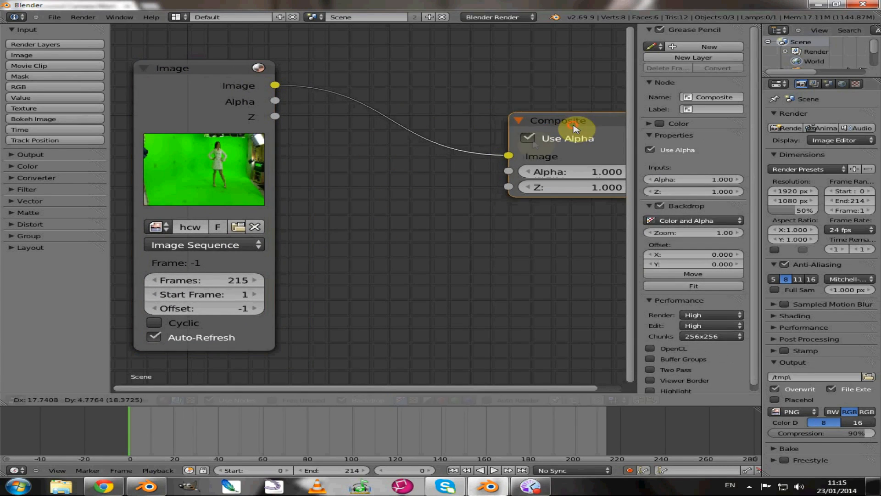
scroll(528, 139, down, 4)
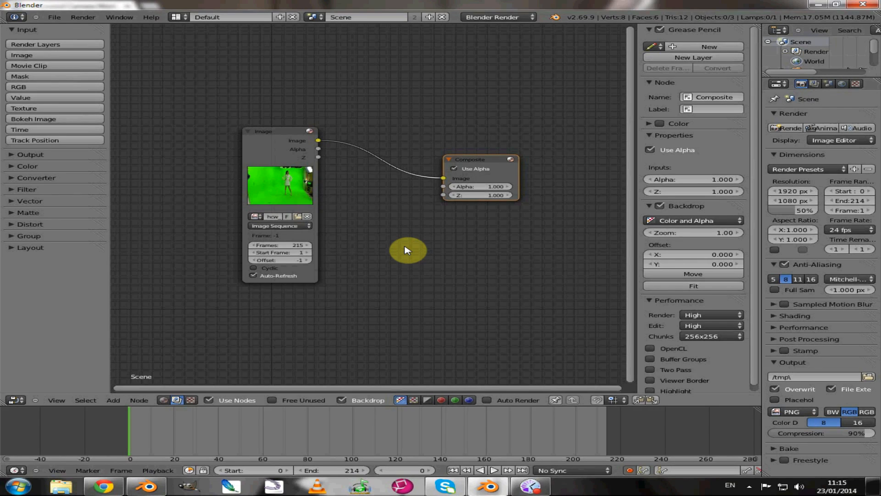
Connect a Viewer node to the Image node's output and place it above the Composite node
ctrl+shift+click(274, 157)
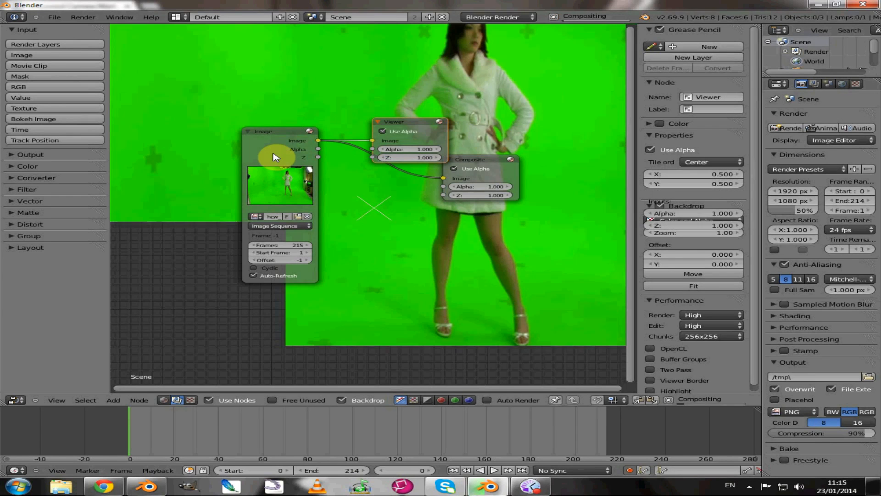
drag(419, 128, 490, 110)
scroll(489, 163, down, 2)
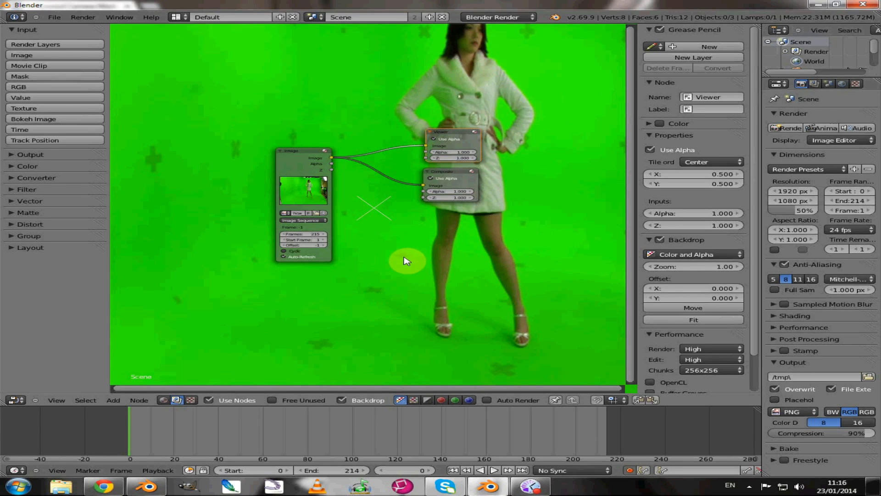
Maximize the Node Editor area so the footage backdrop has more room
key(ctrl+Up)
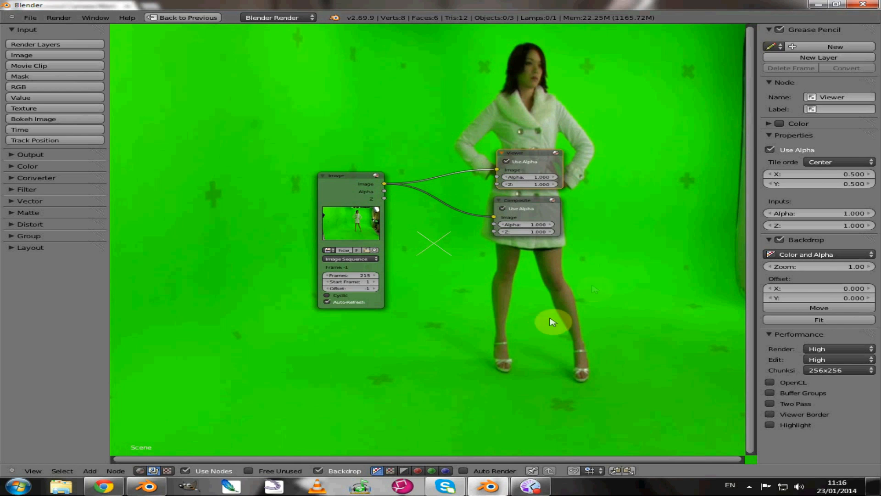
scroll(596, 285, down, 2)
scroll(595, 287, up, 2)
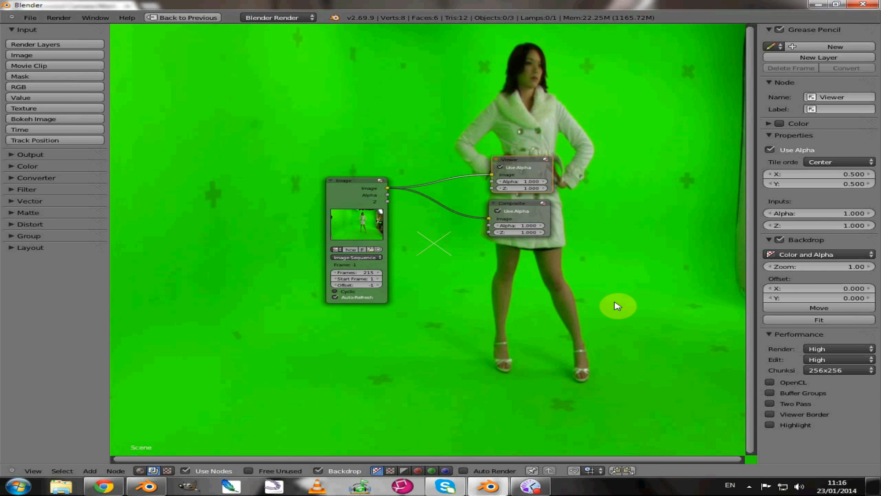
key(ctrl+Up)
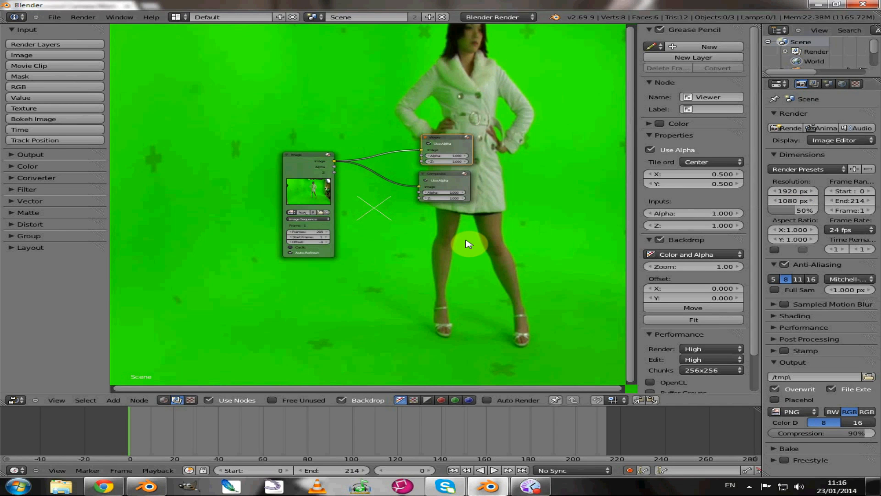
key(ctrl+Up)
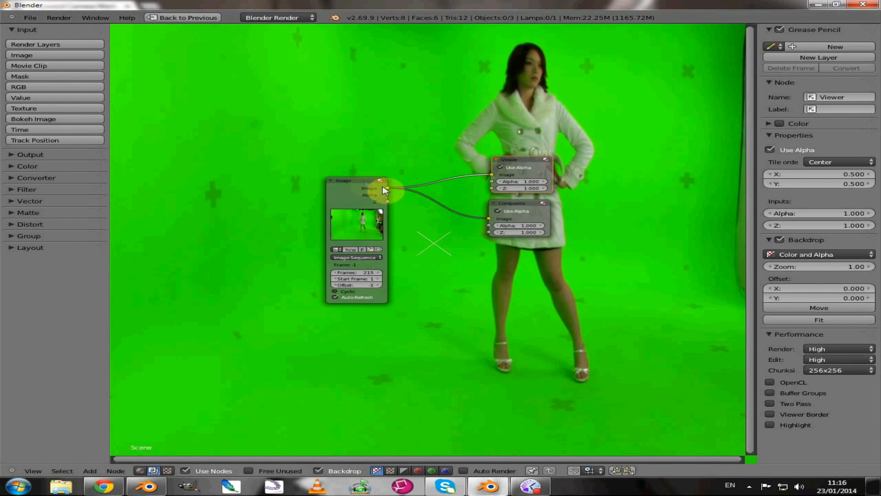
Move the Image node well away from the Viewer and Composite nodes and disconnect the Composite node's image input
drag(355, 187, 190, 148)
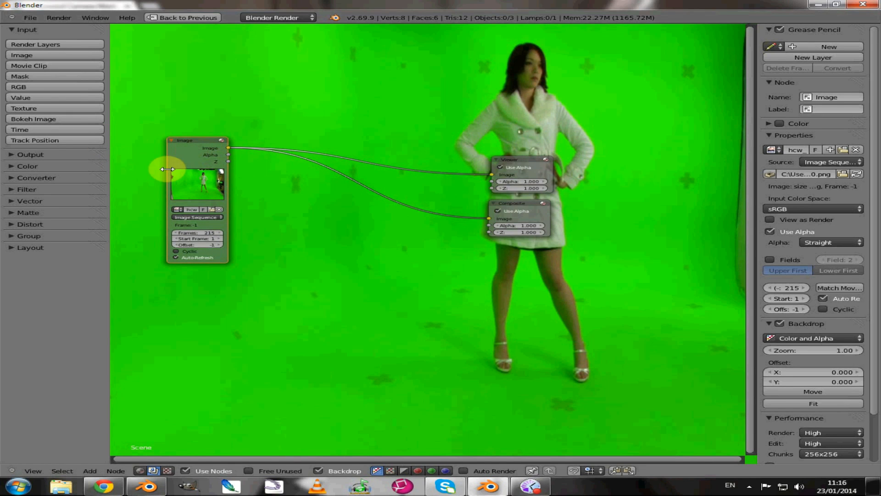
drag(490, 223, 363, 214)
drag(517, 210, 682, 214)
drag(533, 169, 723, 147)
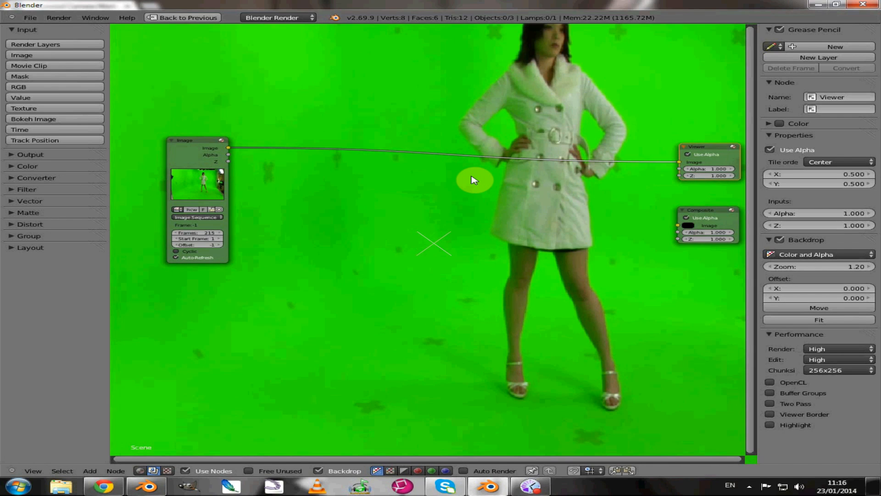
Add a Scale distort node and insert it on the link between the Image and Viewer nodes
key(v)
key(v)
key(v)
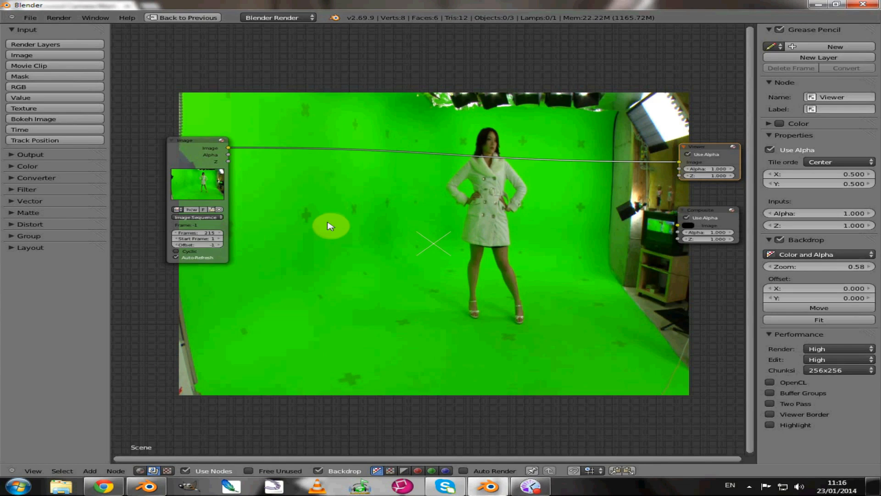
key(shift+a)
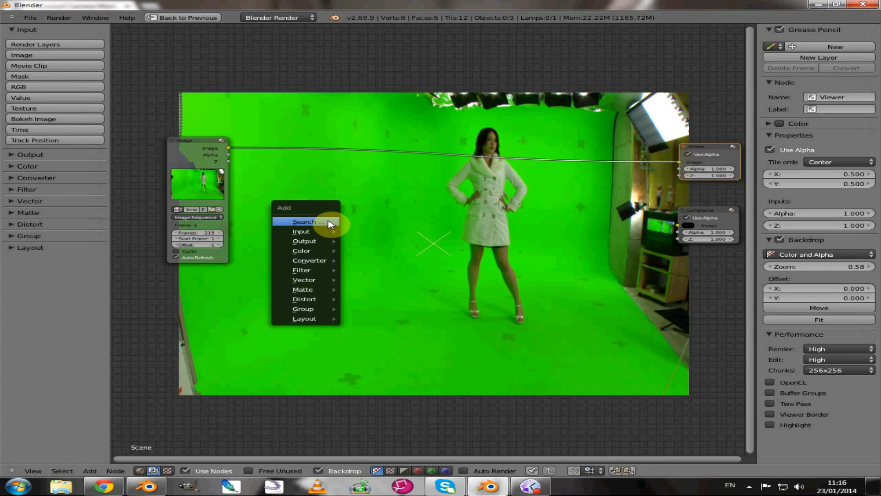
mouse_move(312, 234)
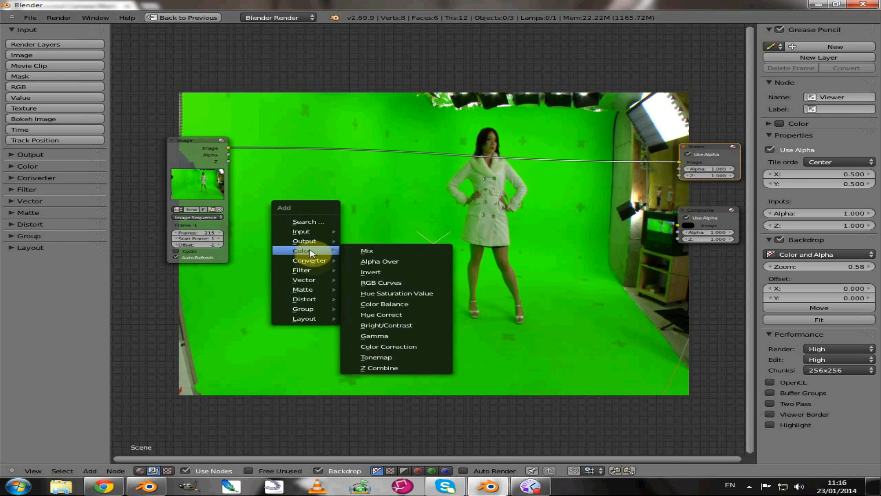
mouse_move(311, 301)
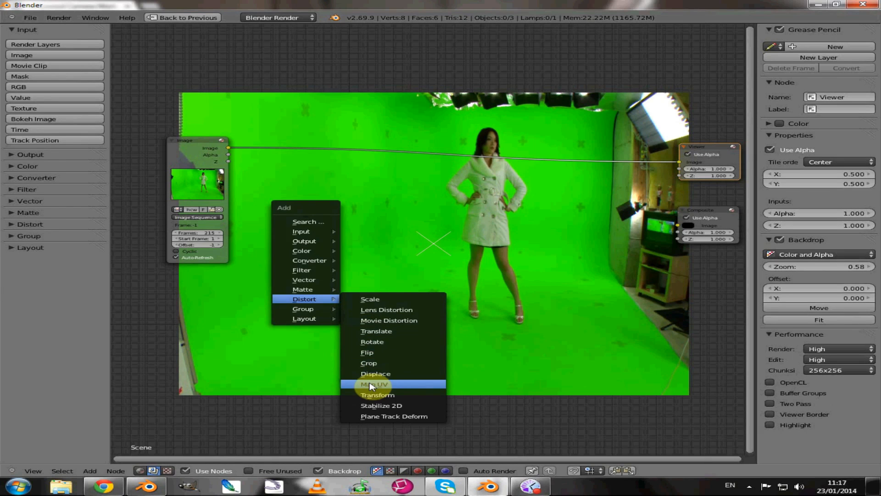
click(371, 305)
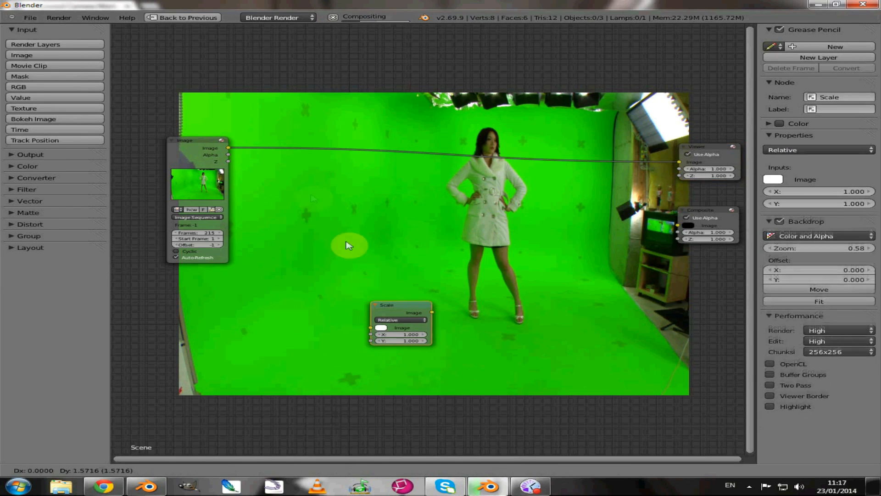
click(276, 132)
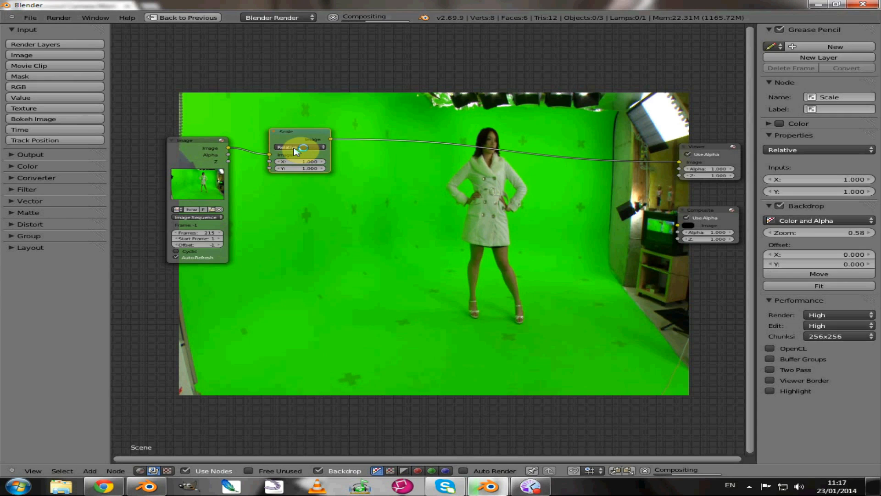
Set the Scale node's space to Render Size
click(293, 152)
scroll(316, 175, up, 2)
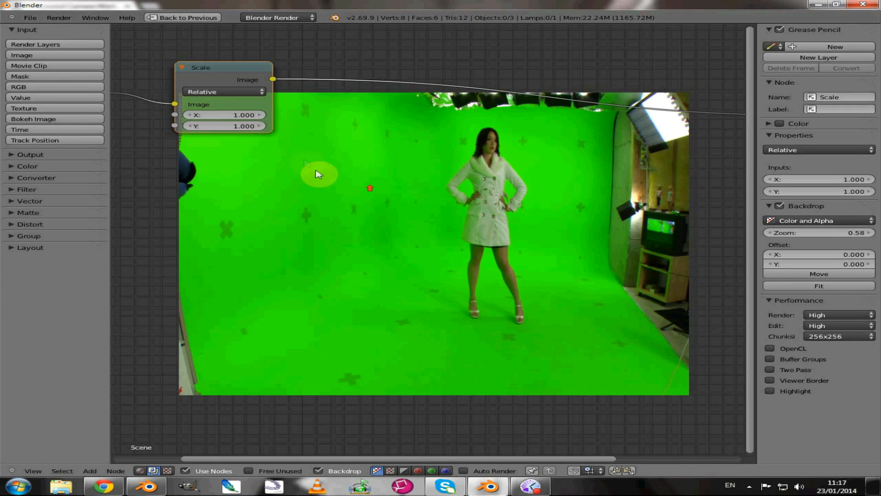
middle_drag(299, 163, 387, 275)
click(314, 212)
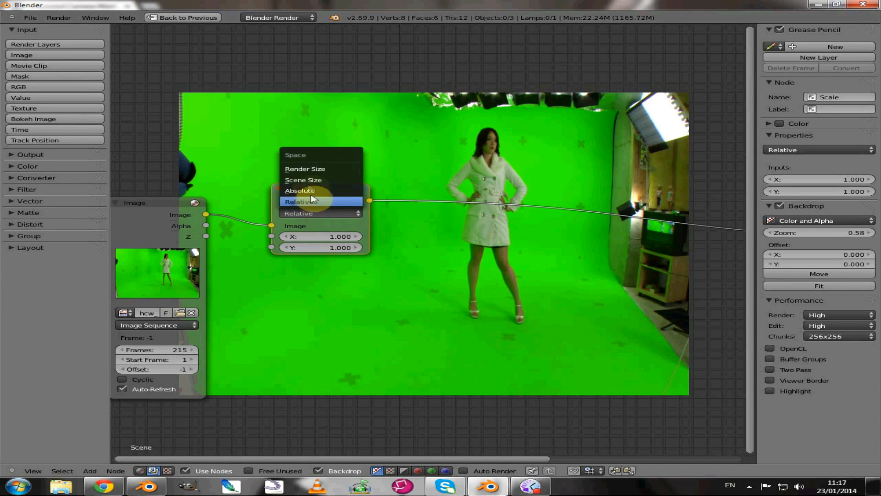
click(305, 169)
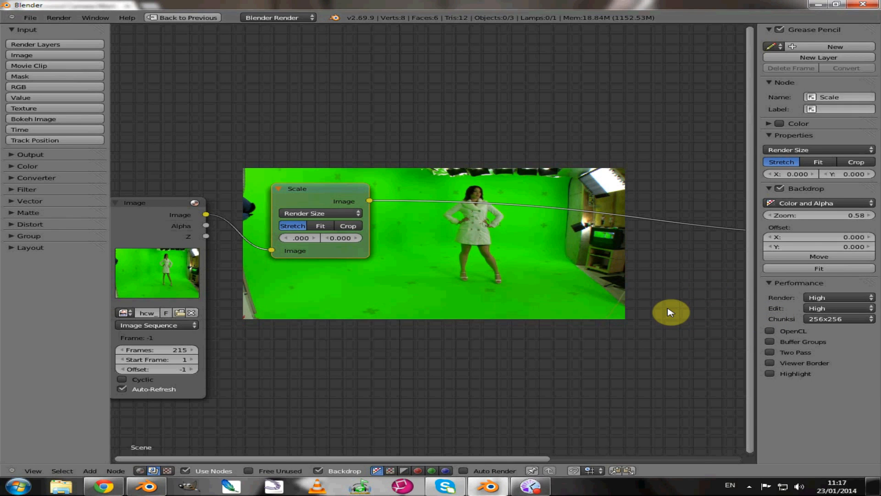
Set the render resolution percentage to 100% in the render dimensions and return to the maximized Node Editor
key(ctrl+Up)
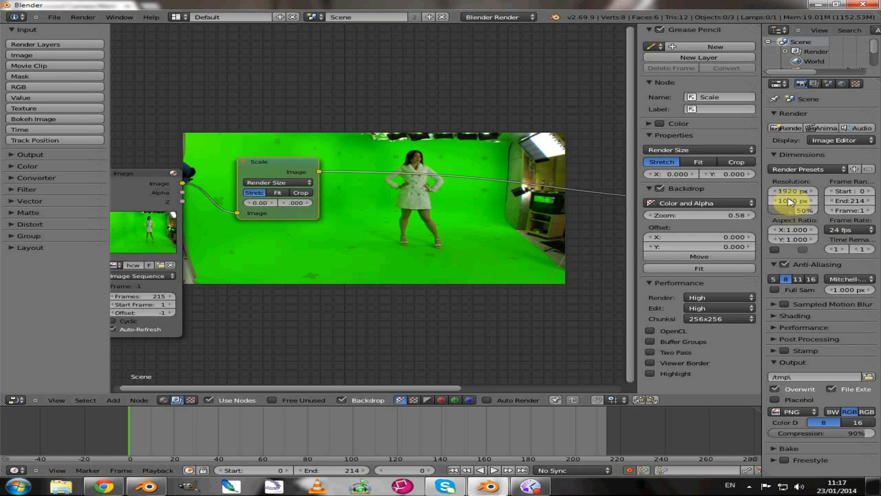
drag(795, 216, 829, 210)
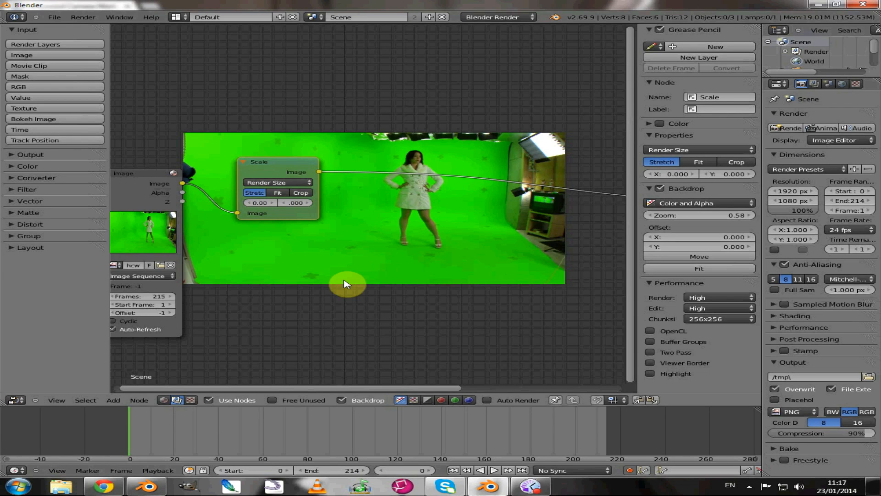
key(ctrl+Up)
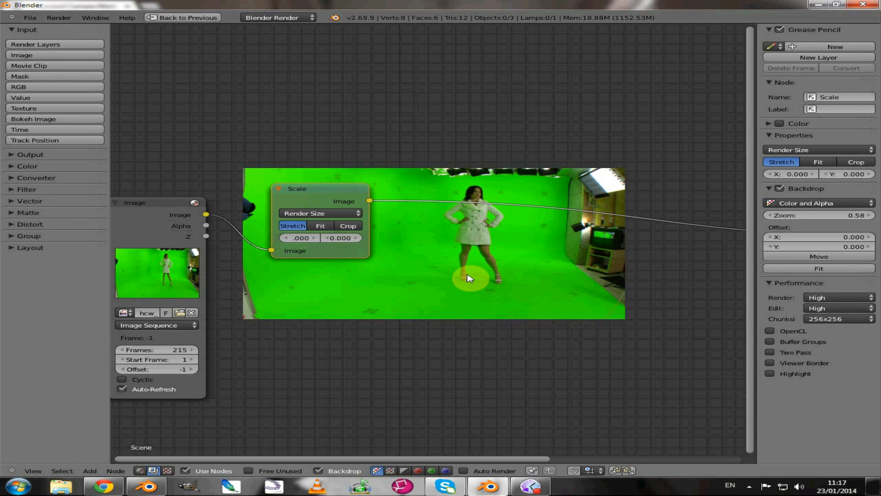
Examine the rescaled footage backdrop at different zoom levels
scroll(468, 280, down, 3)
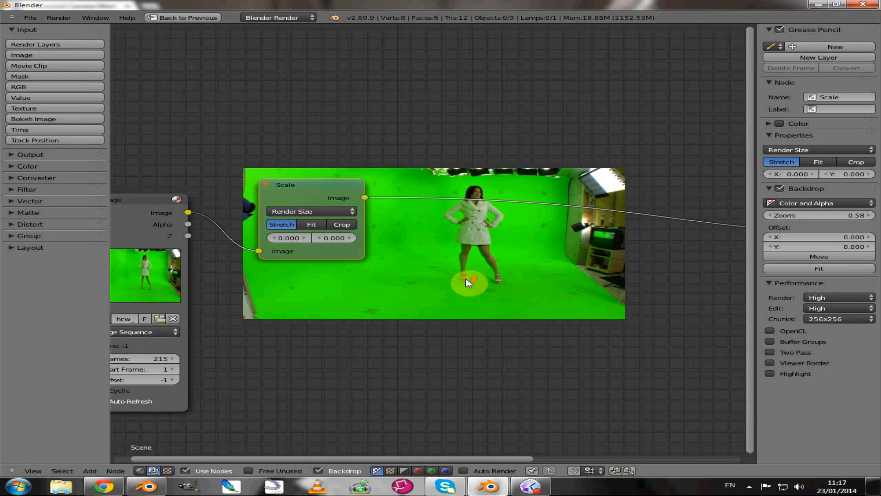
key(v)
key(v)
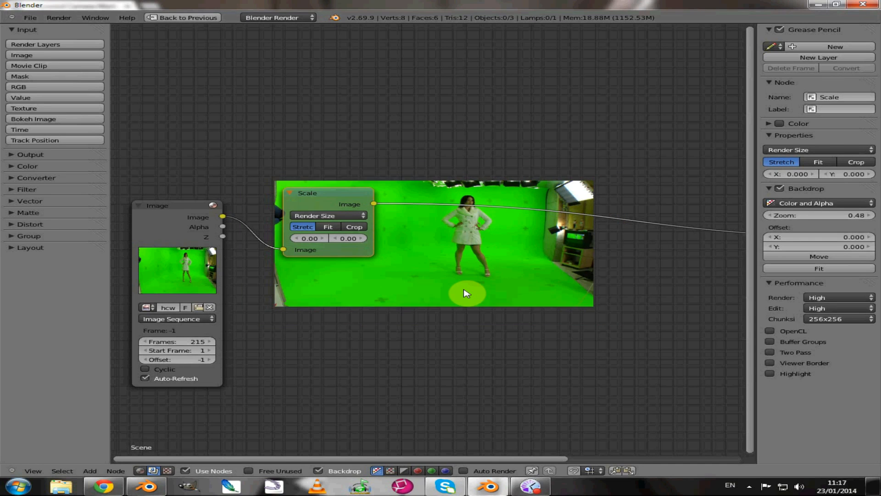
key(alt+v)
key(alt+v)
key(alt+v)
key(alt+v)
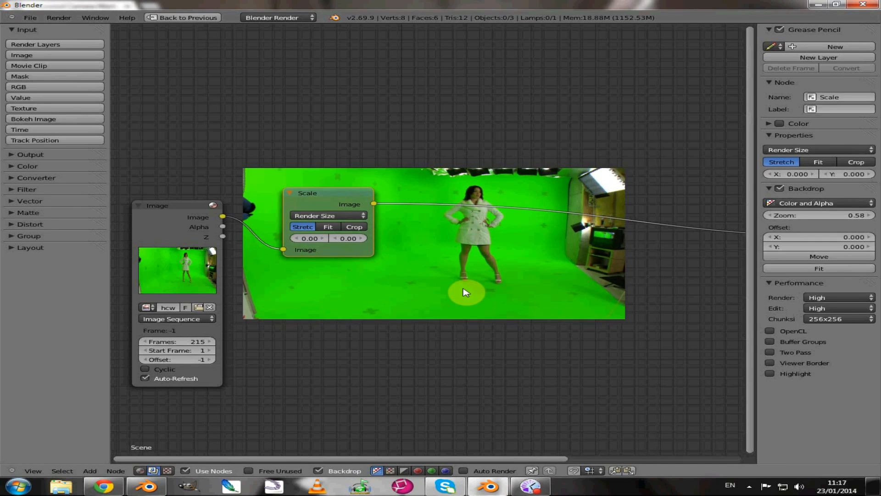
key(alt+v)
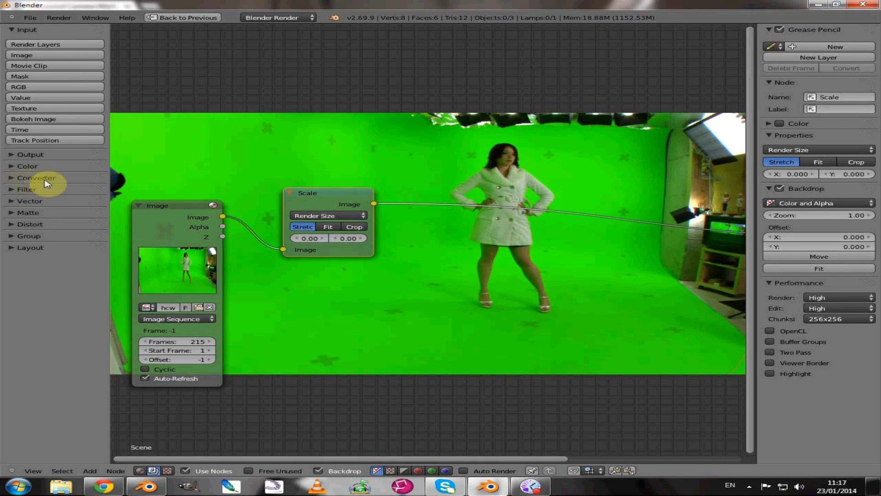
Hide the tool shelf and insert a Keying matte node on the link between the Scale and Viewer nodes
key(t)
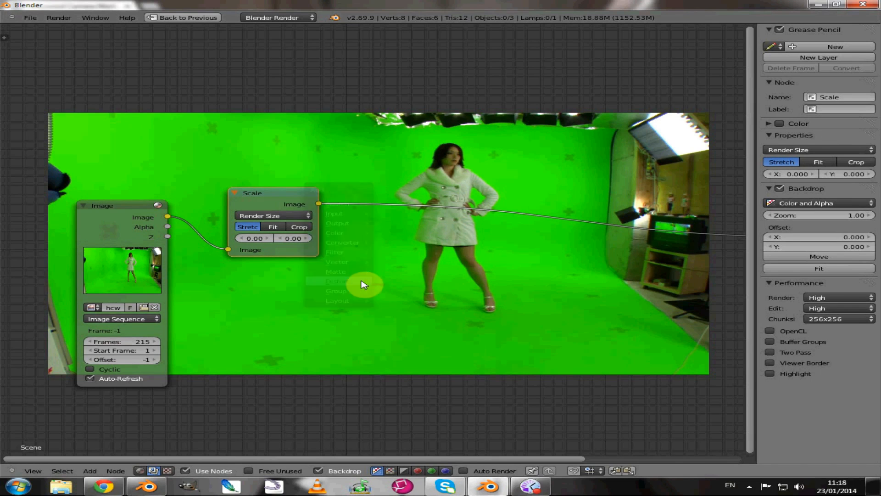
key(shift+a)
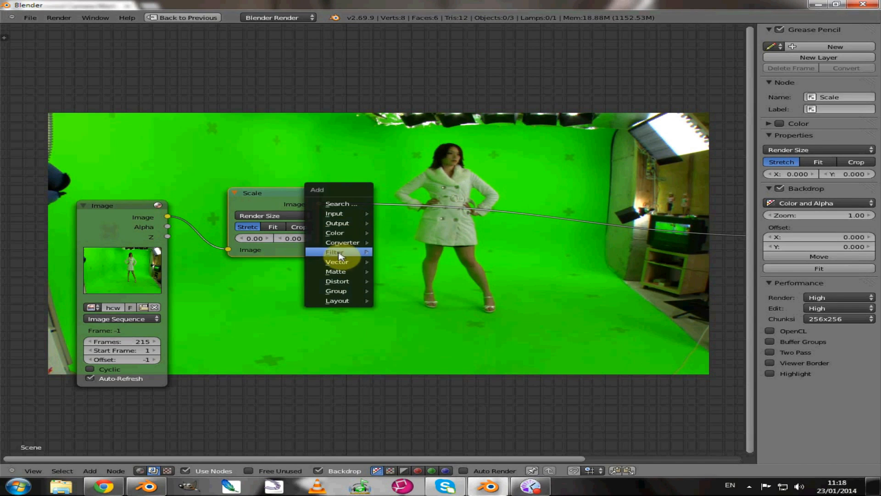
mouse_move(346, 275)
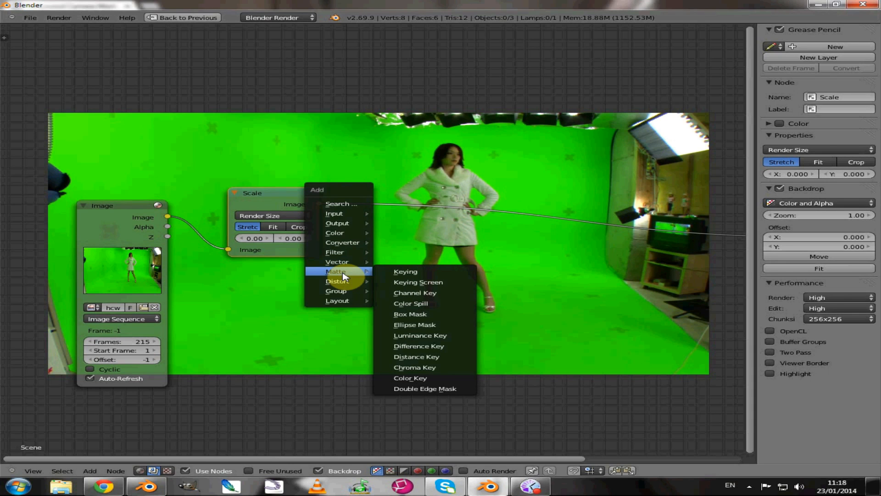
click(406, 274)
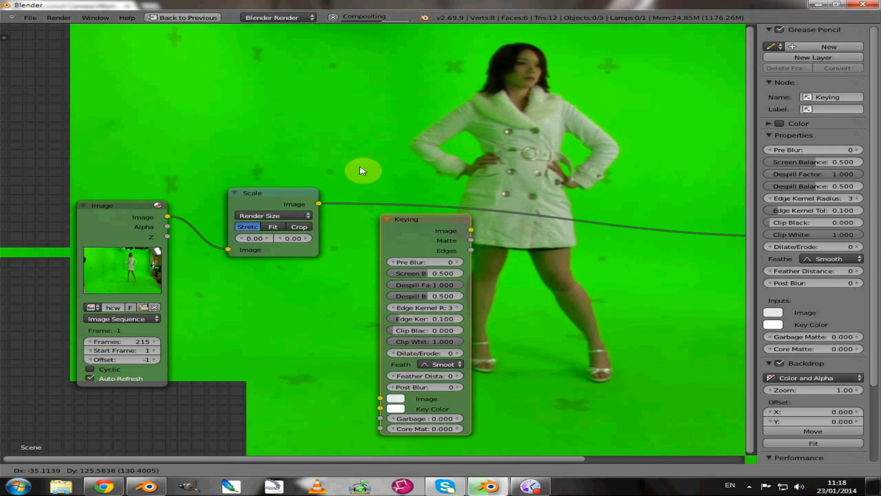
click(368, 130)
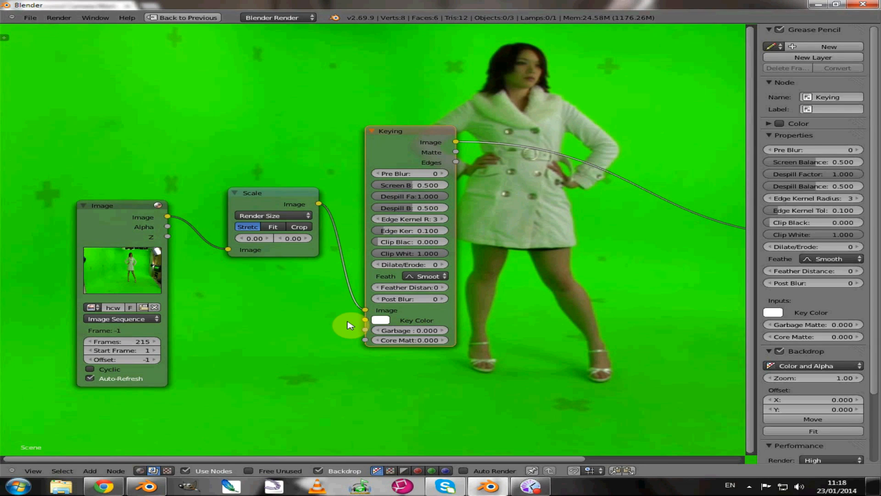
Sample the green screen as the Keying node's Key Color and preview its matte in the Viewer
click(381, 321)
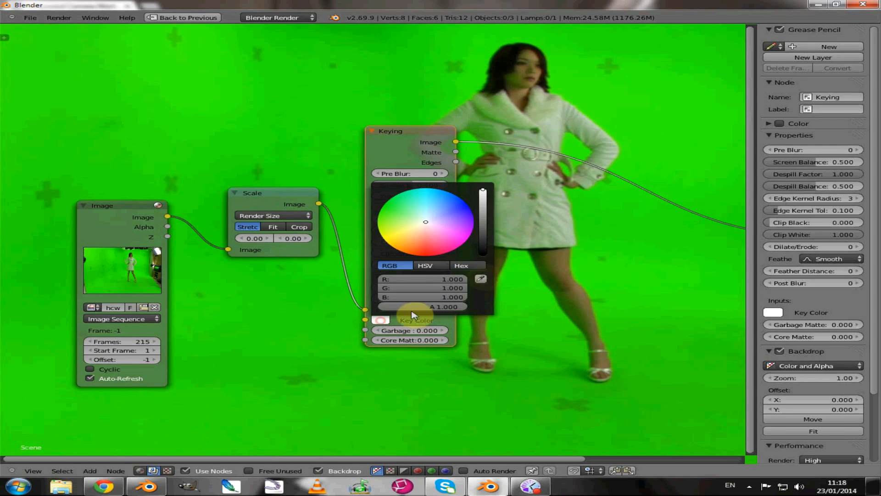
click(481, 280)
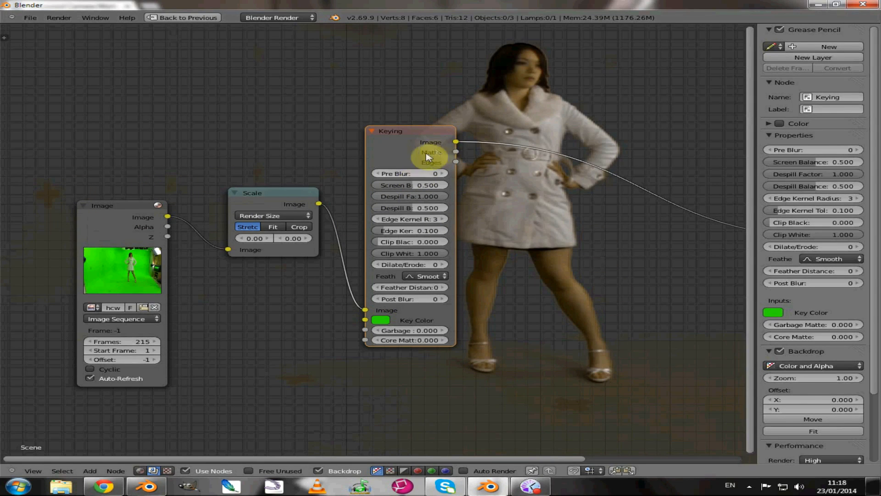
ctrl+shift+click(385, 155)
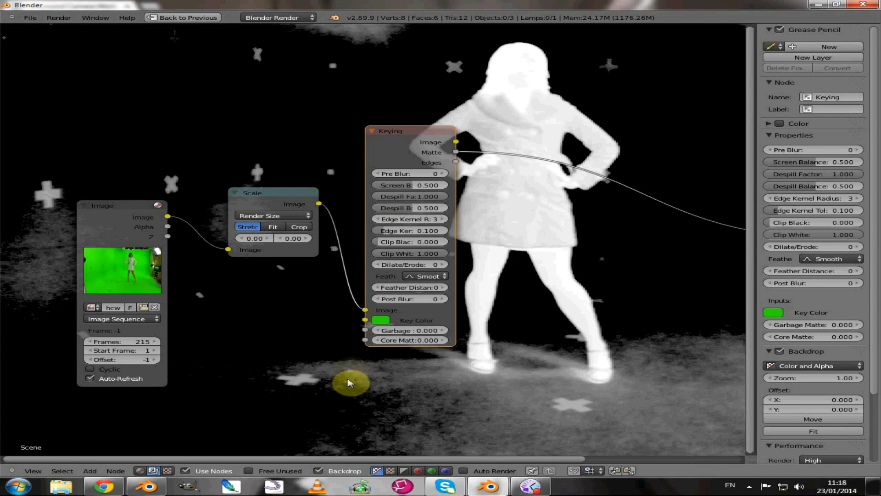
Try to resample the Key Color from the green in the Image node's preview
click(383, 322)
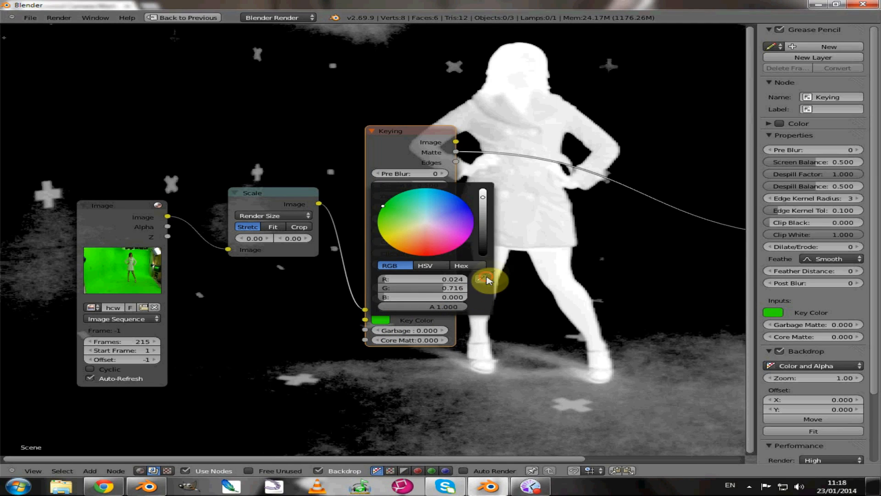
click(486, 280)
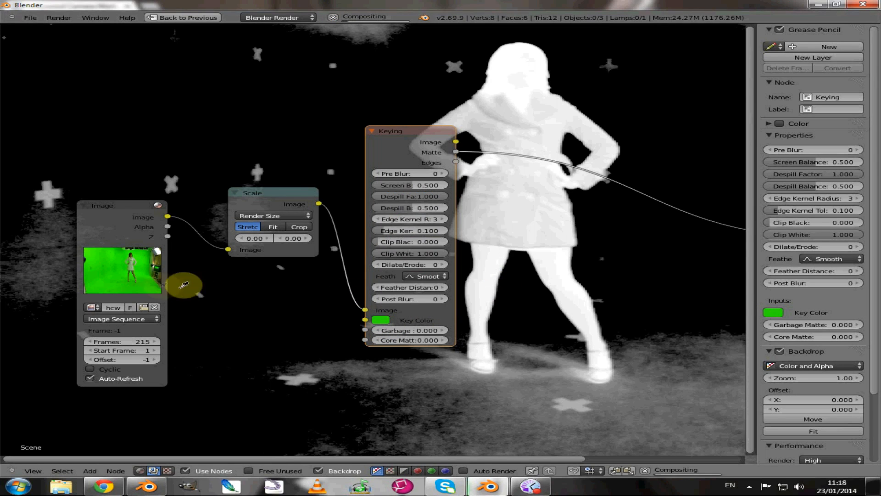
click(140, 294)
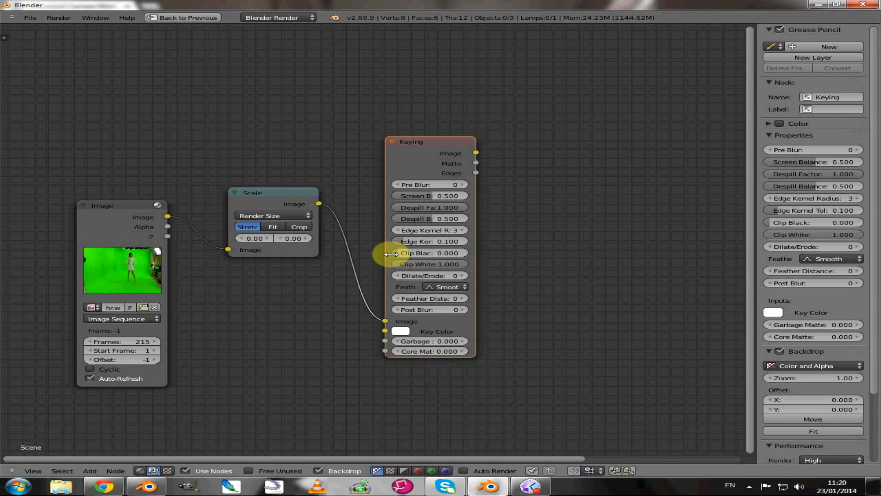
Connect the Keying node's image output to the Viewer and sample the green floor near the woman's feet as Key Color
ctrl+shift+click(421, 164)
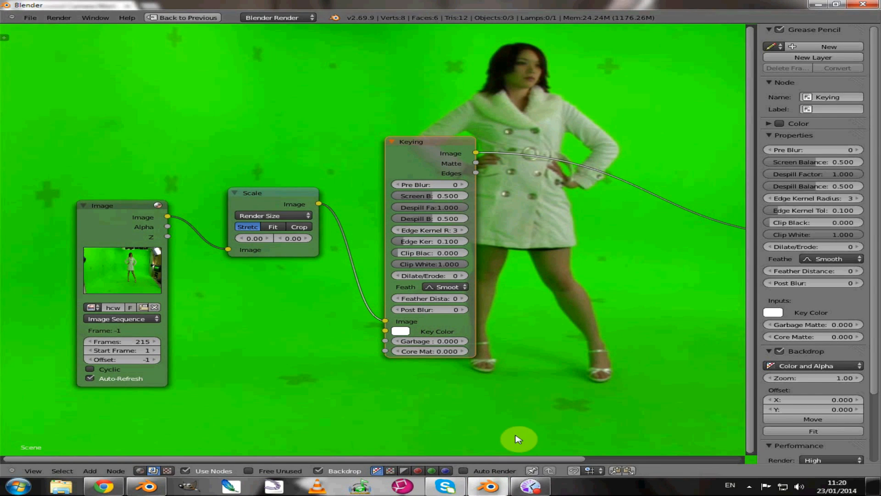
middle_drag(516, 436, 440, 341)
click(350, 255)
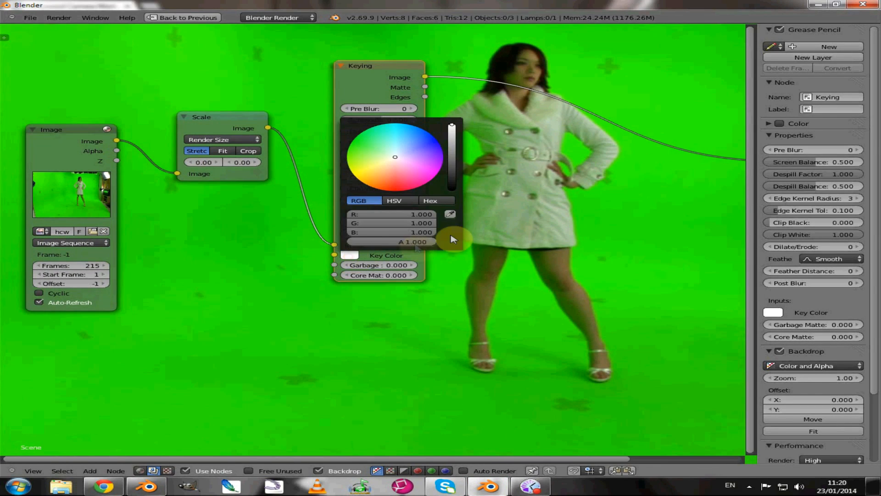
click(454, 202)
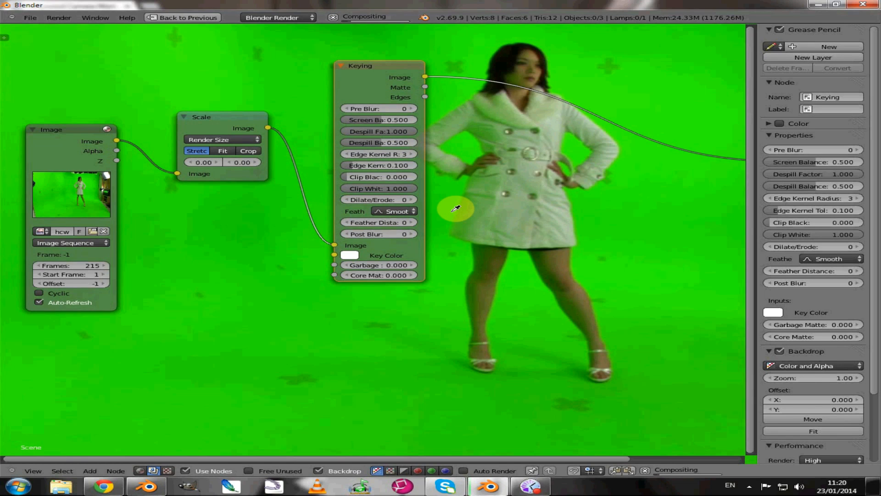
click(510, 397)
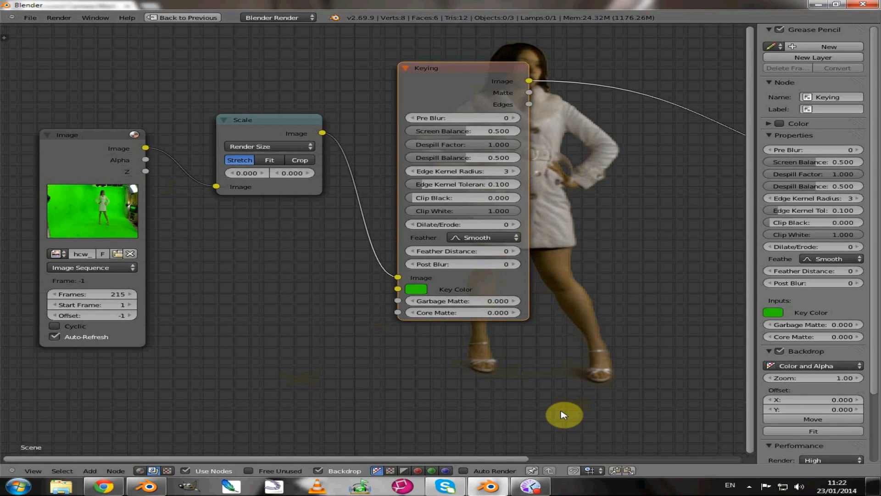
Preview the Keying node's matte in the Viewer and adjust the Key Color to R 0.111, G 0.498, B 0.075
ctrl+shift+click(454, 93)
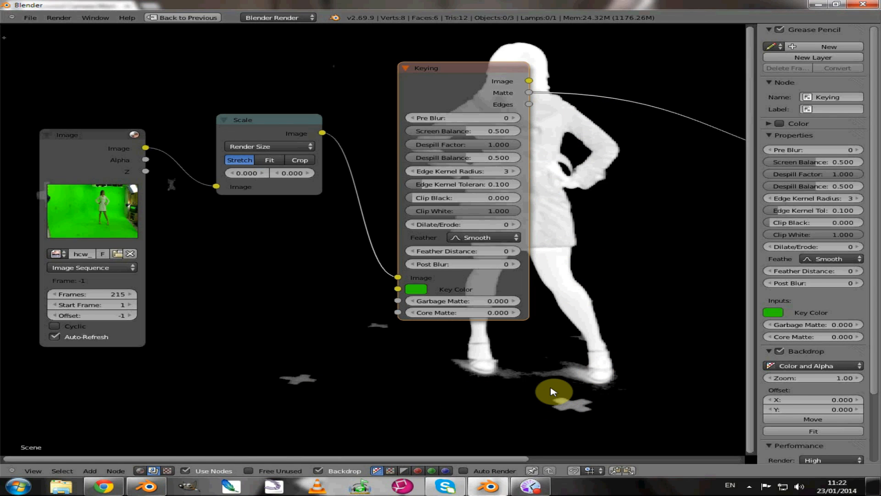
click(416, 289)
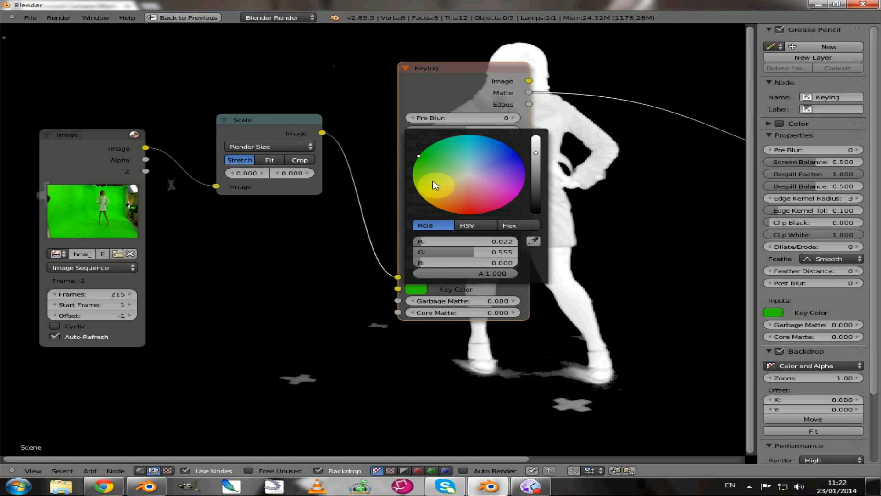
click(537, 156)
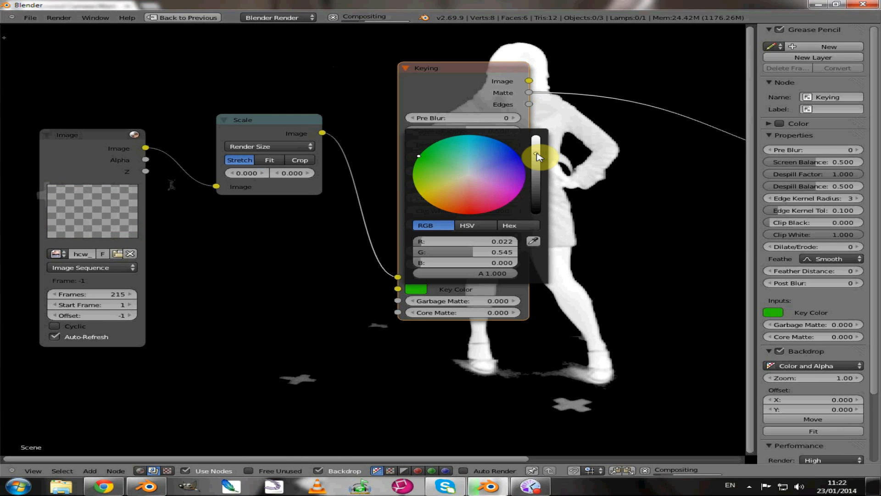
click(537, 155)
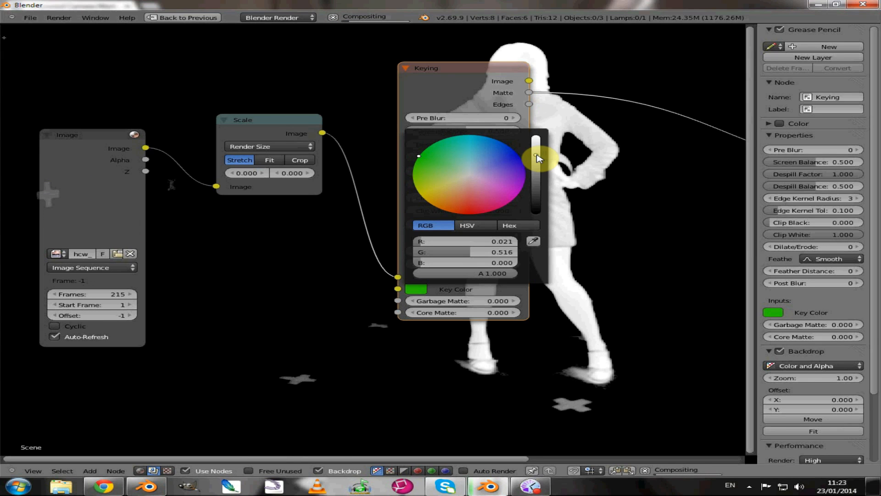
click(536, 157)
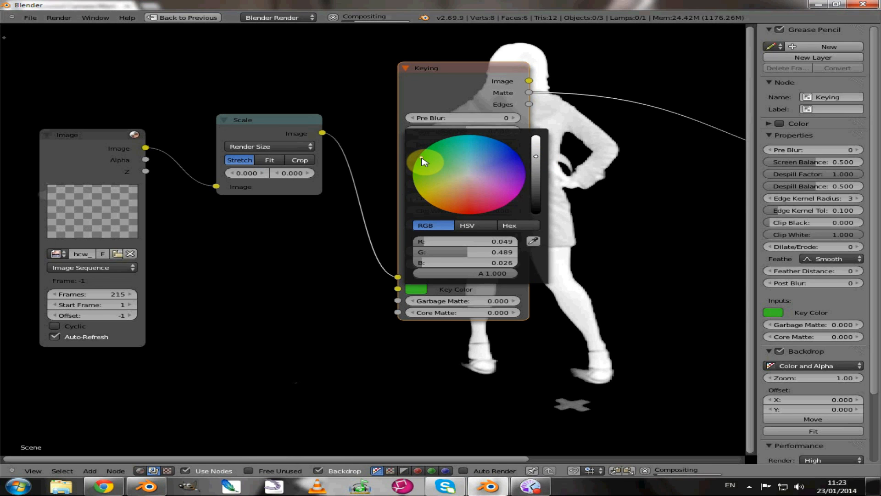
drag(424, 159, 426, 161)
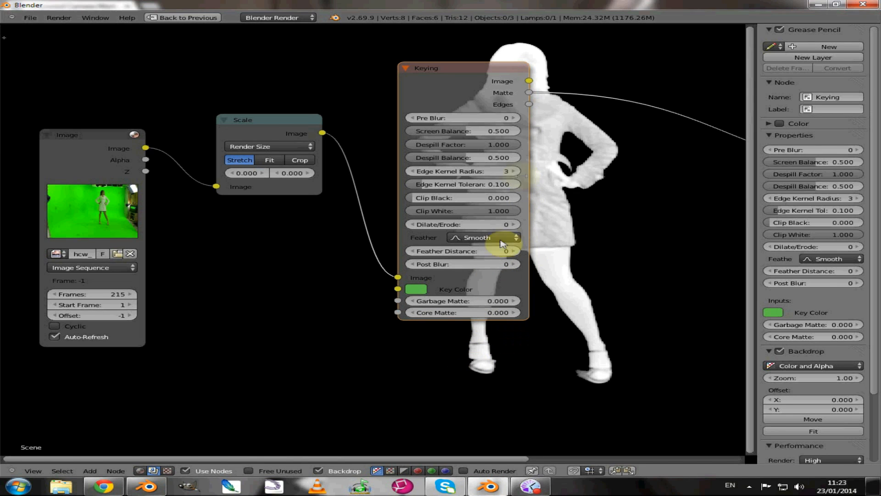
Try brightening the Keying node's Key Color to R 0.175, G 0.807, B 0.117, and lower its brightness slightly again
click(418, 289)
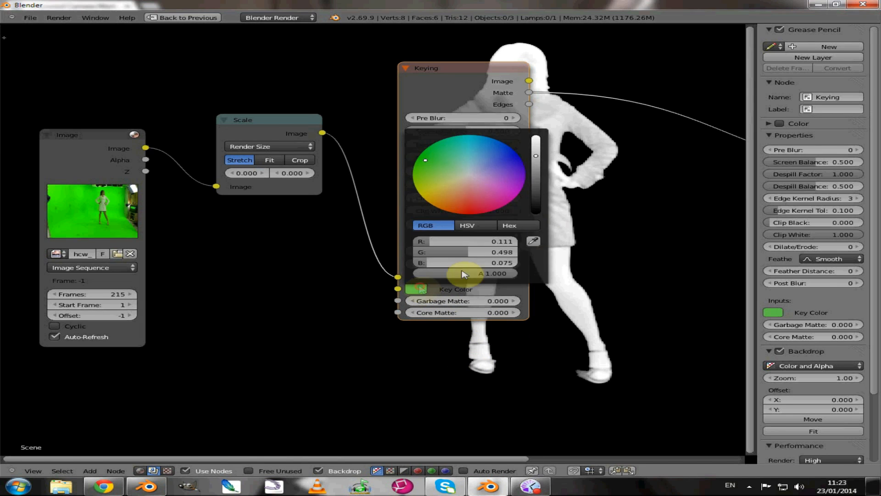
click(536, 157)
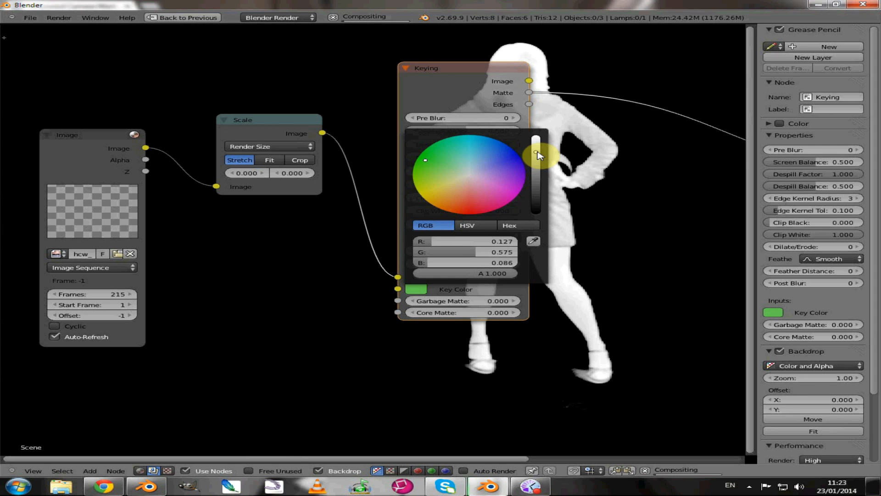
drag(538, 152, 536, 141)
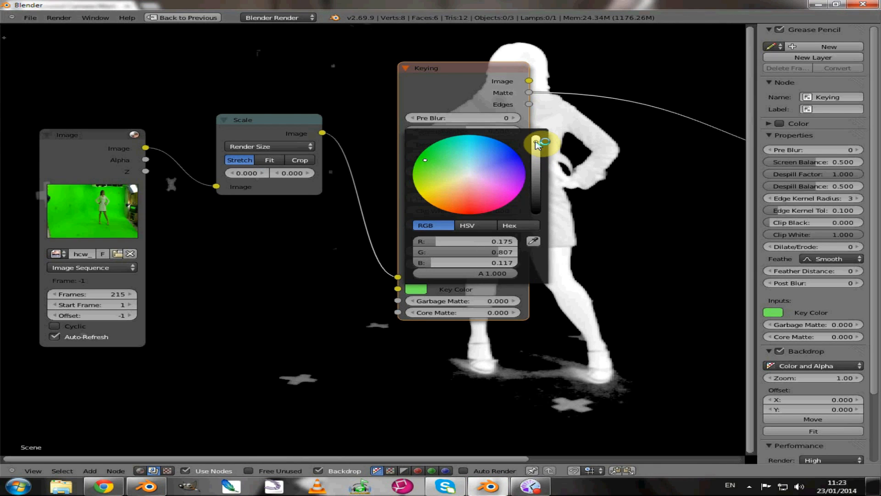
drag(537, 144, 538, 147)
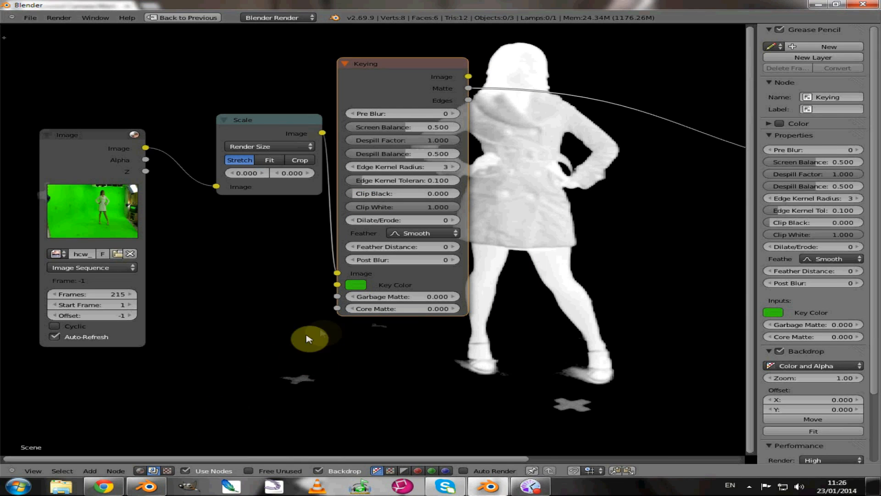
Add a Mask input node and place it just below the Image node
scroll(358, 316, down, 2)
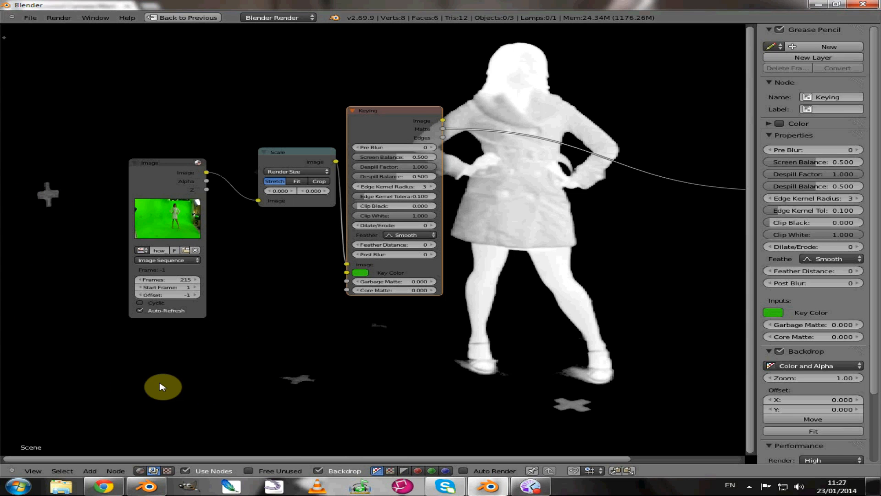
key(shift+a)
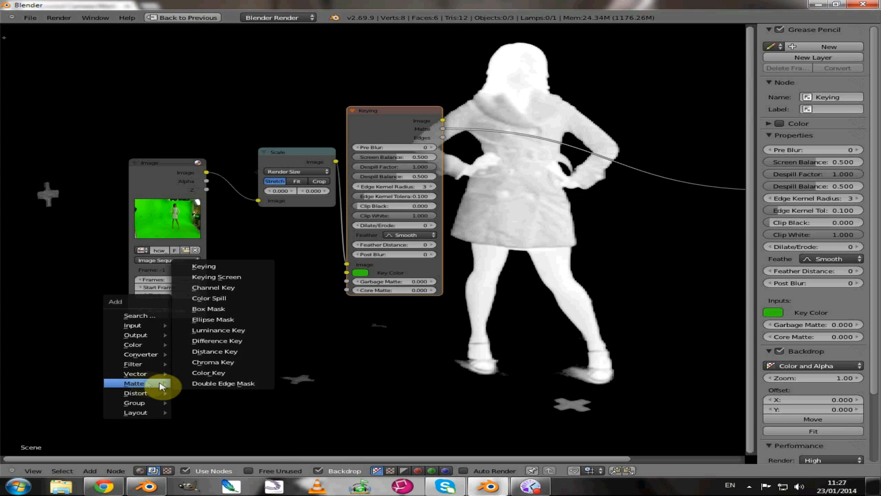
mouse_move(123, 329)
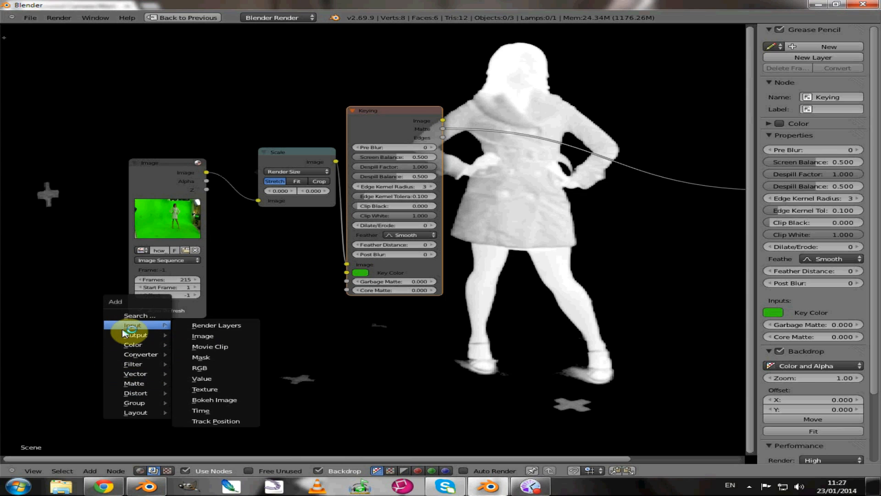
click(219, 357)
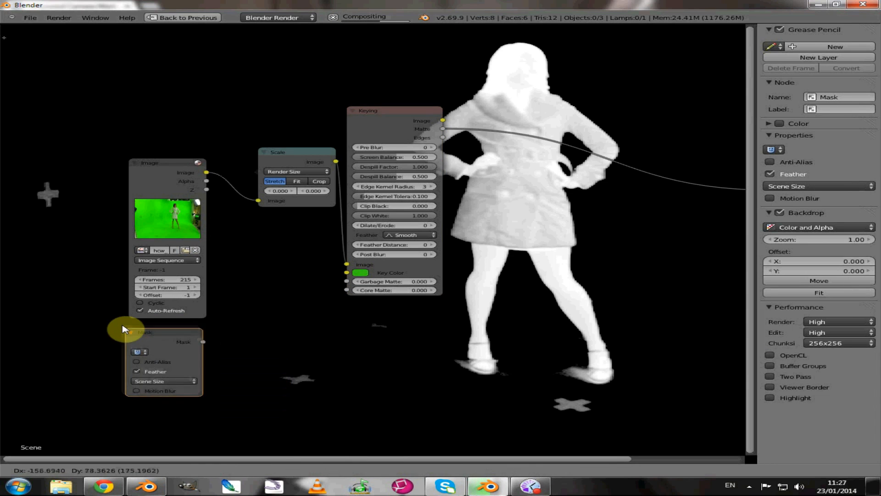
click(136, 334)
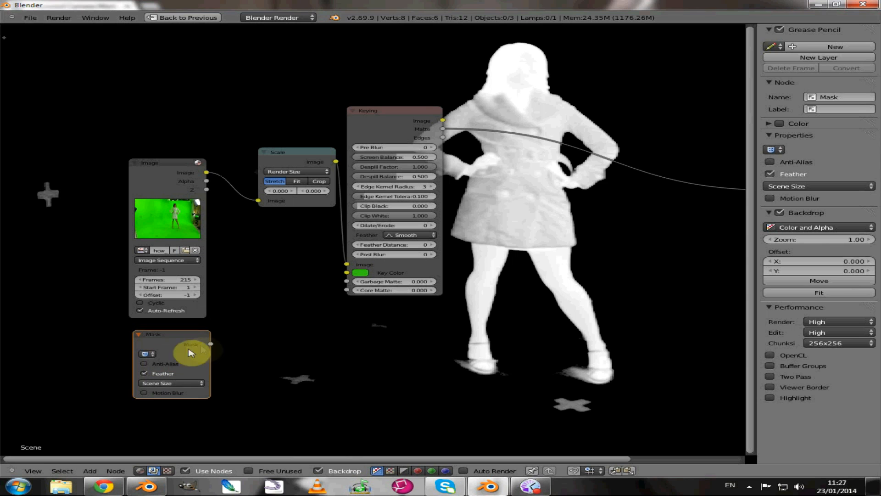
Connect the Mask node's output to the Keying node's Garbage Matte input and assign the existing Mask to the node
drag(210, 344, 363, 282)
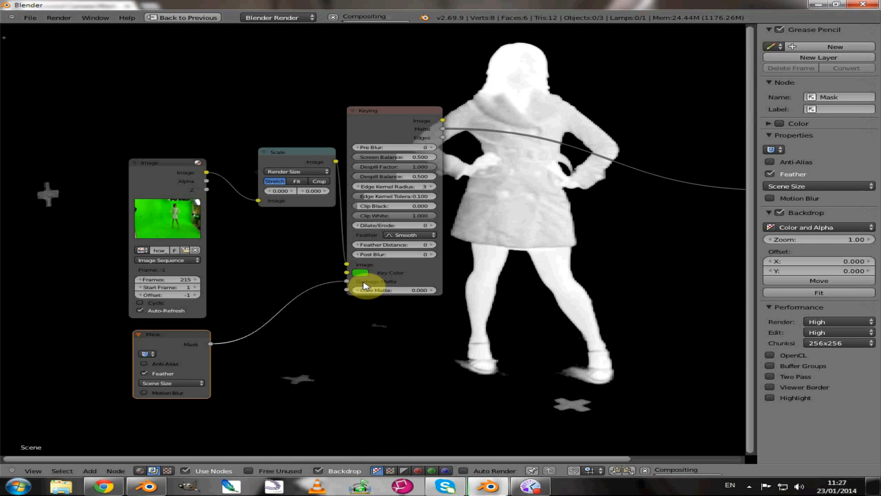
click(153, 354)
click(157, 365)
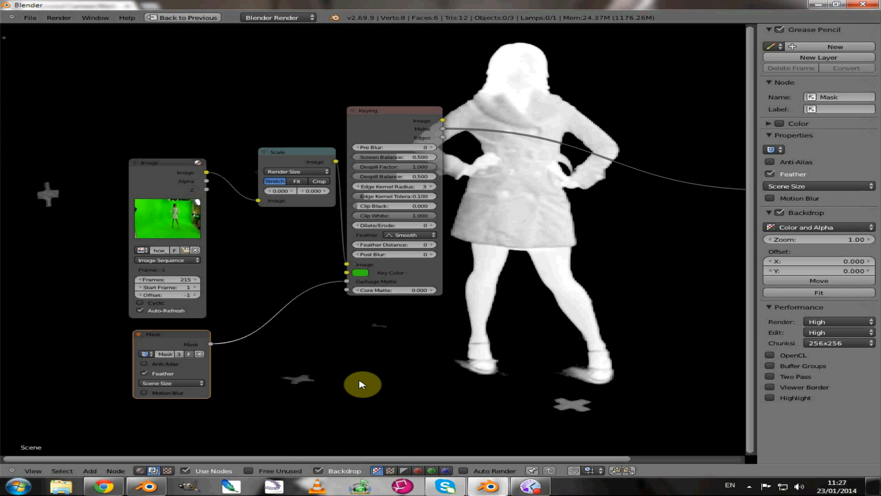
Leave the maximized view, invert the mask layer in the Movie Clip Editor, and return to the Node Editor
key(ctrl+Up)
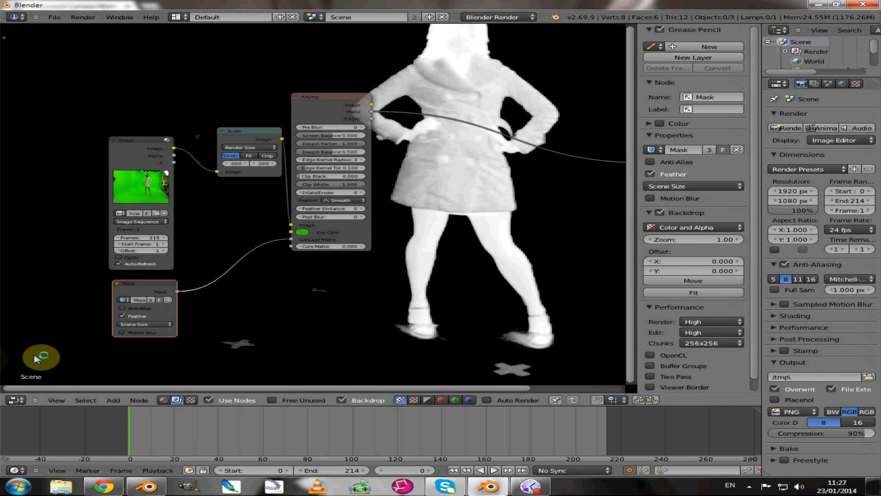
click(14, 400)
click(36, 305)
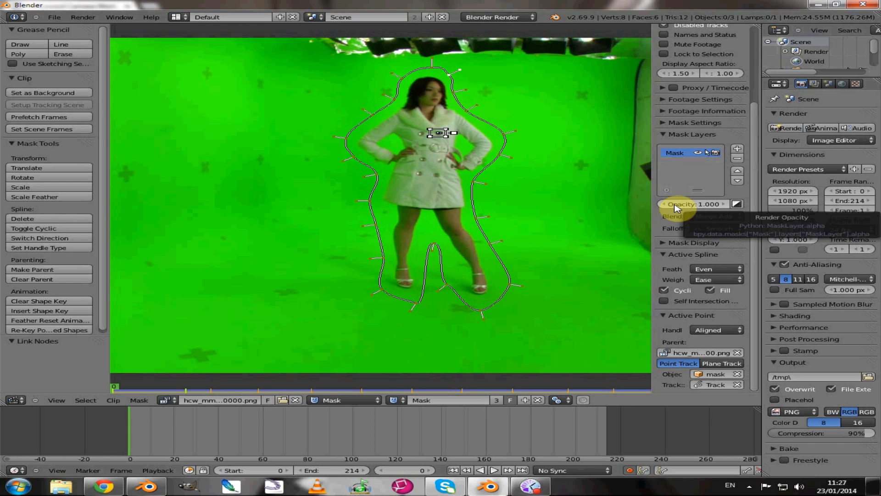
click(738, 205)
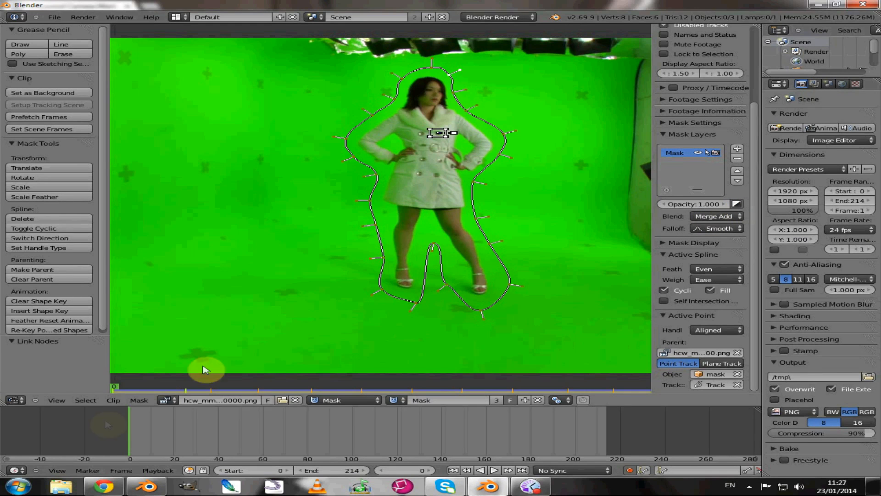
click(18, 400)
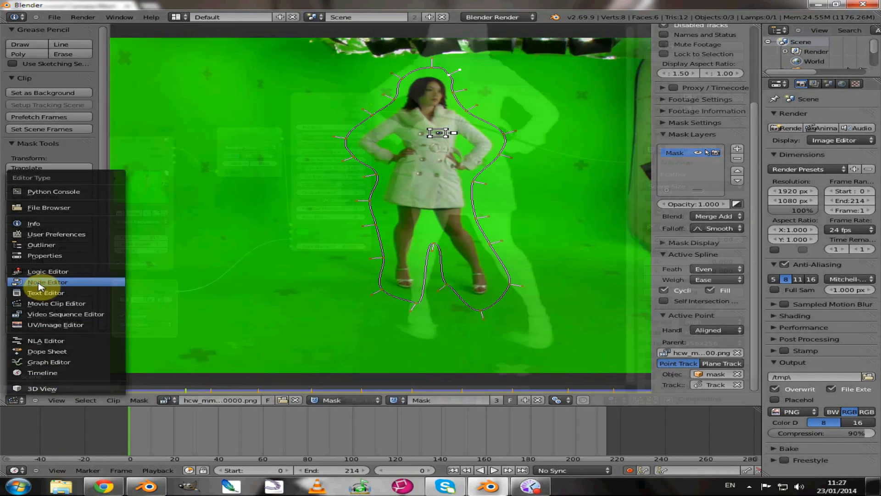
click(39, 283)
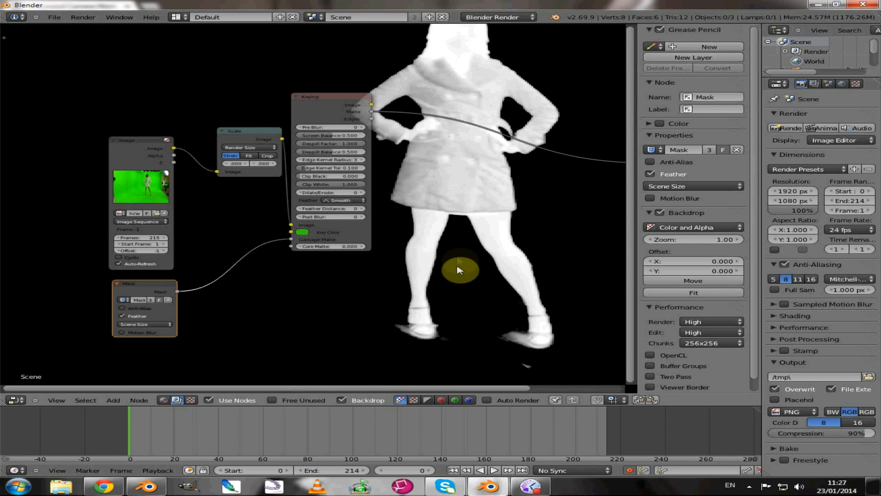
Compare the matte without and with the garbage mask by disconnecting and reconnecting the Mask node's link to Garbage Matte
scroll(459, 257, down, 1)
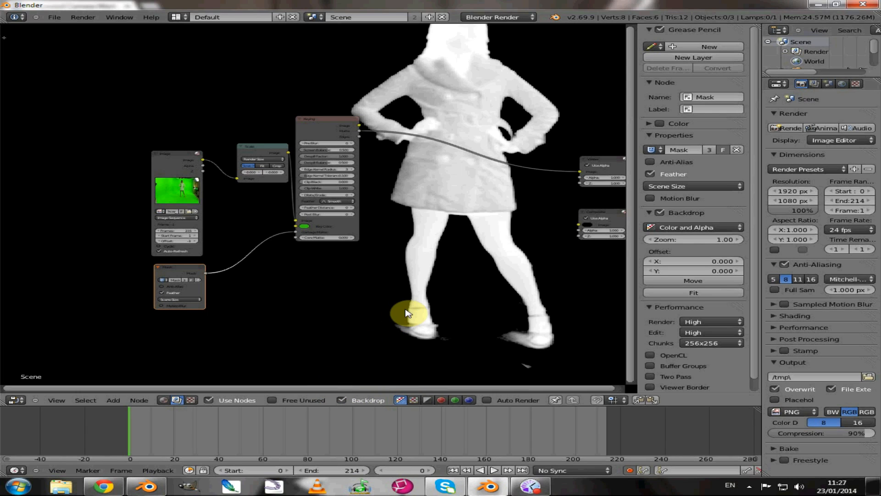
key(v)
key(v)
key(v)
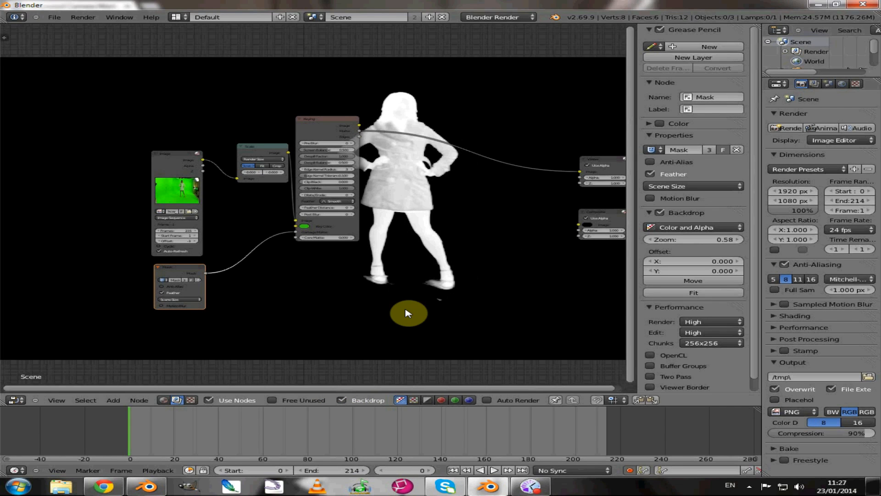
key(v)
key(v)
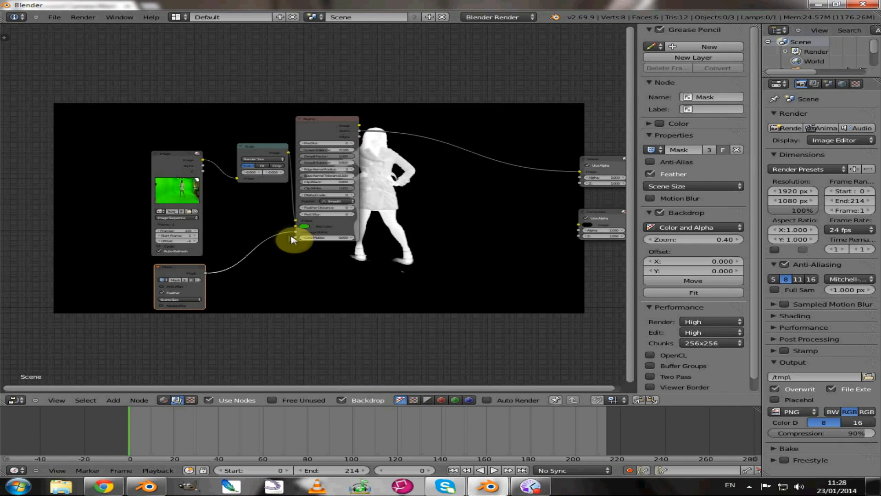
drag(294, 235, 265, 250)
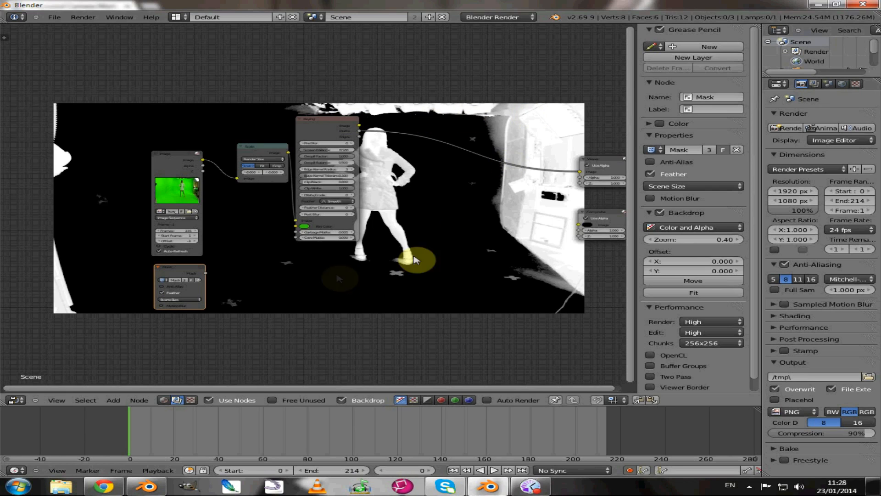
drag(205, 274, 295, 233)
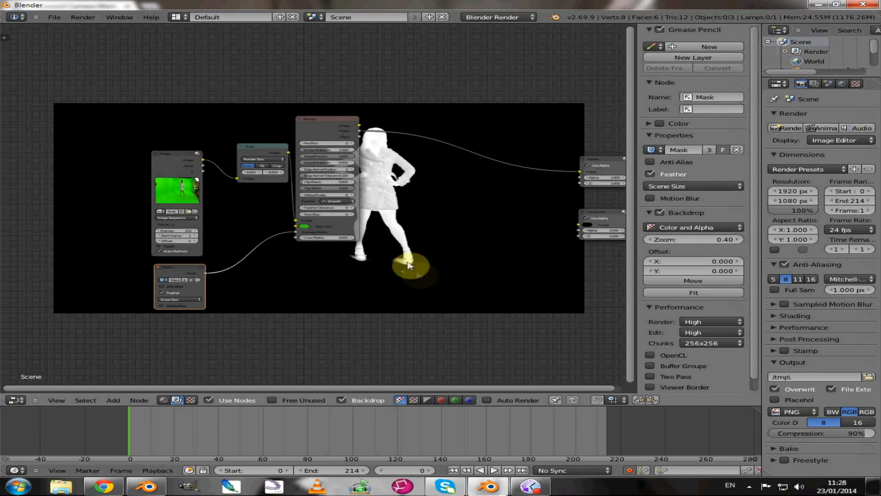
Enlarge the backdrop to a zoom of 0.83 and check the matte around the woman's feet at frames 55 and 103
scroll(415, 269, up, 2)
middle_drag(416, 271, 335, 277)
scroll(423, 279, up, 2)
scroll(418, 275, down, 1)
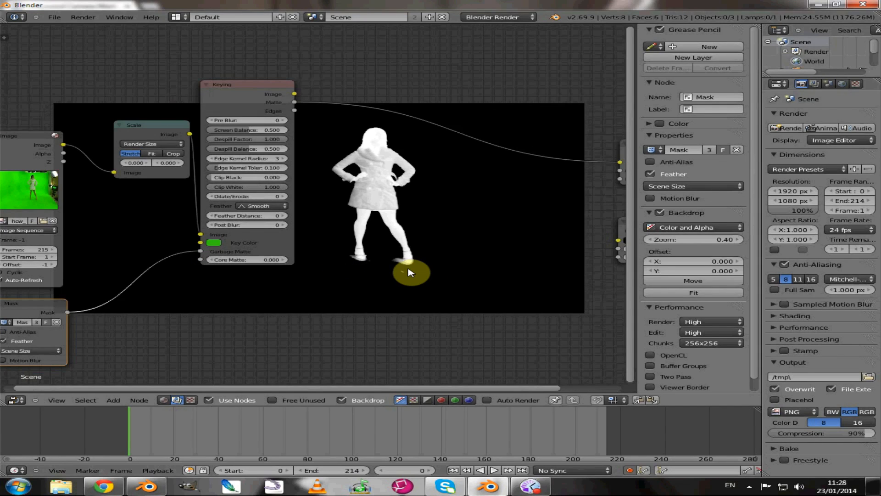
key(alt+v)
key(alt+v)
key(alt+v)
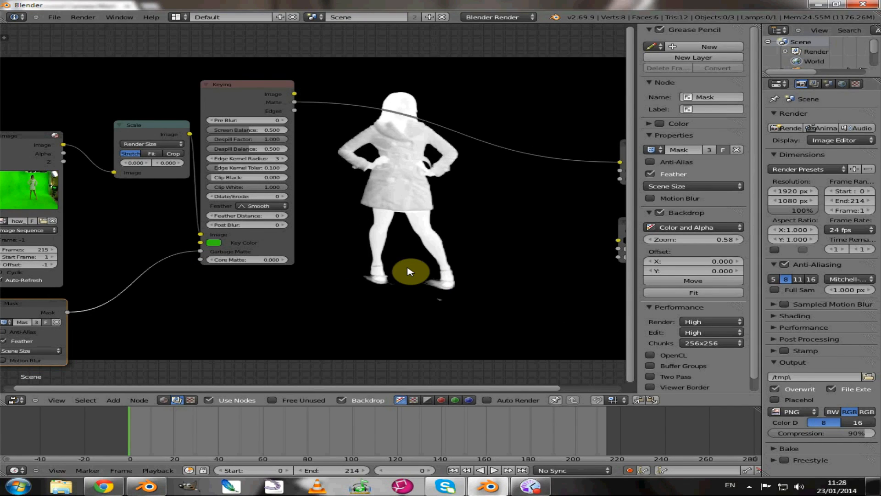
key(alt+v)
mouse_move(453, 261)
middle_down()
mouse_move(403, 276)
mouse_move(438, 267)
middle_up()
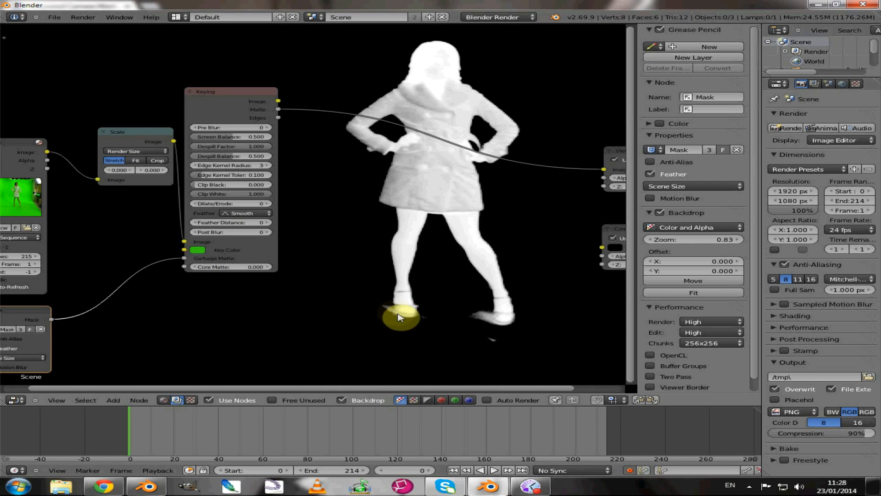
click(252, 442)
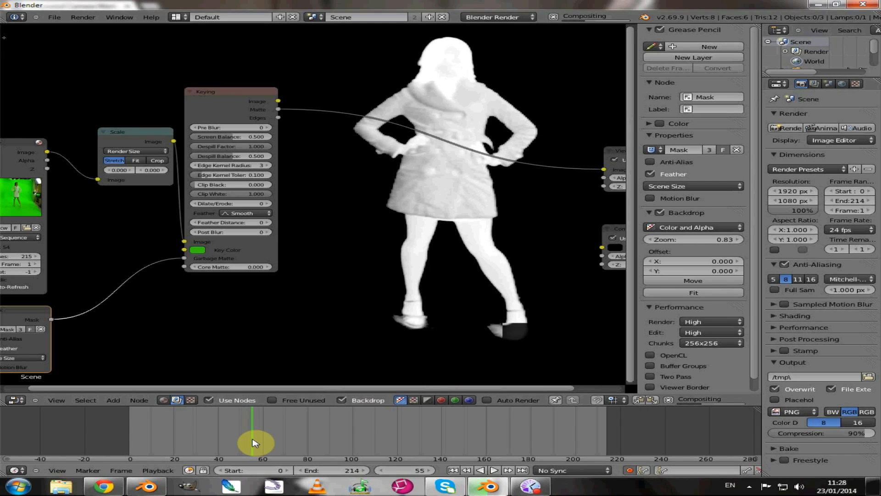
click(360, 441)
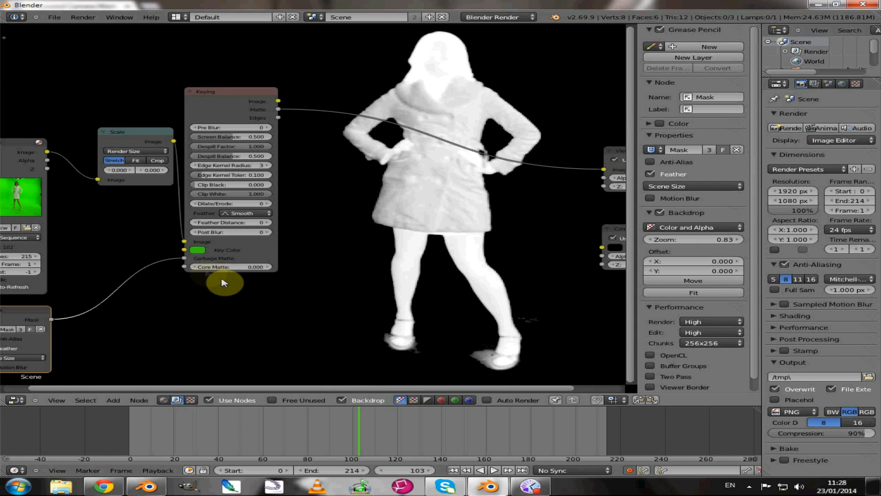
Darken the Keying node's Key Color to R 0.034, G 0.490, B 0.008 at frame 103
click(198, 249)
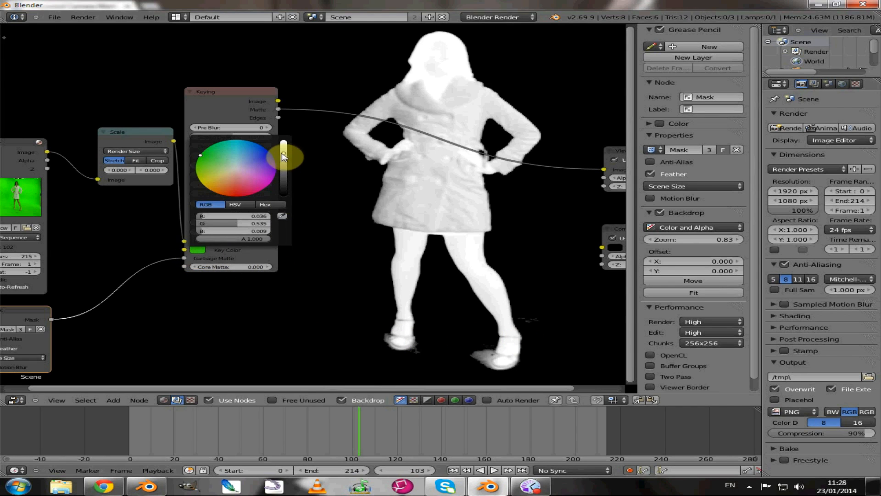
drag(284, 155, 285, 158)
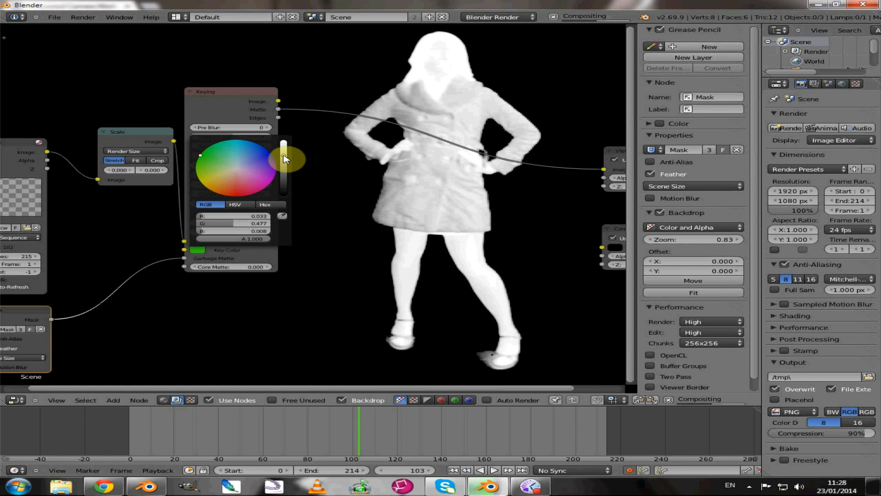
drag(286, 158, 285, 158)
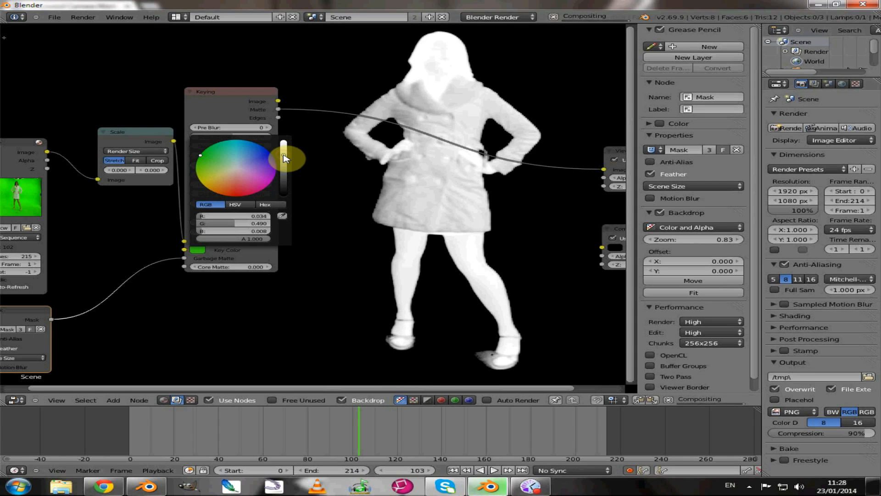
Close the key color picker and compare the Keying node's Image output with its Matte output in the backdrop
click(284, 157)
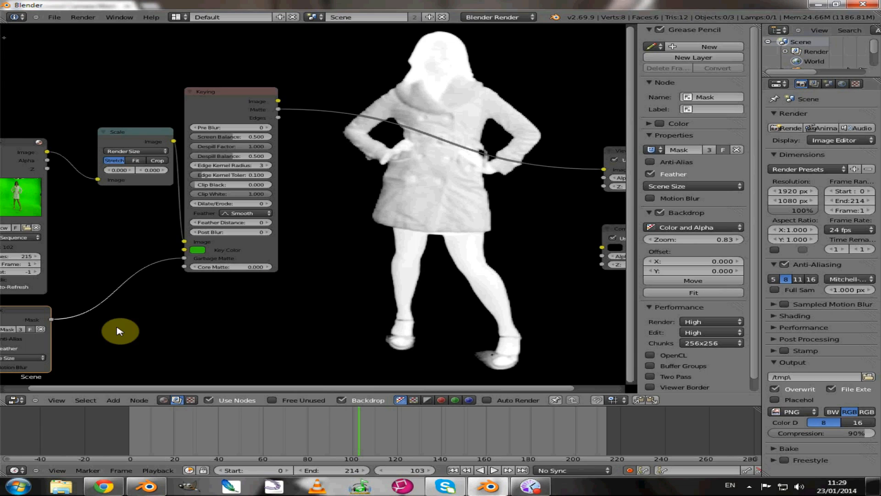
click(217, 112)
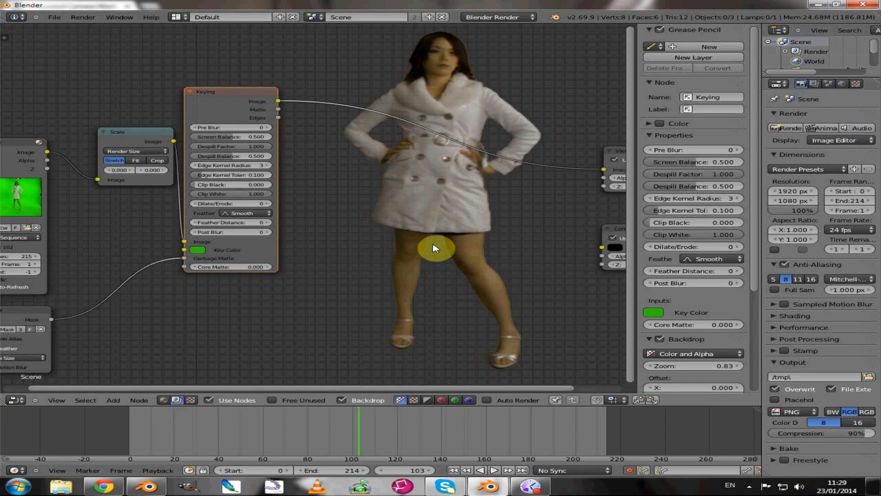
ctrl+shift+click(221, 111)
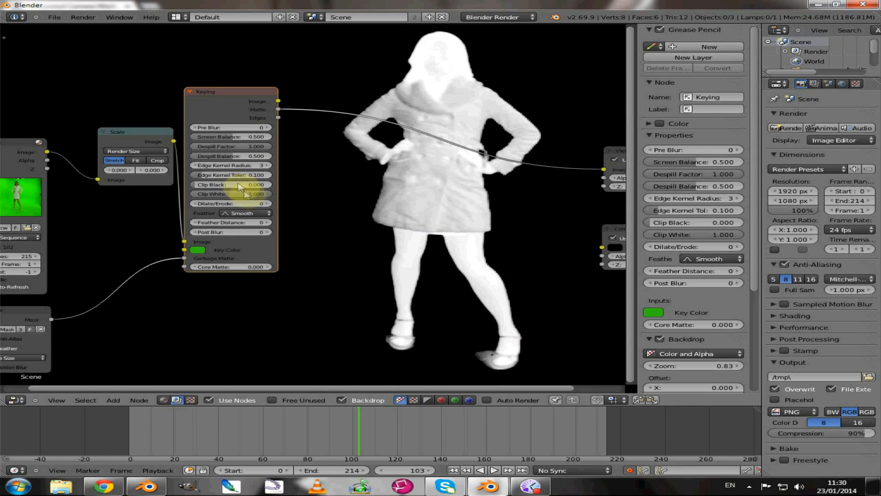
Set the Keying node's Clip White to 0.490 while judging the matte inside the woman's silhouette
drag(264, 198, 245, 199)
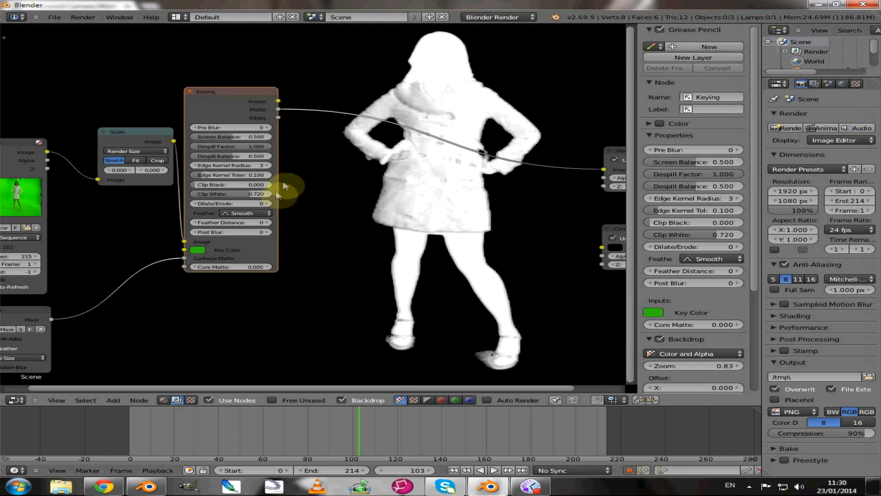
drag(250, 197, 197, 201)
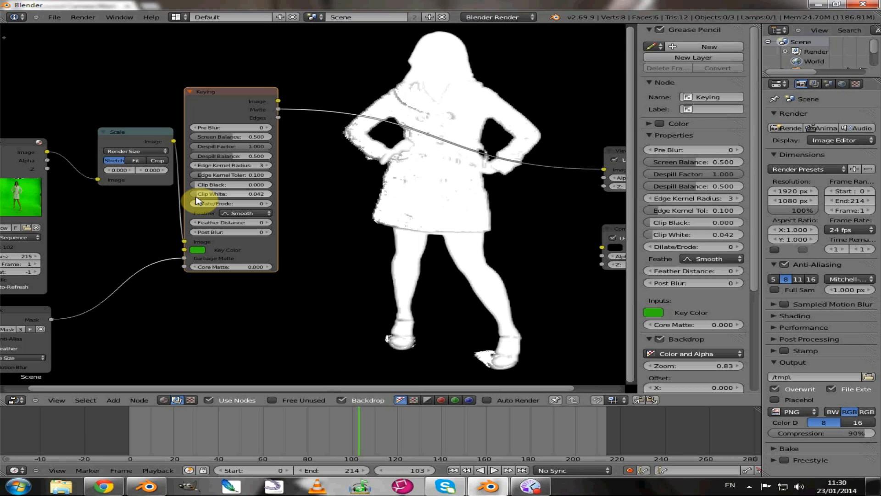
drag(203, 198, 235, 198)
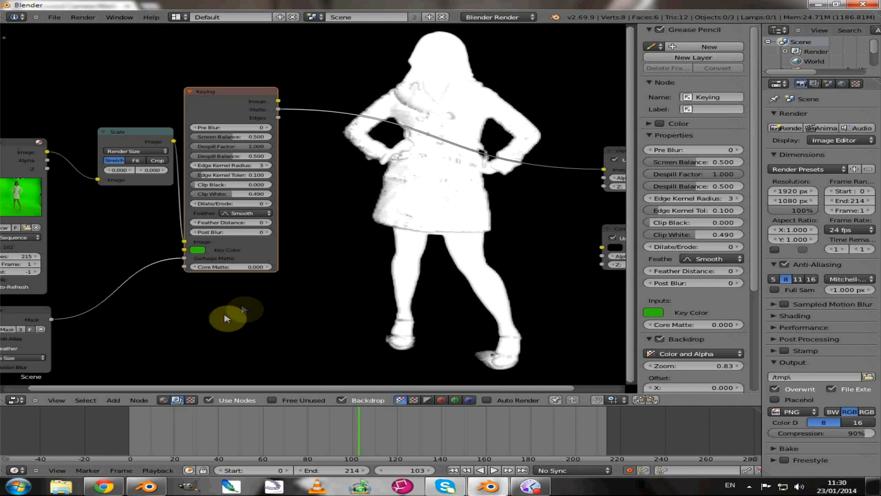
Add a ColorRamp node and insert it on the link between the Keying node's Matte output and the Viewer
key(shift+a)
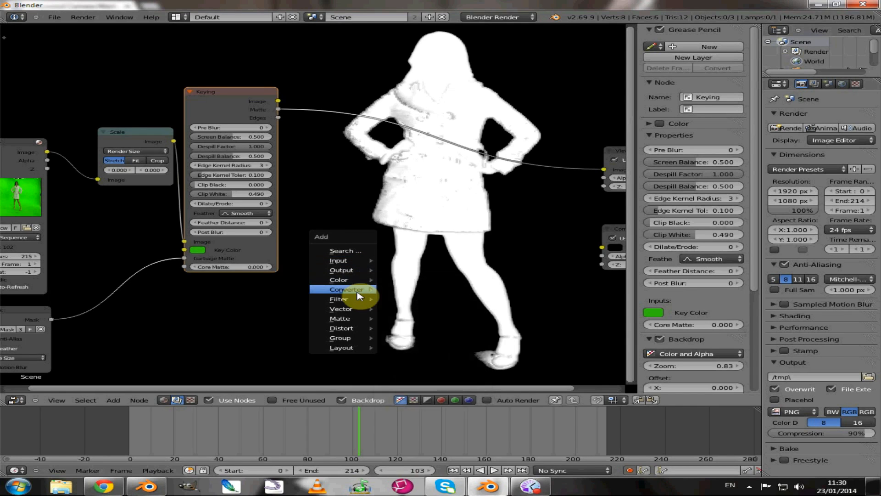
mouse_move(362, 290)
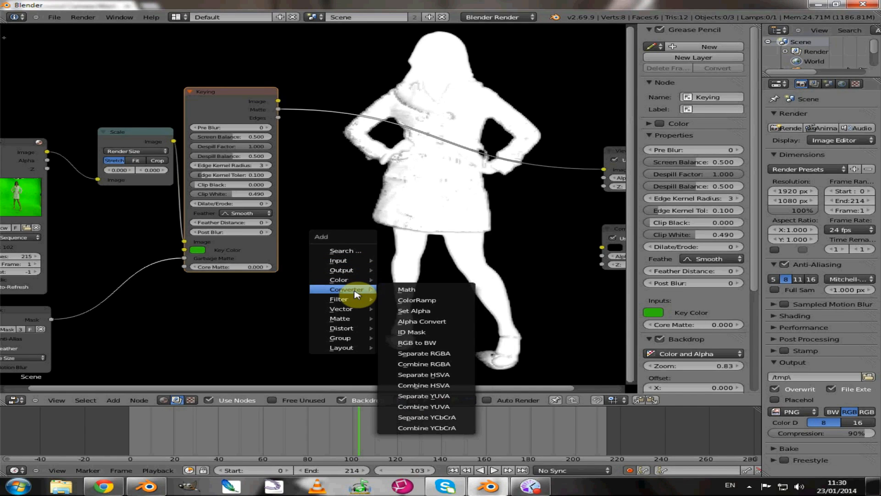
click(396, 301)
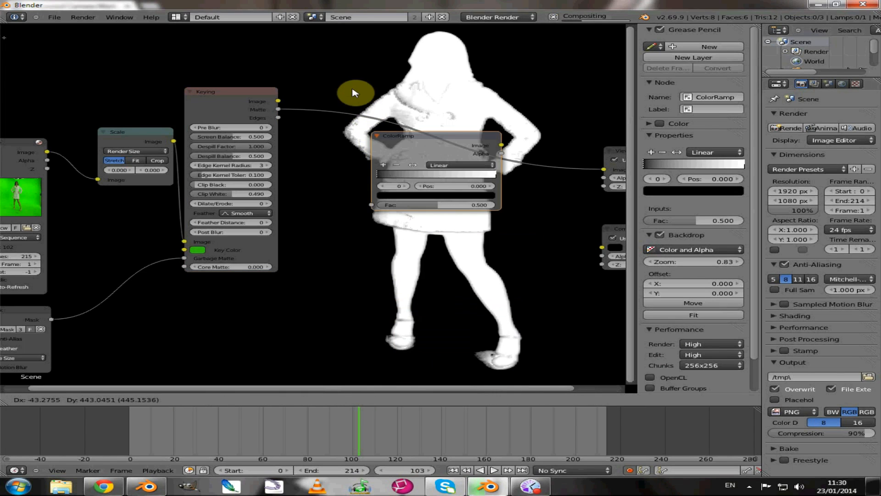
click(337, 79)
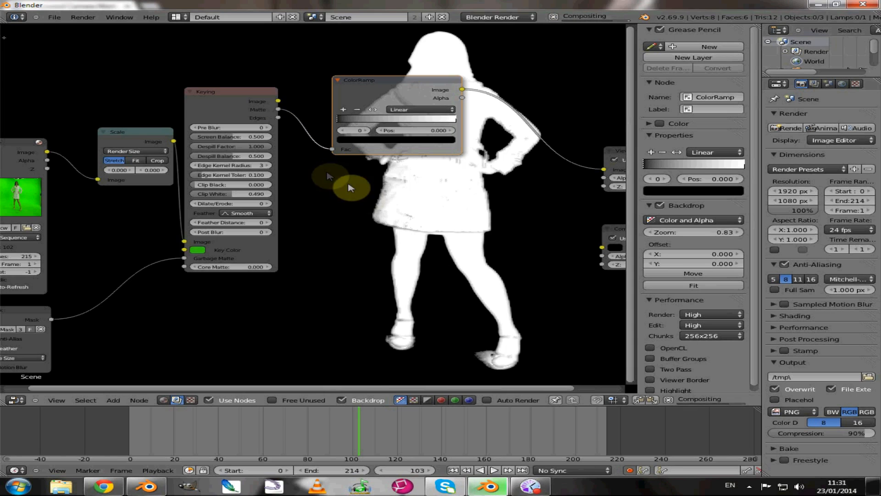
Shift the ColorRamp's white stop to position 0.101 to make the matte solid white
middle_drag(357, 206, 266, 206)
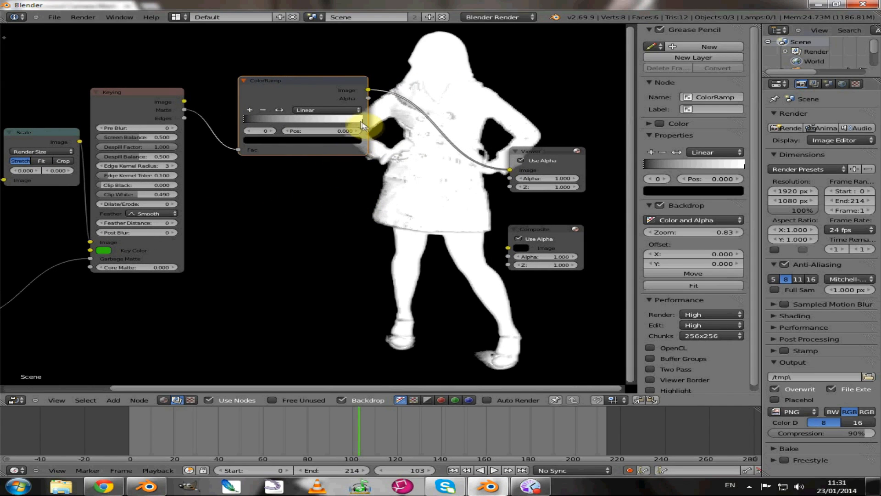
drag(347, 124, 362, 123)
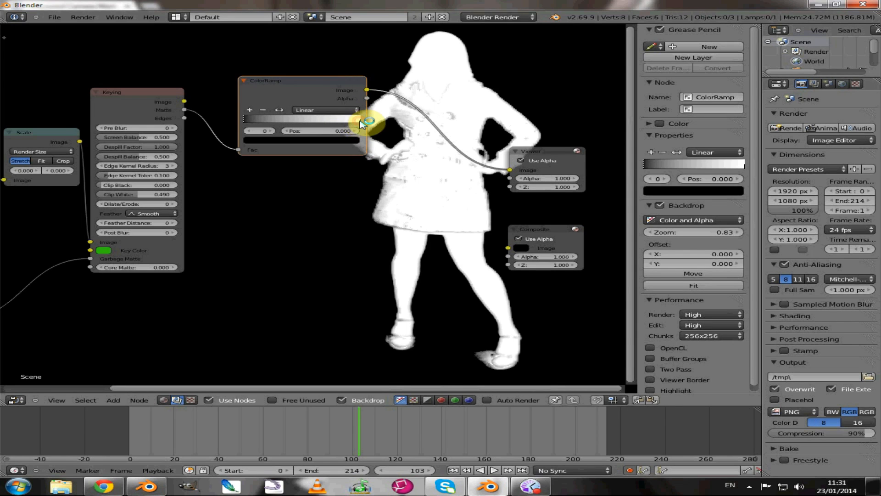
drag(360, 121, 266, 130)
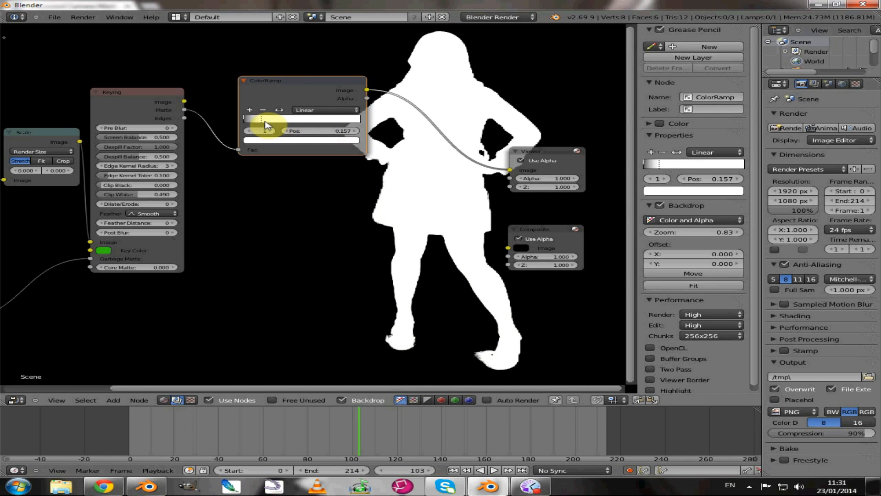
middle_drag(349, 167, 325, 168)
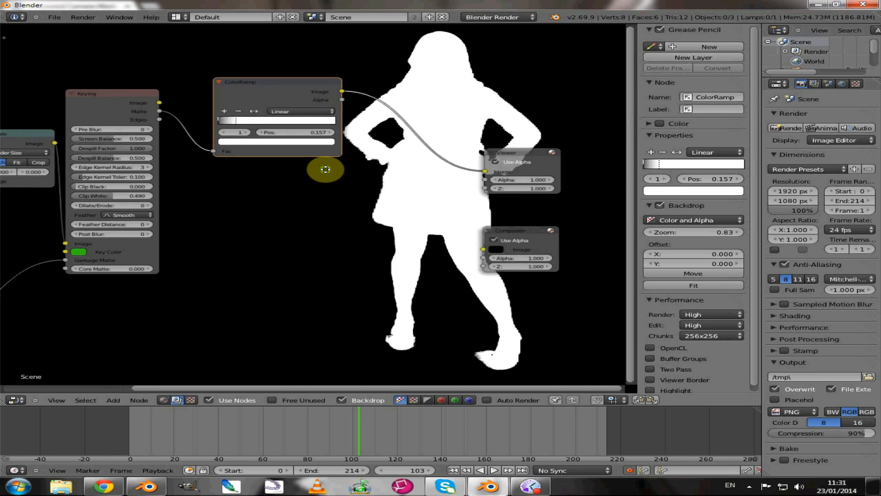
drag(235, 124, 233, 125)
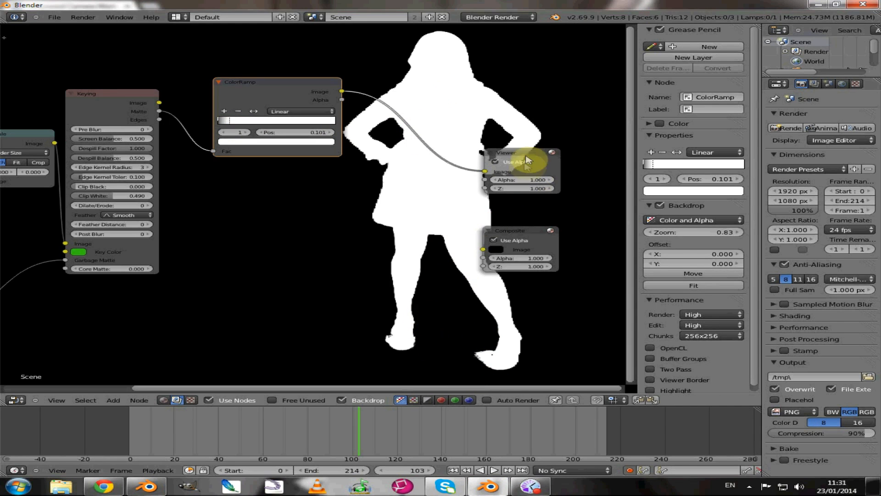
Move the Viewer and Composite nodes farther from the ColorRamp and add an Image input node below the ColorRamp
drag(558, 153, 613, 130)
drag(524, 237, 599, 221)
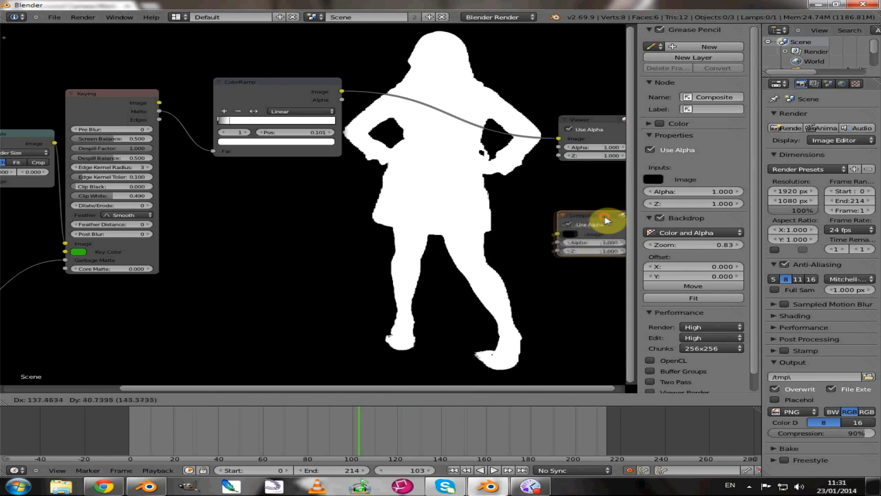
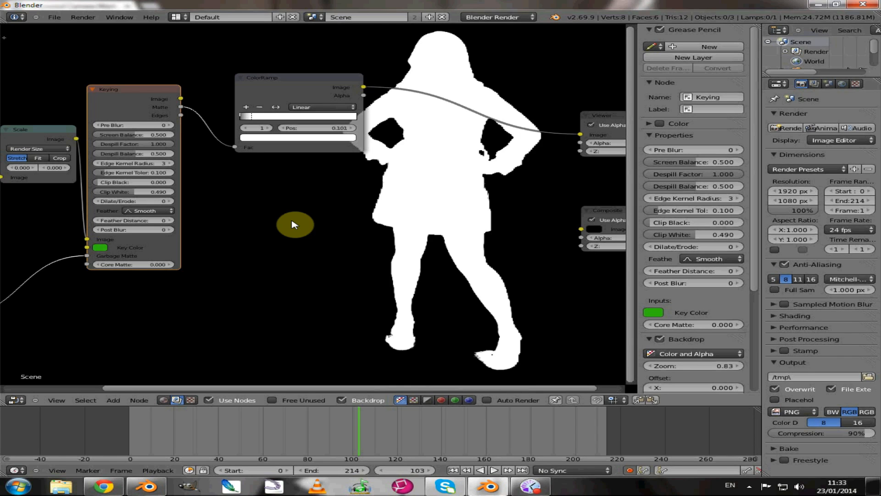
click(284, 228)
key(shift+a)
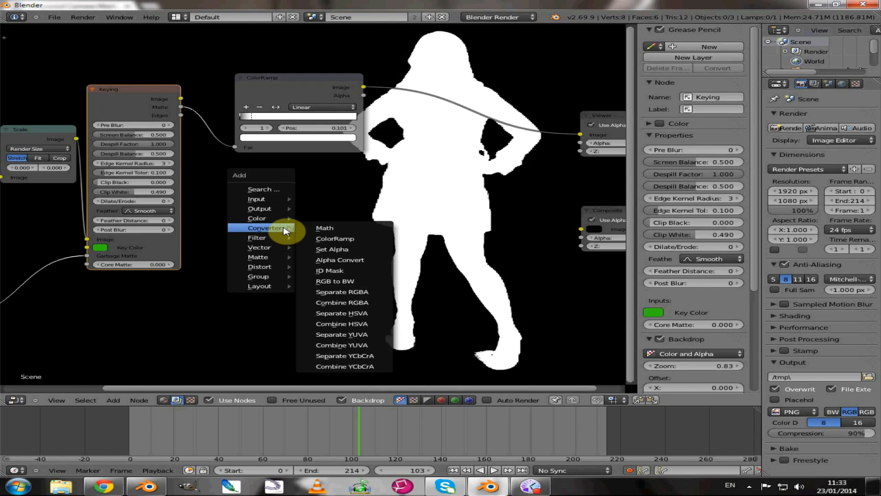
mouse_move(281, 200)
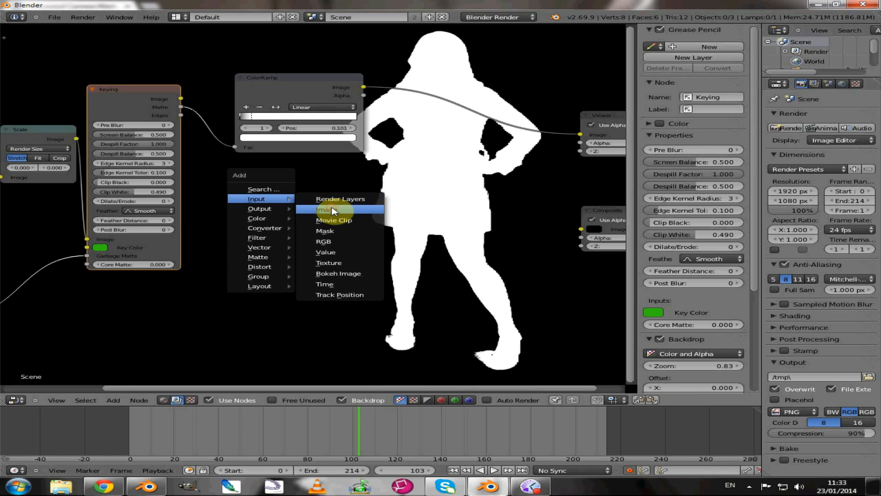
click(334, 211)
click(244, 250)
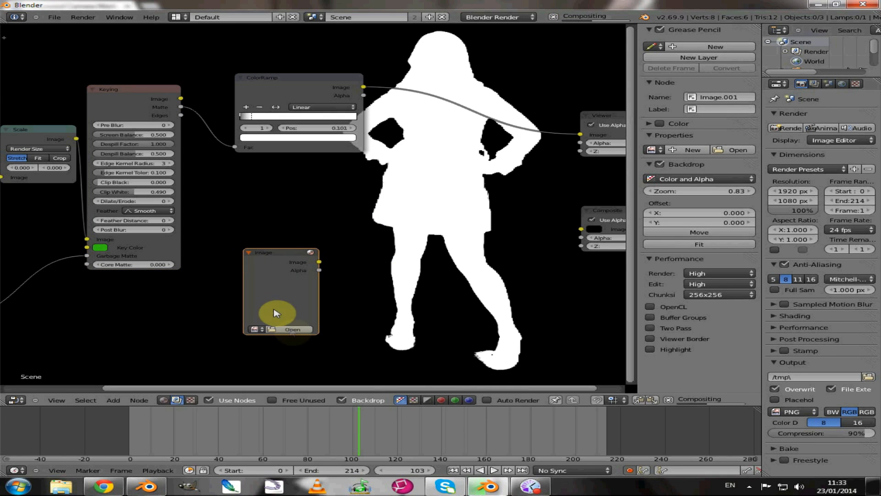
Load Malaga_del_Fresno_Street_scene.jpg from the Downloads folder into the new Image node, browsing the files as thumbnails
click(291, 329)
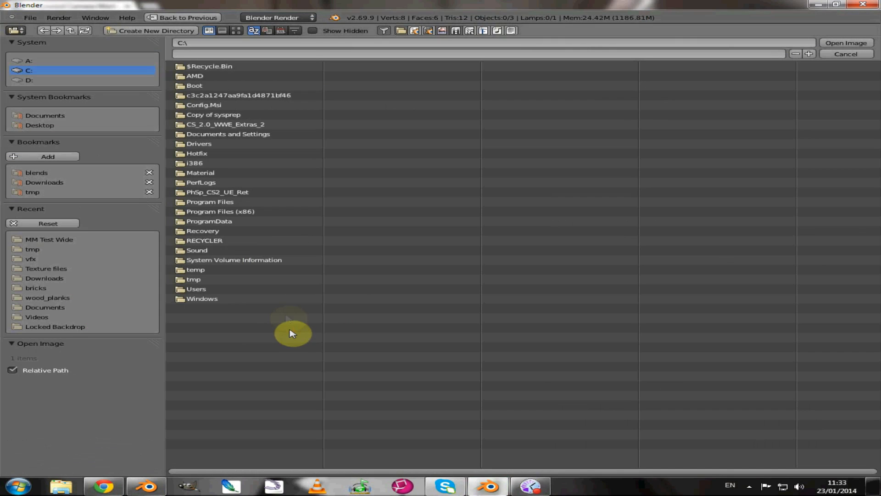
click(39, 272)
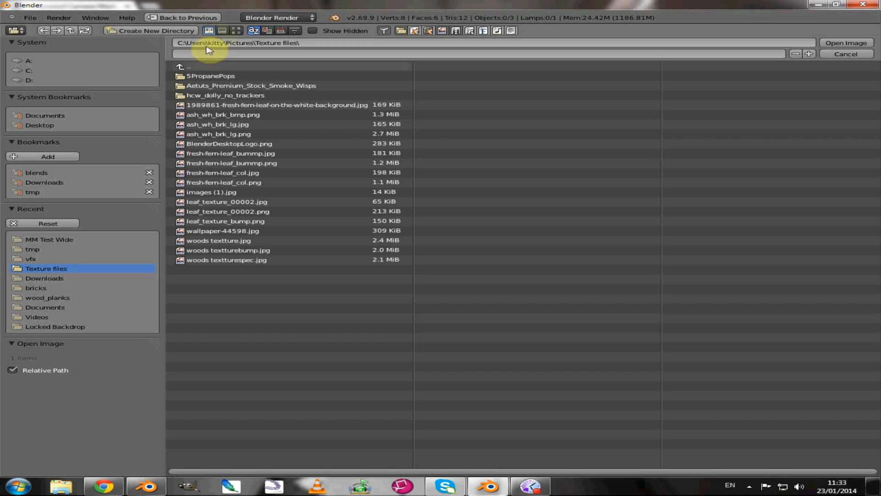
click(236, 30)
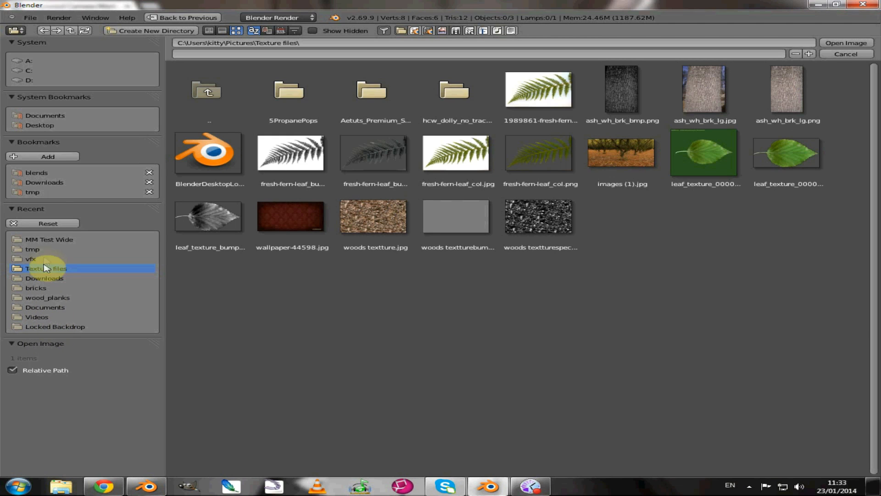
click(45, 183)
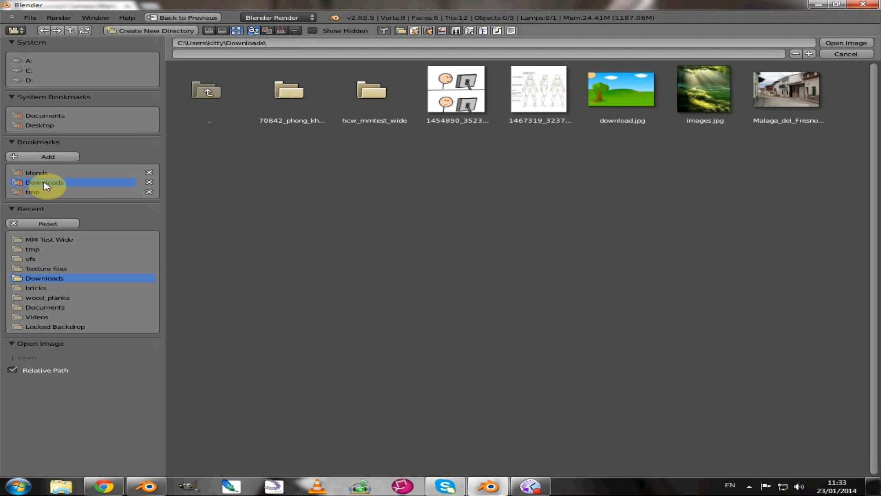
click(786, 105)
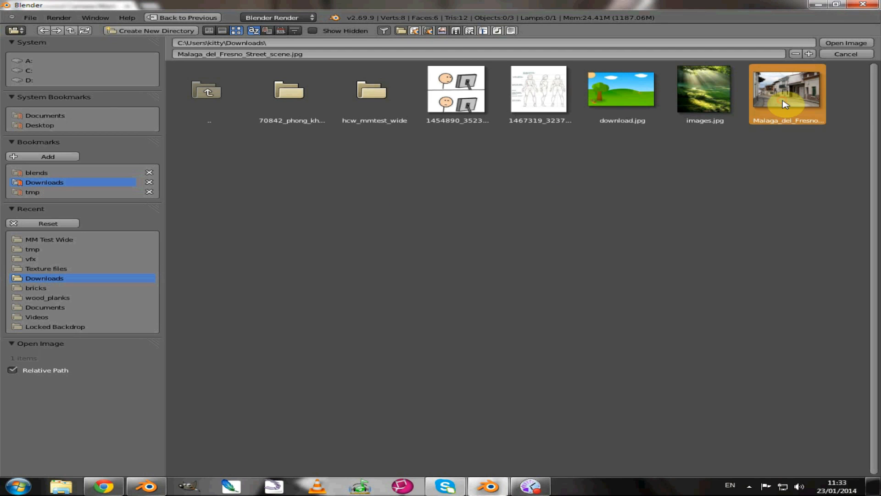
click(847, 43)
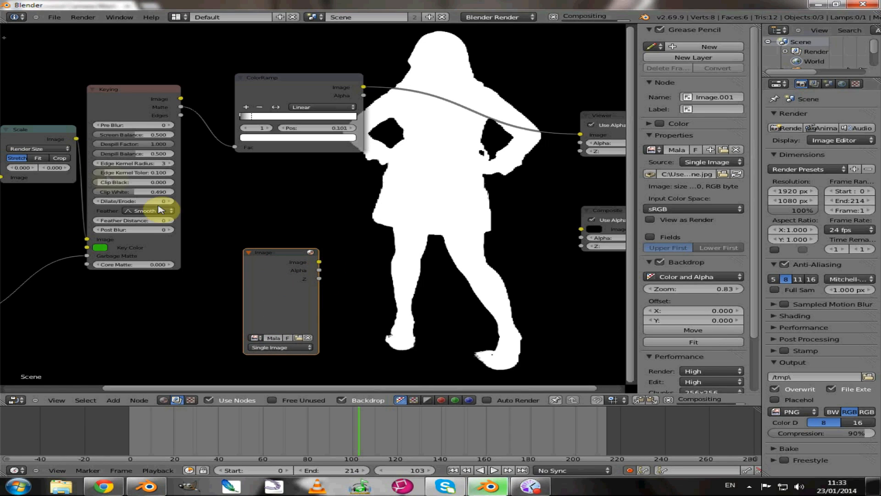
Duplicate the Render Size Scale node, place it beside the street Image node, and feed that node's Image output into it
click(42, 140)
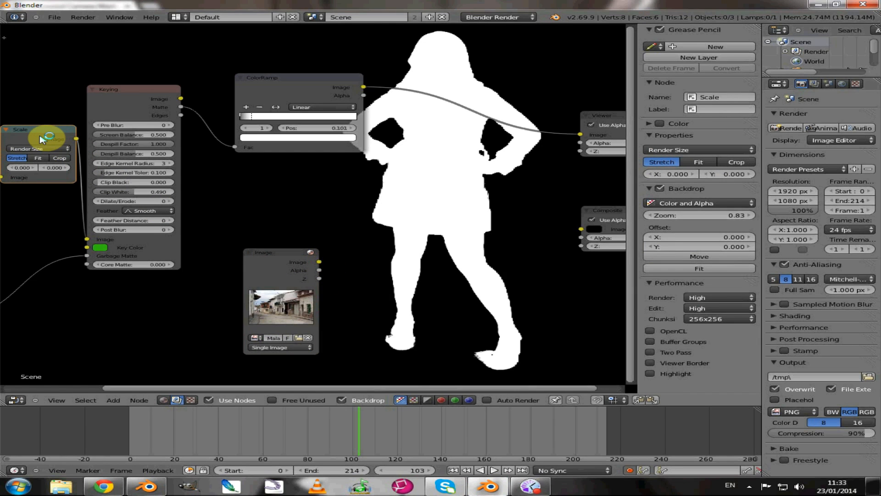
key(shift+d)
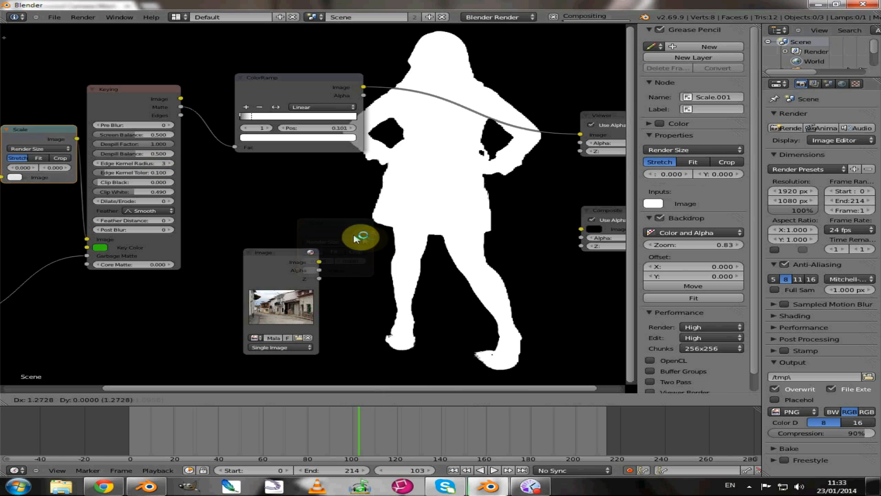
click(396, 229)
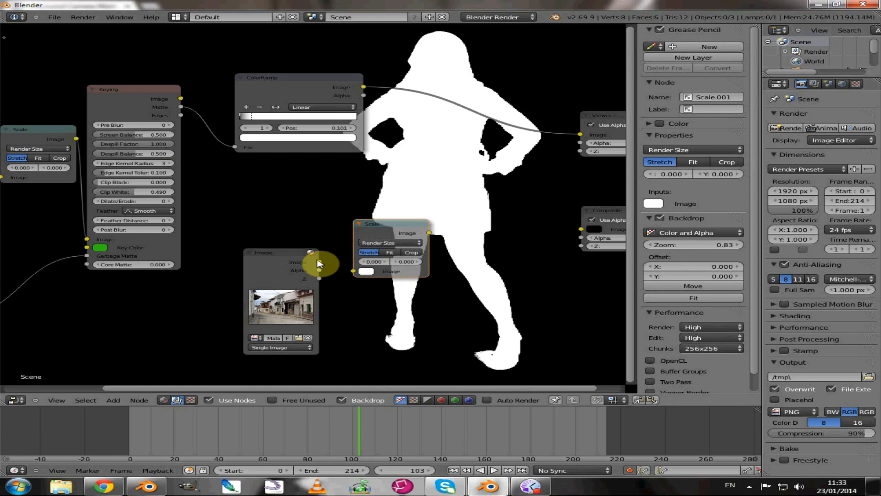
drag(320, 263, 352, 272)
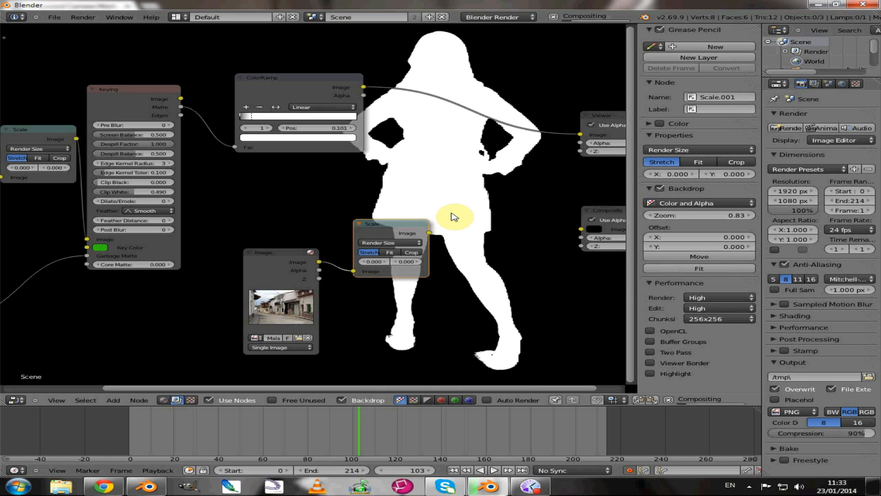
Add a Mix node feeding the Viewer, with the scaled street image as its first Image input and the Keying node's Image as the second
key(shift+a)
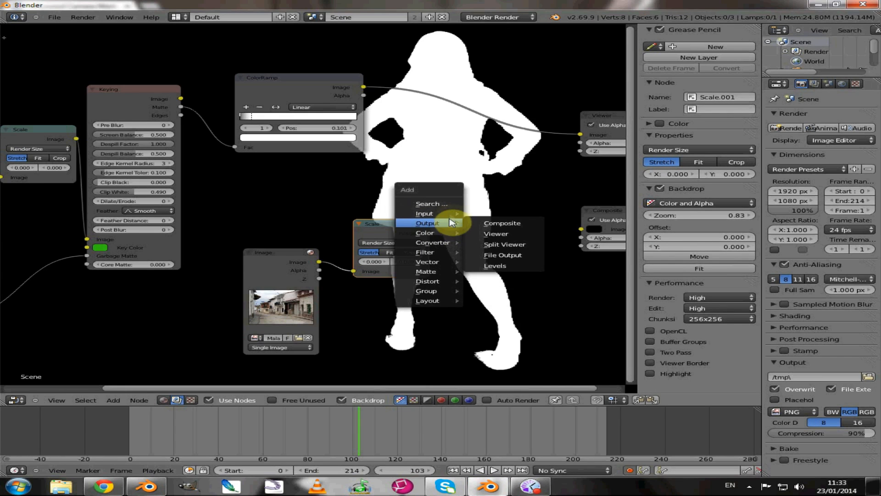
mouse_move(449, 233)
click(491, 232)
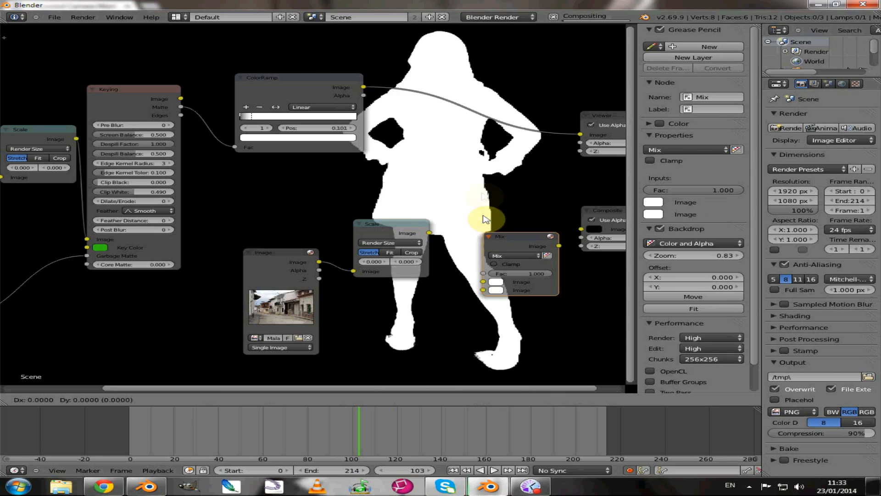
click(470, 152)
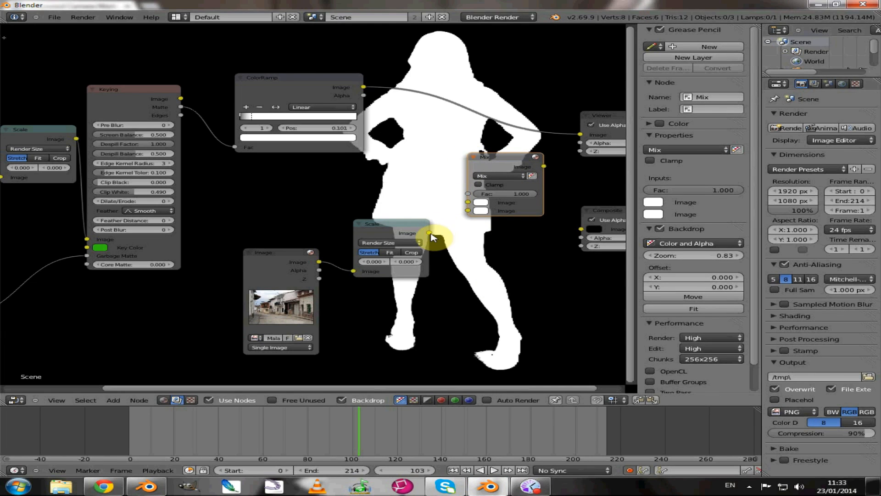
drag(431, 233, 467, 202)
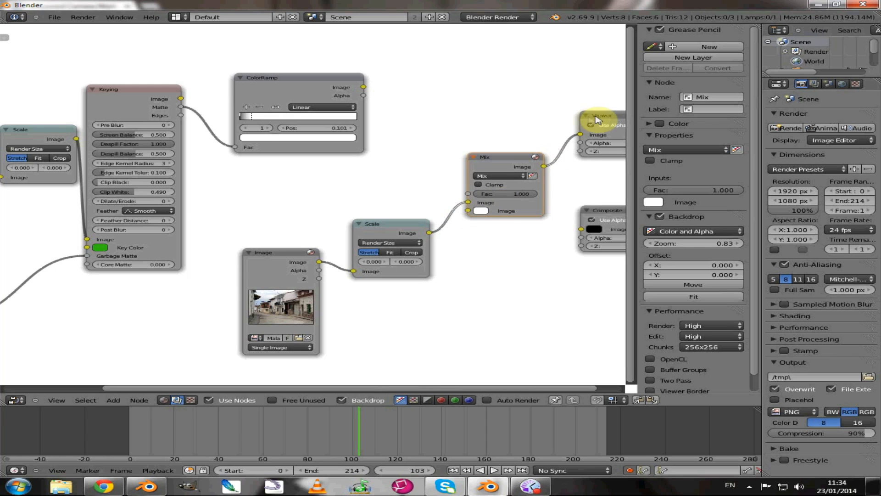
drag(182, 99, 475, 212)
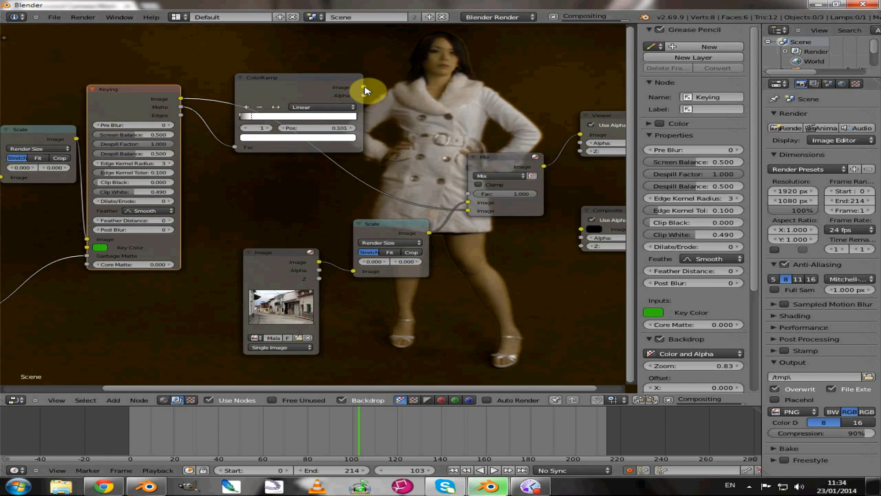
Connect the ColorRamp's Image output to the Mix node's Fac input
drag(364, 87, 467, 194)
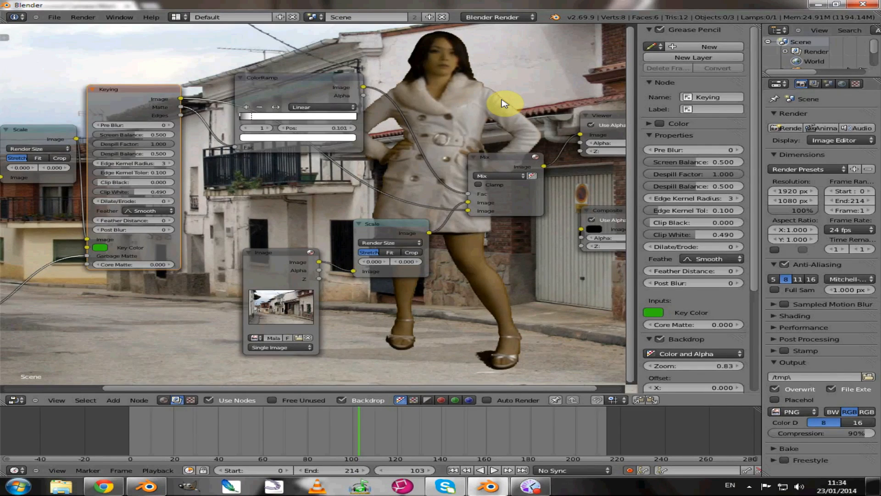
Examine the woman's keyed edges against the street in an enlarged backdrop centred on her upper body
scroll(510, 112, up, 2)
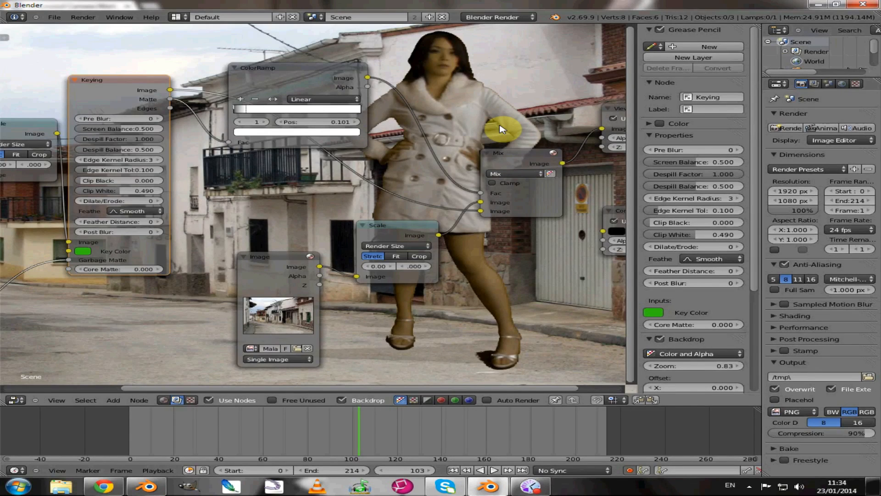
key(v)
key(alt+v)
key(alt+v)
key(alt+v)
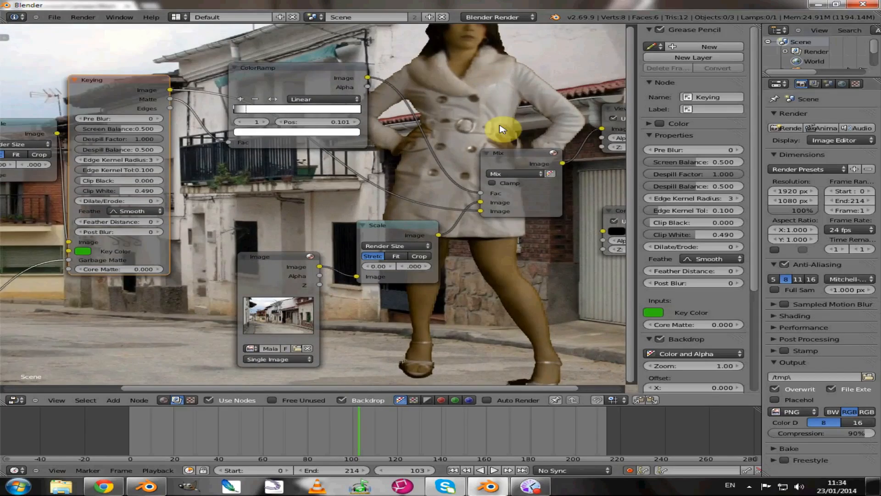
middle_drag(533, 71, 516, 89)
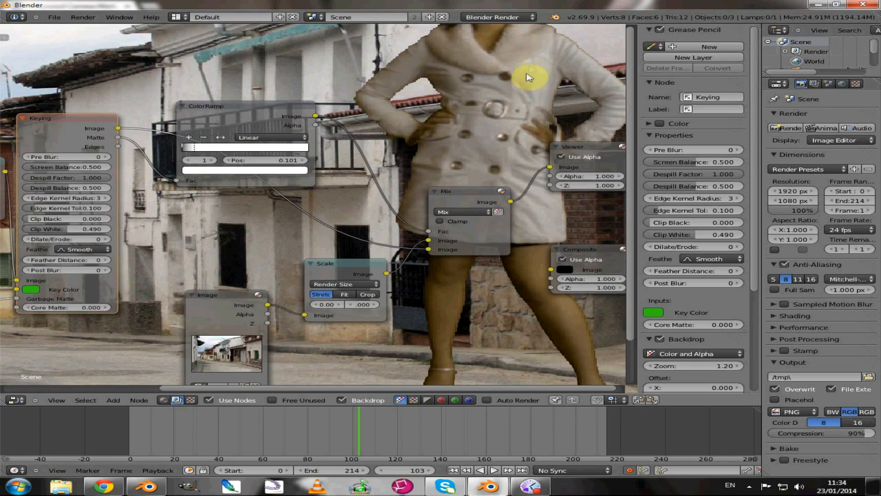
alt+middle_drag(528, 77, 405, 166)
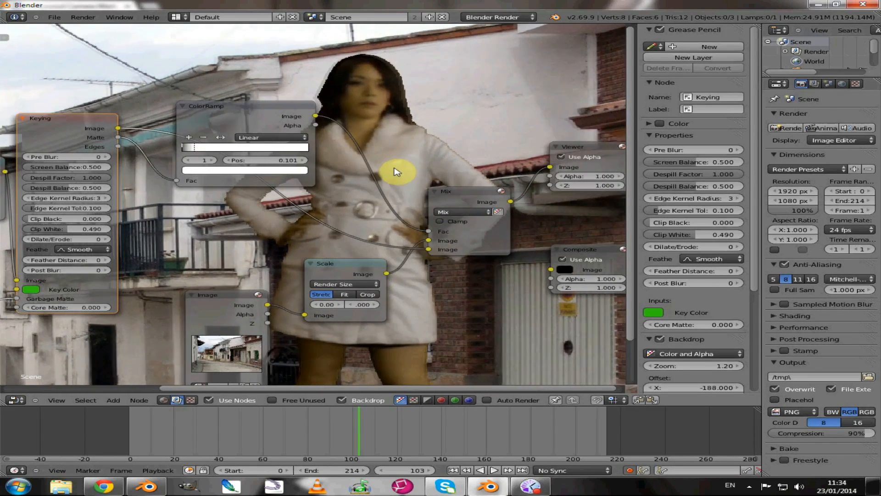
scroll(432, 150, up, 1)
scroll(431, 151, down, 4)
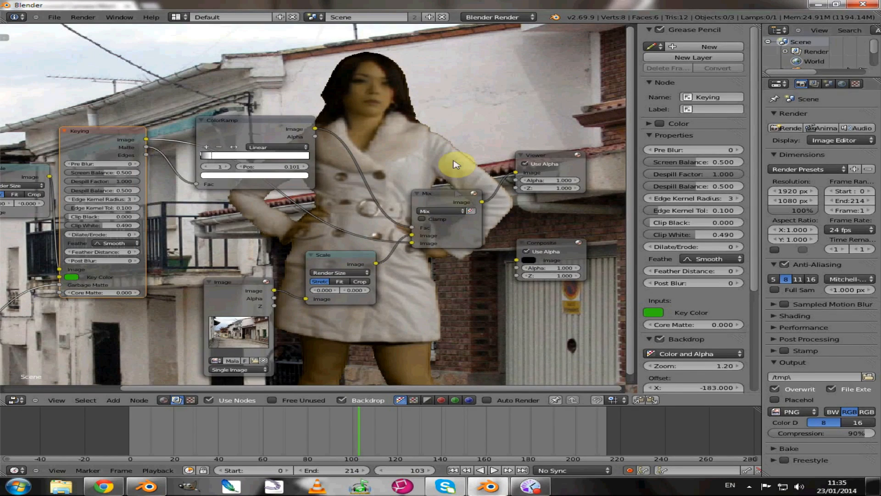
Insert a Blur node between the ColorRamp's Image output and the Mix node's Fac input, spacing out the ColorRamp, Blur and Mix nodes
drag(456, 196, 482, 204)
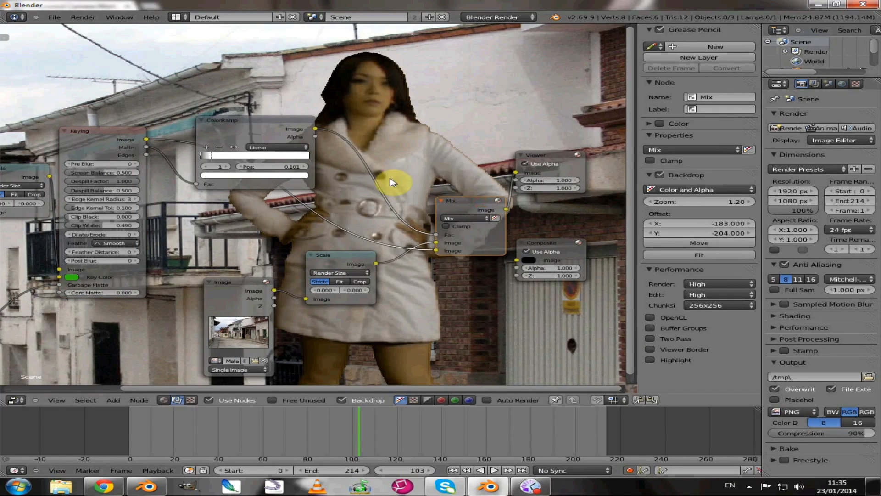
key(shift+a)
mouse_move(392, 180)
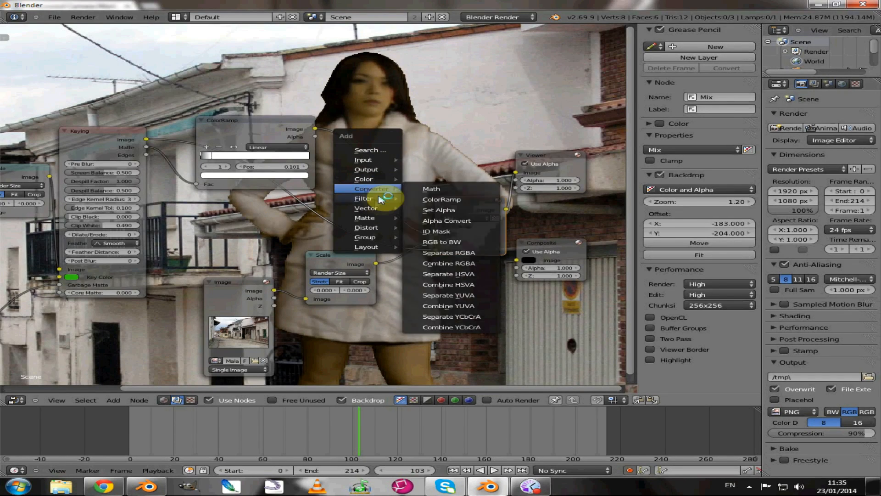
click(419, 199)
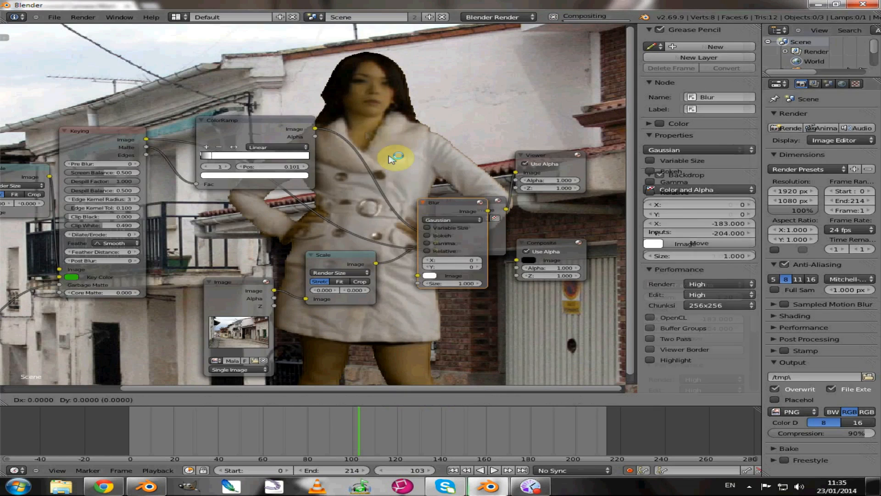
click(352, 120)
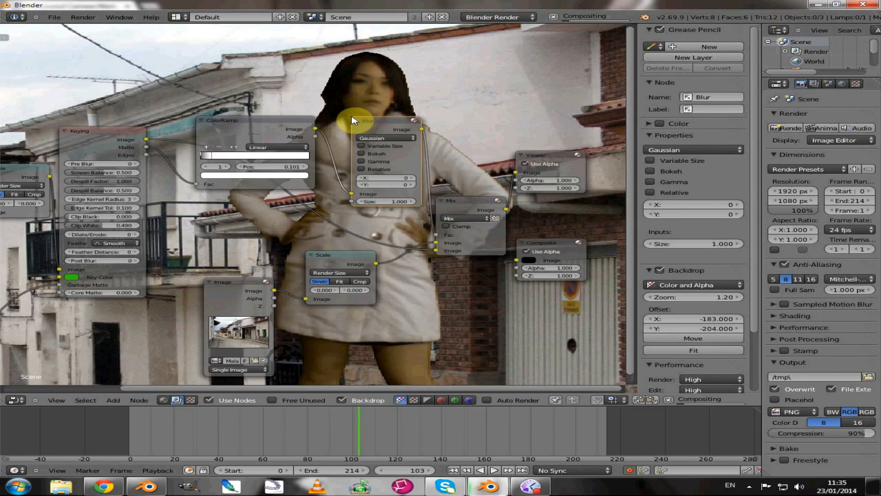
click(200, 126)
drag(199, 127, 173, 124)
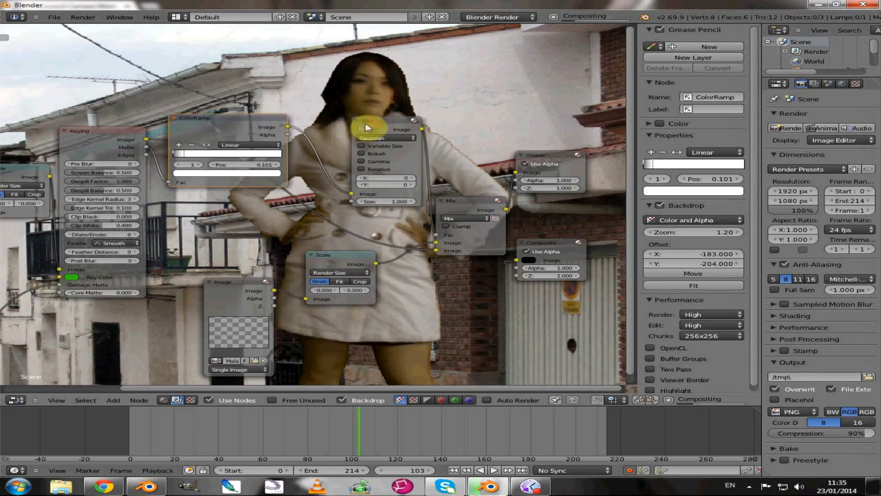
drag(365, 128, 307, 123)
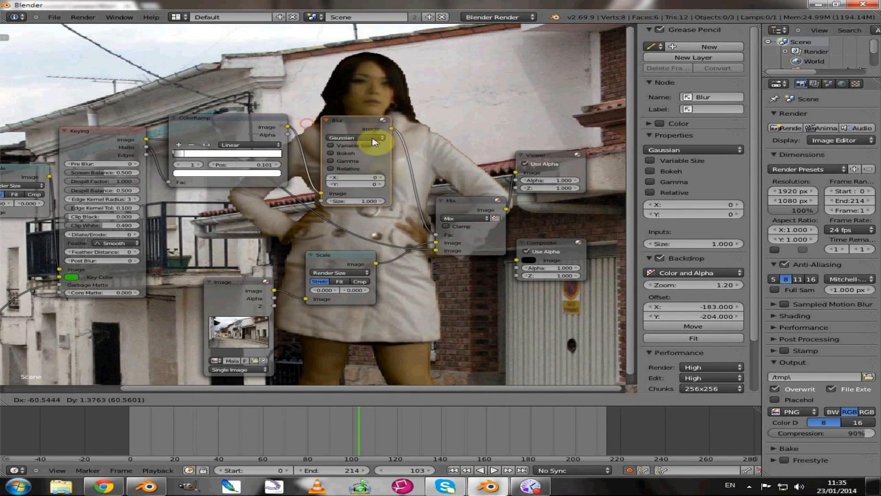
Set the Blur node's X and Y values to 4
click(380, 177)
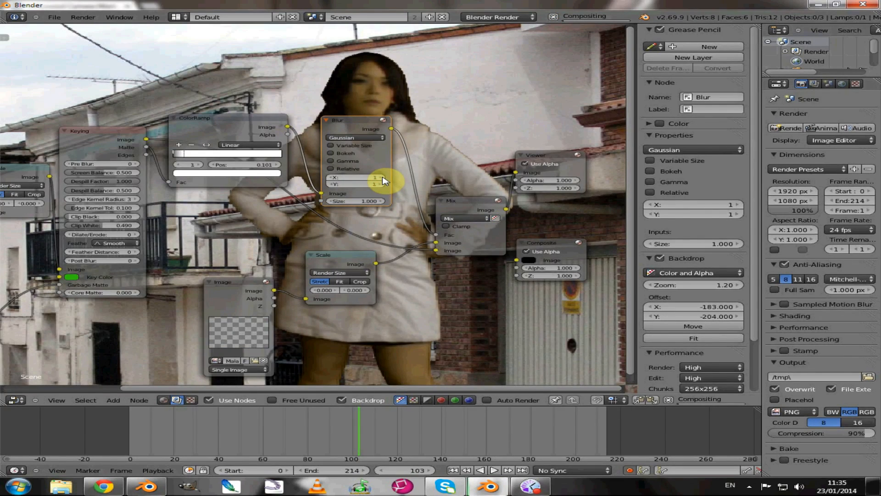
click(383, 178)
click(382, 179)
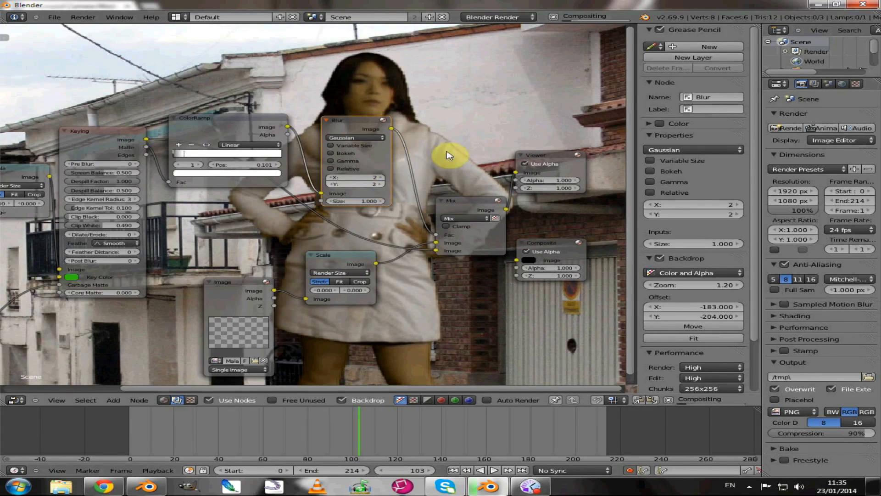
click(381, 178)
click(383, 184)
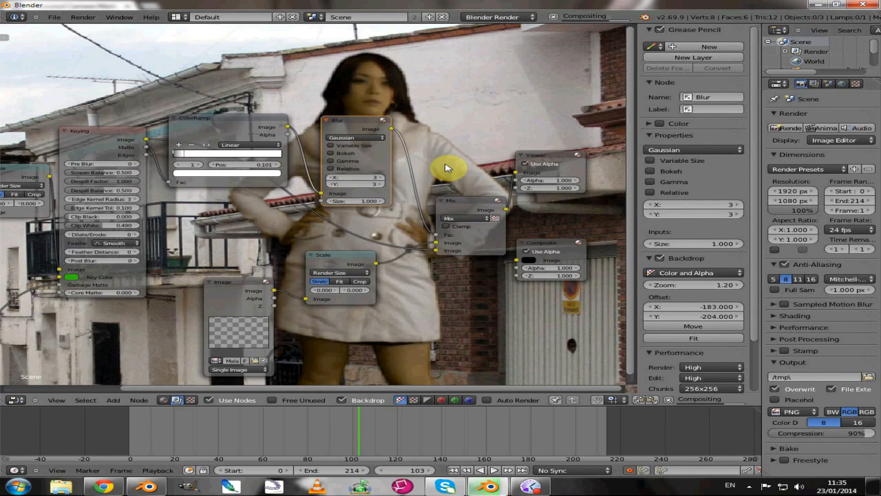
click(381, 178)
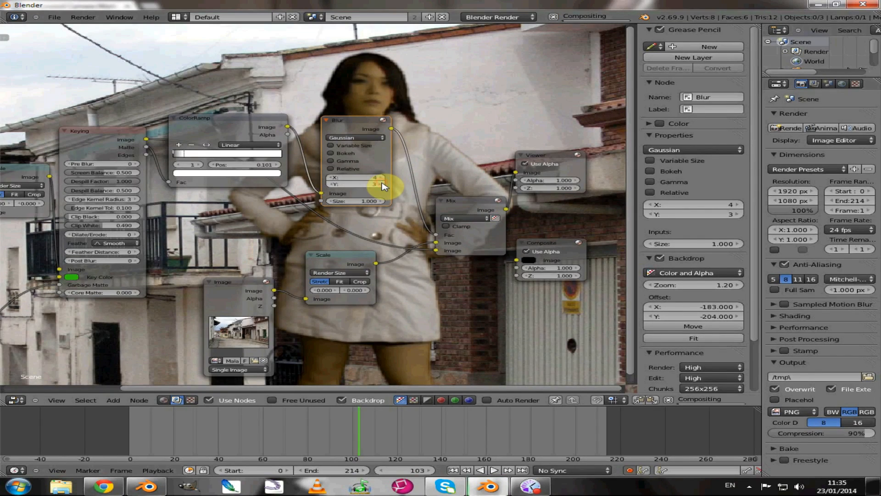
click(381, 185)
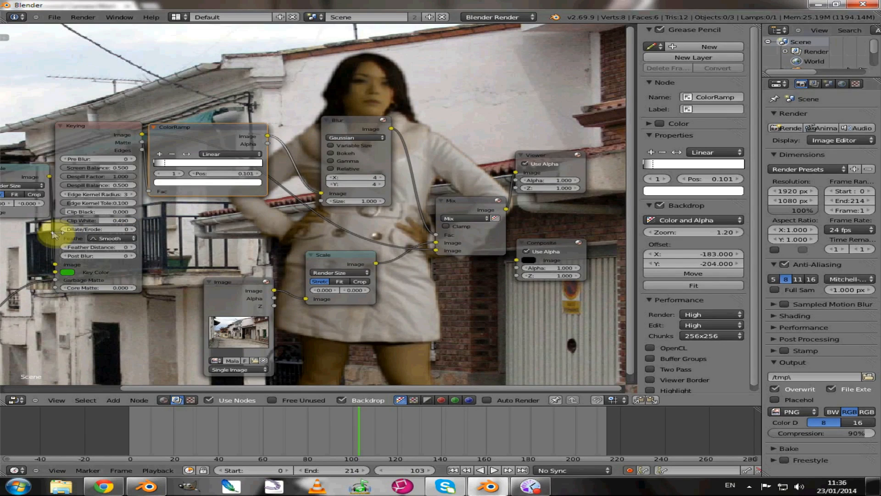
Set the Keying node's Dilate/Erode to -1 and move the Blur node closer to the ColorRamp
click(133, 231)
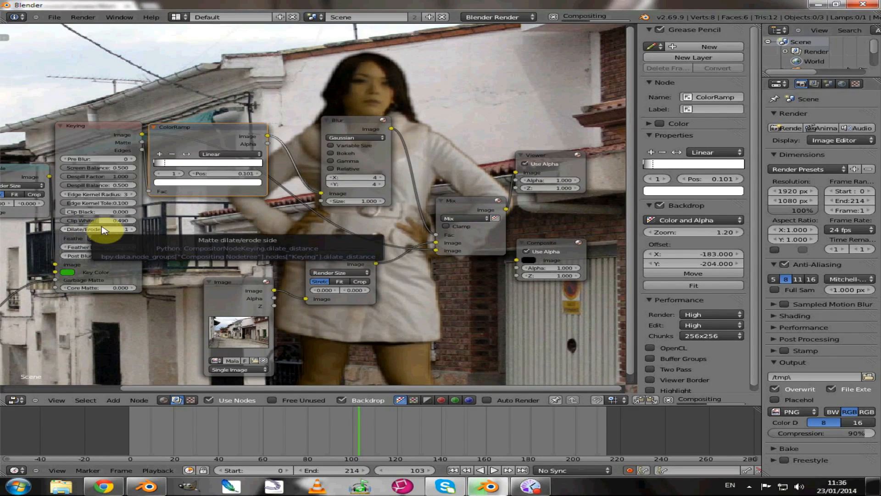
click(66, 231)
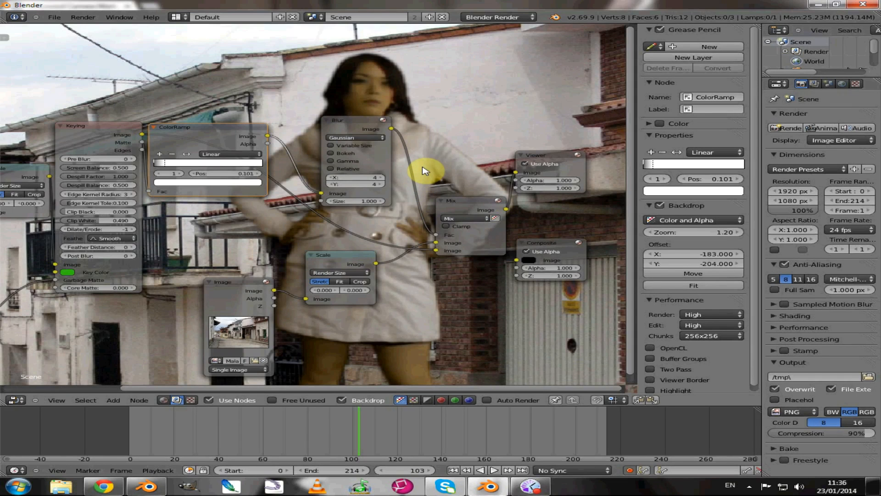
drag(342, 130, 316, 154)
Shrink and recentre the backdrop to examine the full composite, including the result at frame 151
scroll(419, 141, down, 3)
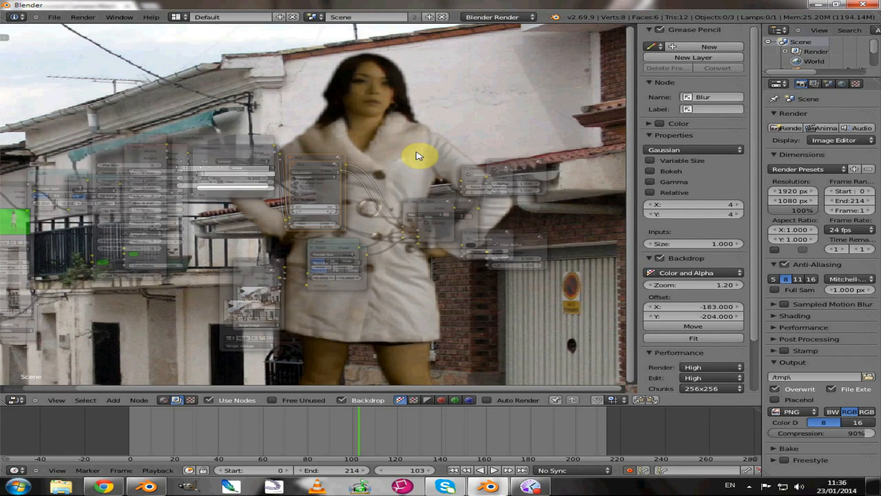
scroll(419, 156, down, 4)
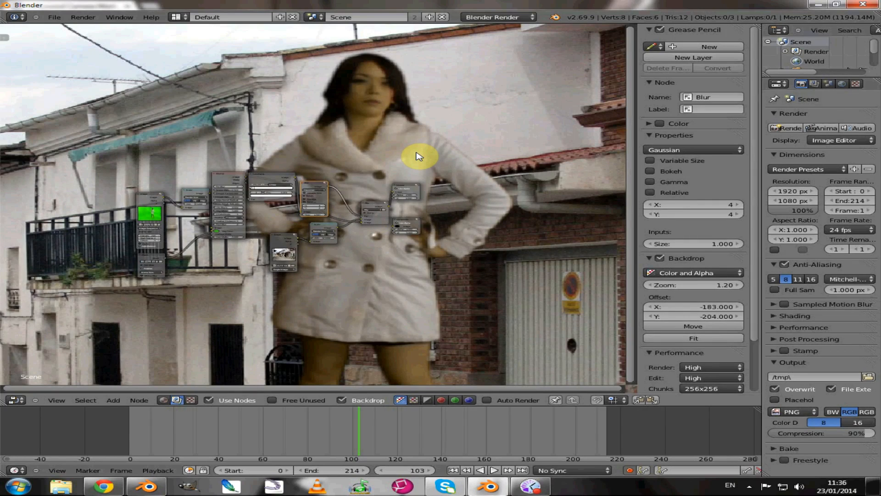
key(v)
key(v)
key(v)
key(v)
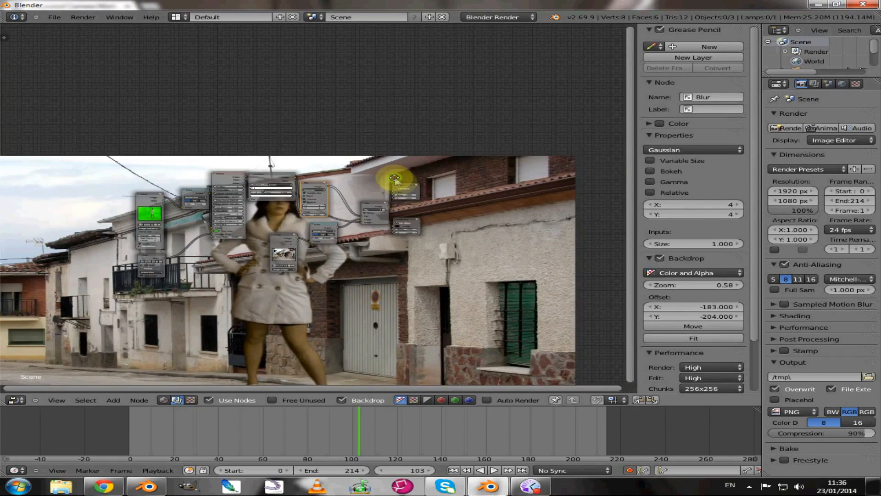
alt+middle_drag(404, 181, 482, 98)
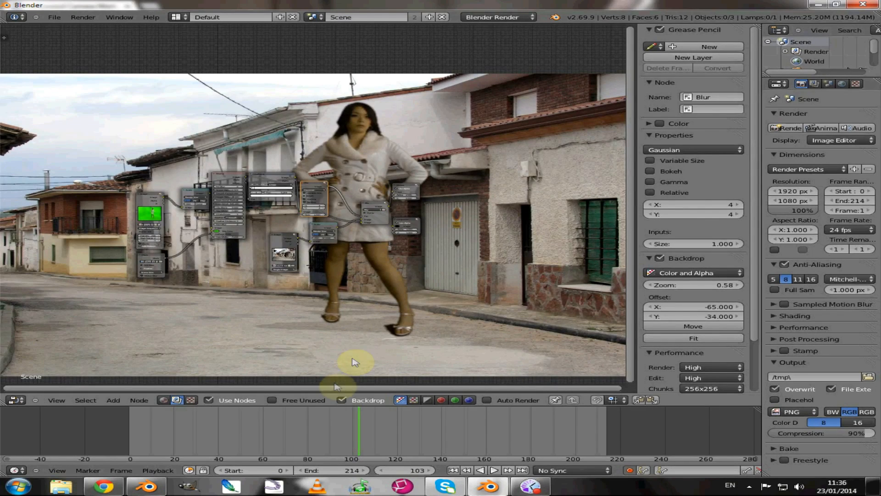
click(391, 440)
click(467, 434)
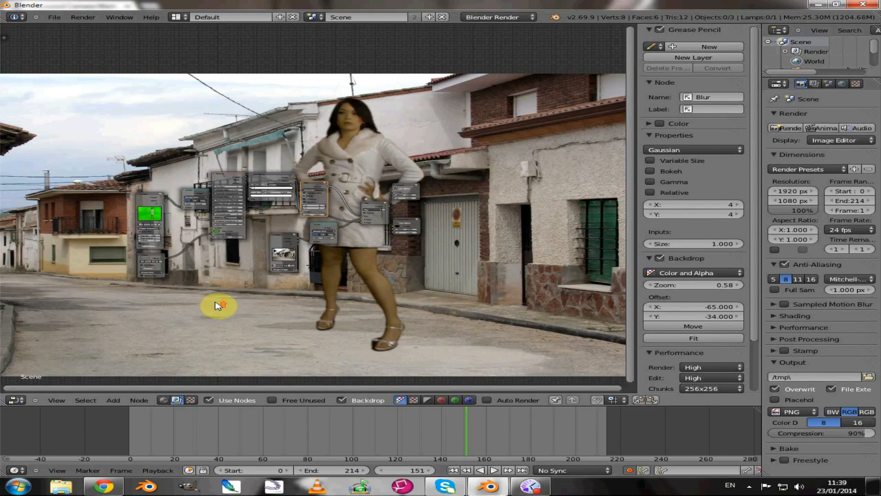
Switch the compositor area to the Movie Clip Editor and examine the mask outline around the woman at frame 151
scroll(219, 305, up, 2)
scroll(217, 304, up, 3)
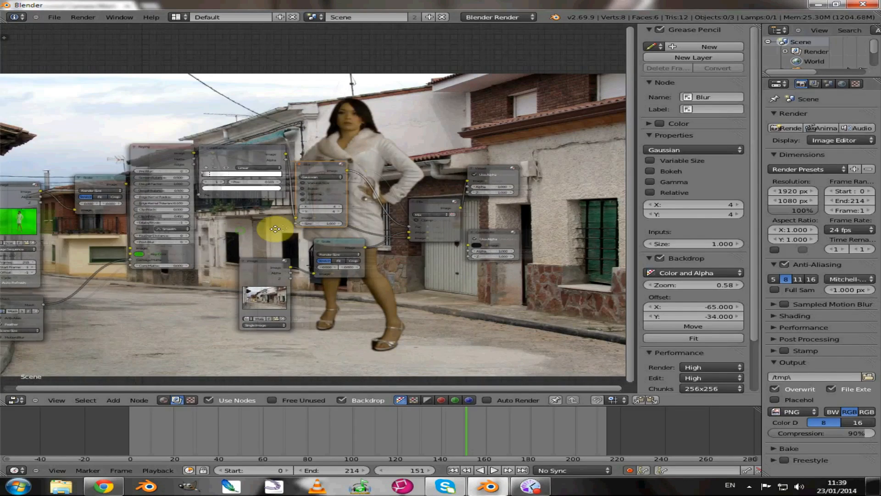
middle_drag(276, 227, 342, 202)
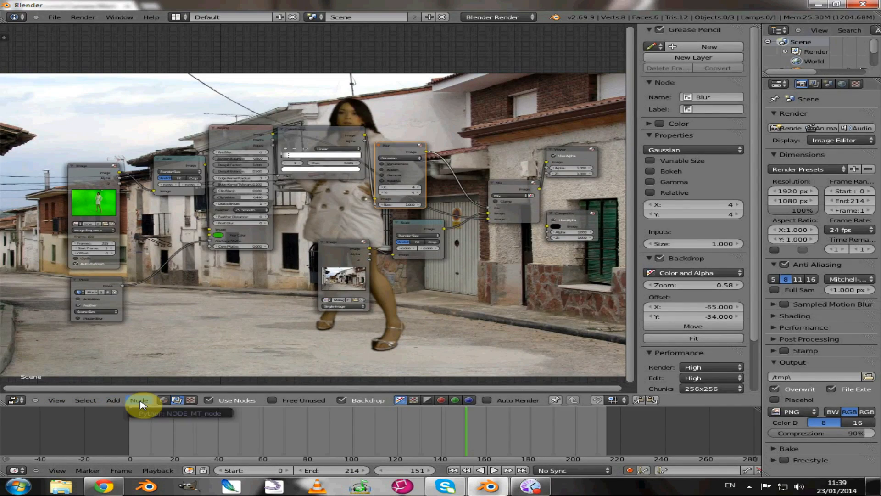
click(16, 400)
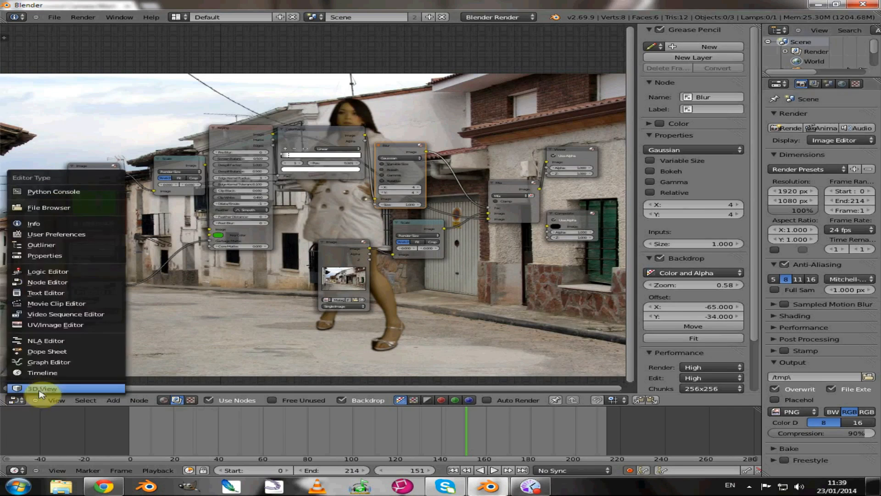
click(39, 305)
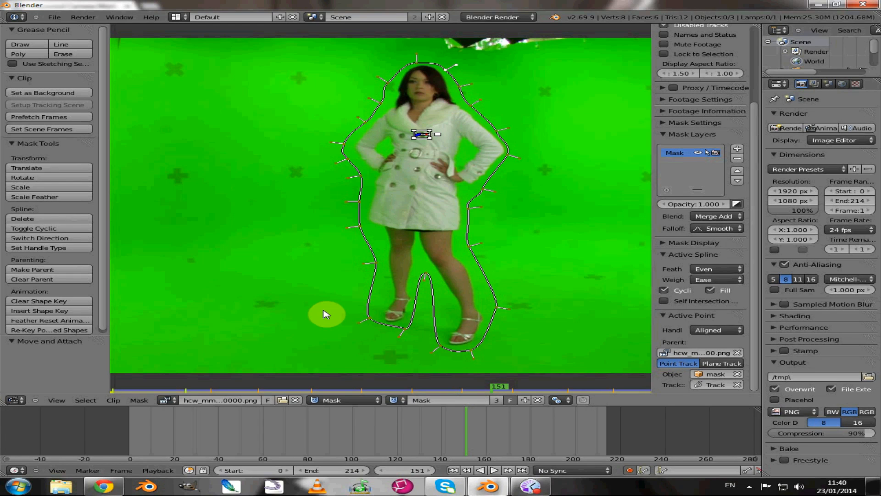
scroll(325, 315, down, 2)
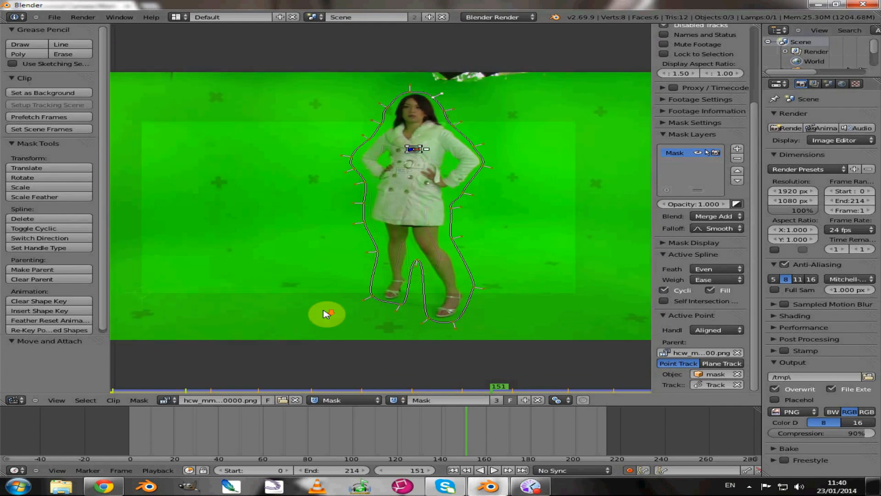
scroll(301, 295, up, 1)
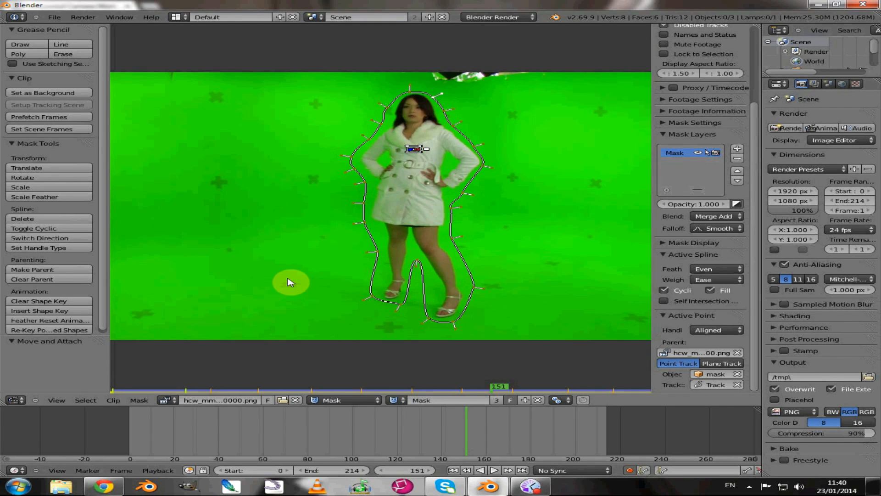